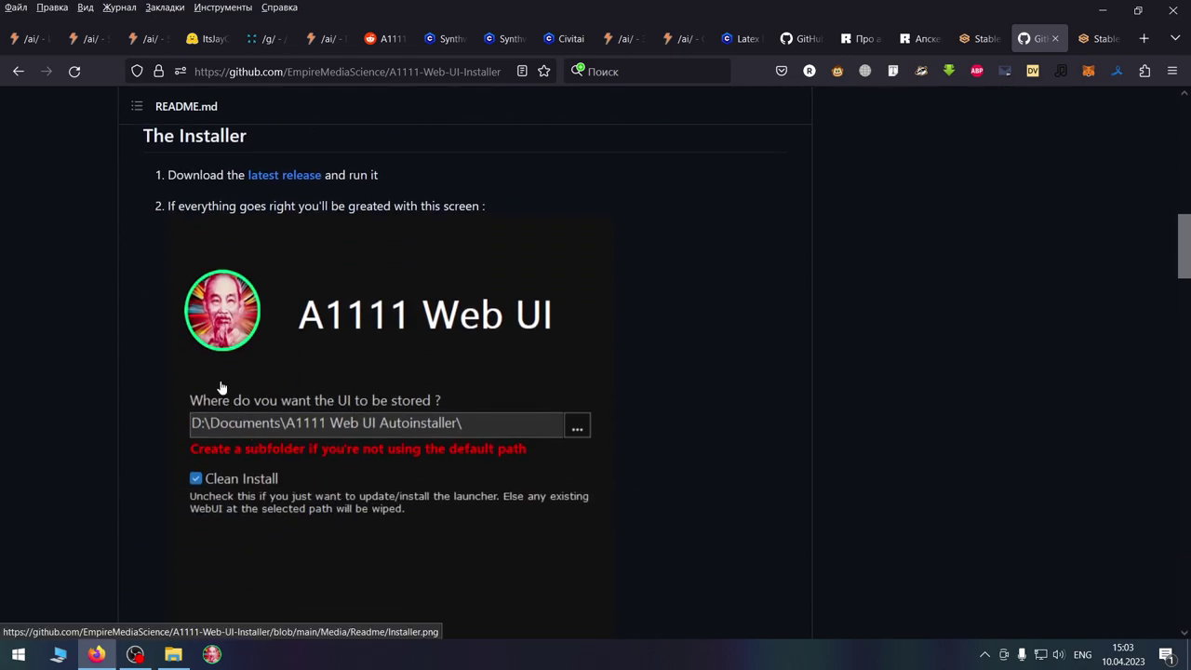
Step: Open the installer's latest release page, look over its downloadable assets, and return to the README
{"action": "left_click", "coordinate": [279, 179]}
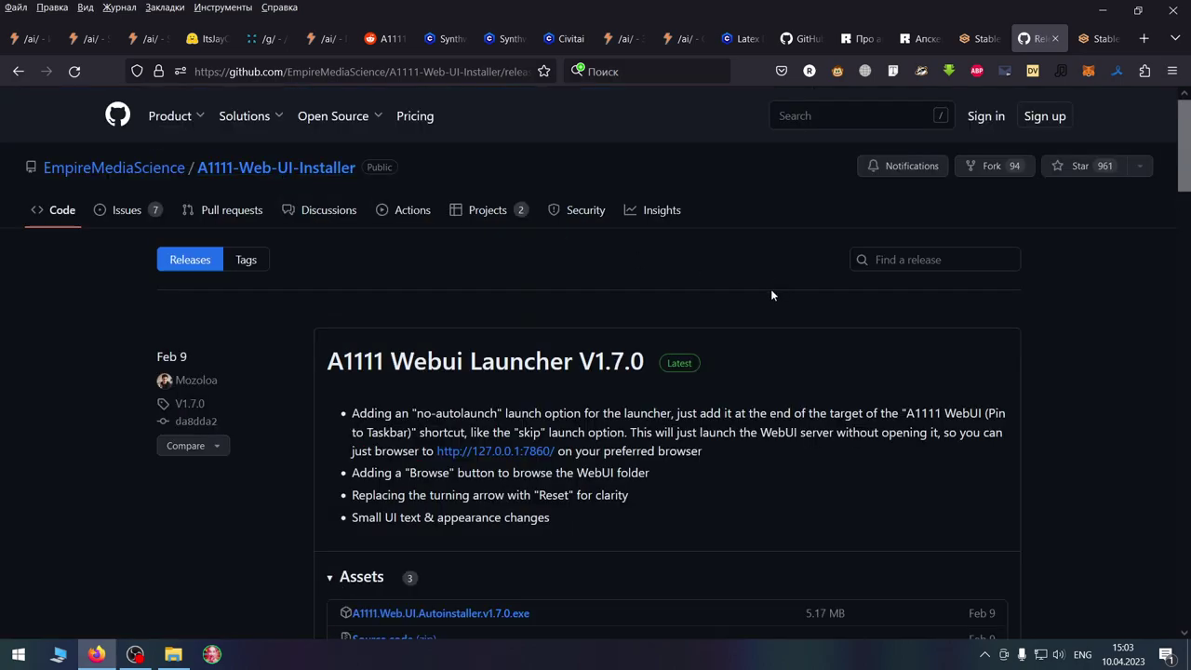
{"action": "scroll", "coordinate": [770, 295], "scroll_direction": "down", "scroll_amount": 1}
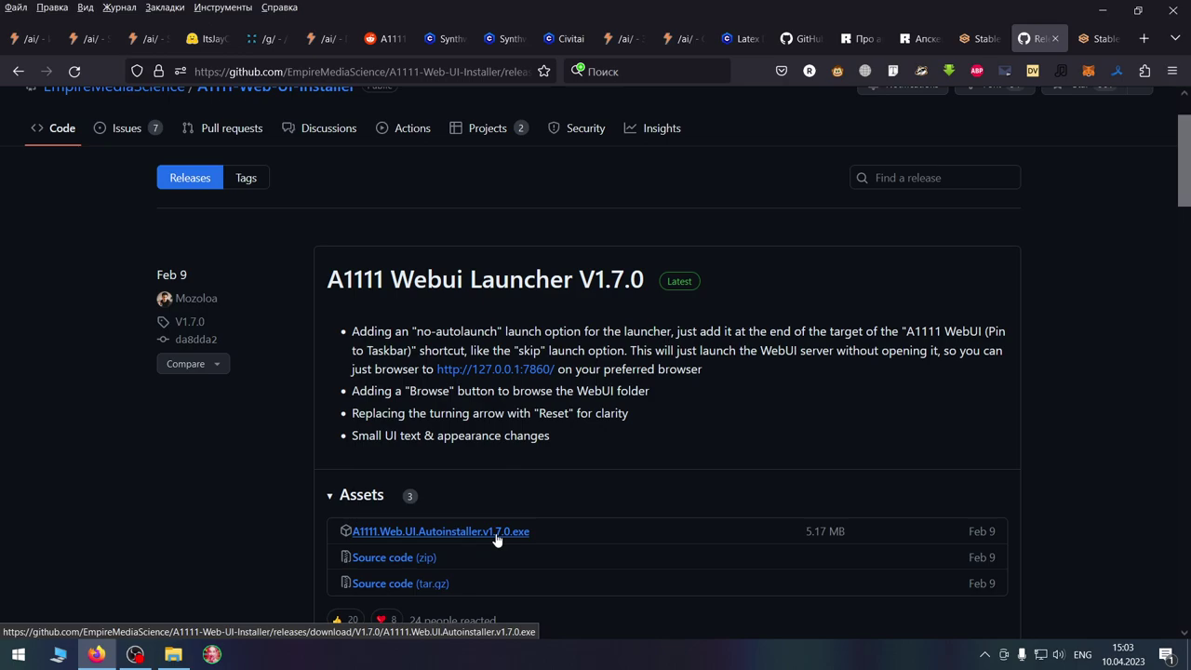
{"action": "scroll", "coordinate": [496, 538], "scroll_direction": "down", "scroll_amount": 5}
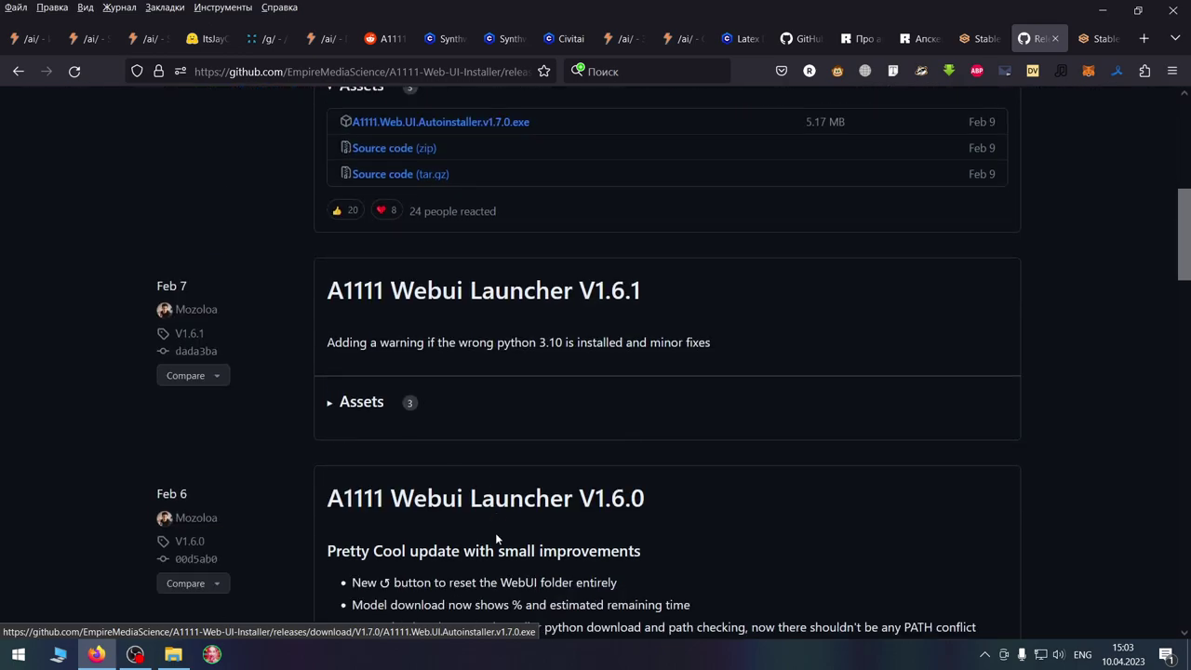
{"action": "left_click", "coordinate": [19, 72]}
Step: Read the README's installation instructions from the installer screenshot down to the launcher section
{"action": "scroll", "coordinate": [392, 385], "scroll_direction": "down", "scroll_amount": 1}
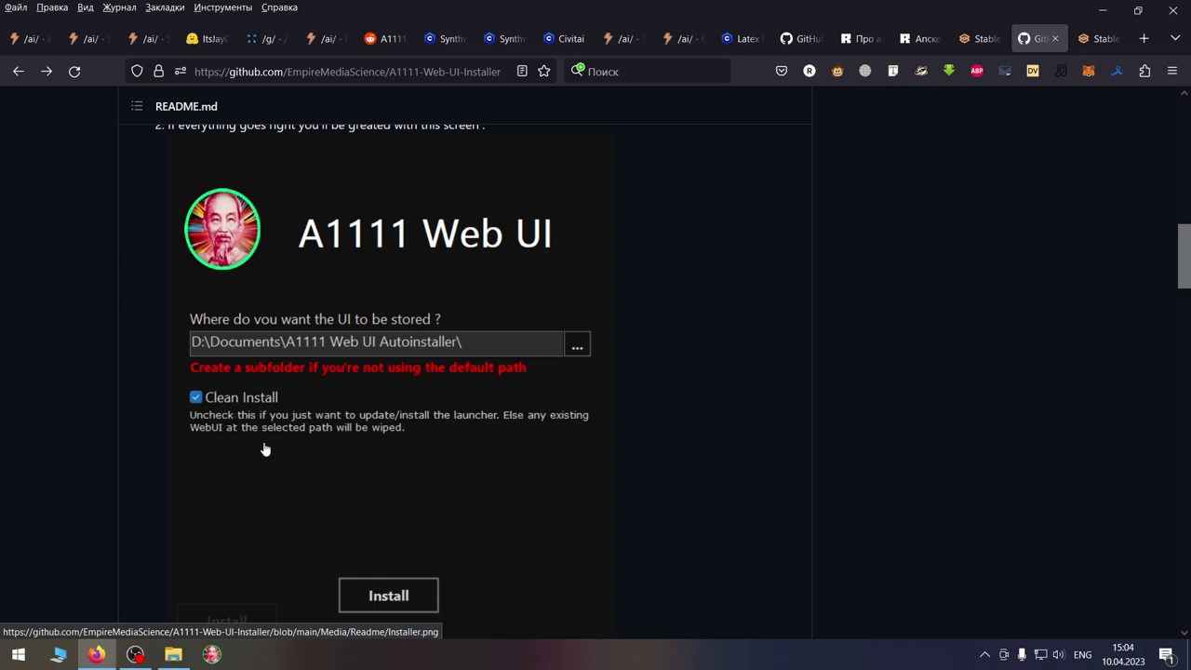
{"action": "scroll", "coordinate": [277, 450], "scroll_direction": "down", "scroll_amount": 3}
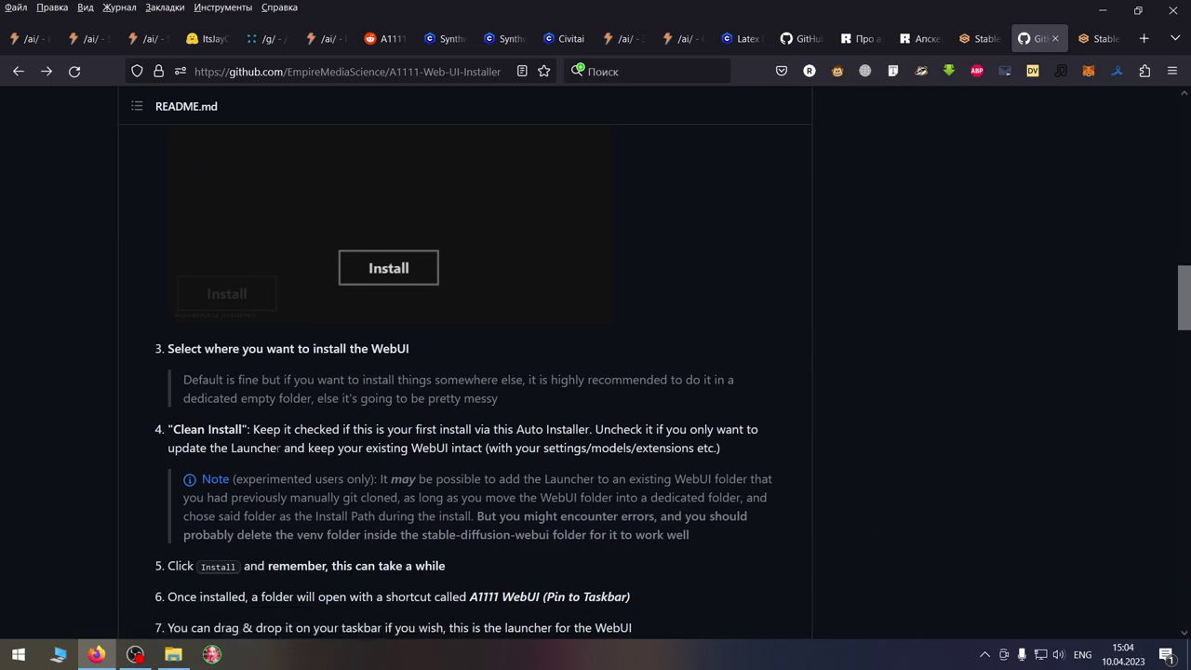
{"action": "scroll", "coordinate": [277, 451], "scroll_direction": "down", "scroll_amount": 2}
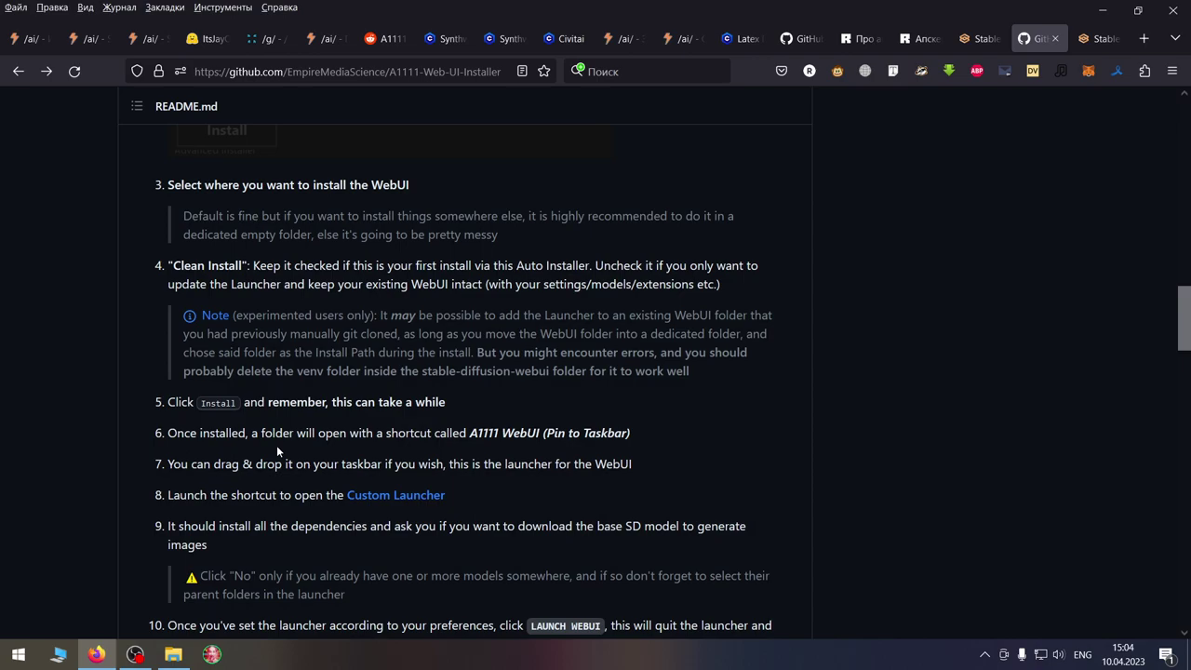
{"action": "scroll", "coordinate": [276, 452], "scroll_direction": "down", "scroll_amount": 1}
{"action": "scroll", "coordinate": [277, 452], "scroll_direction": "down", "scroll_amount": 4}
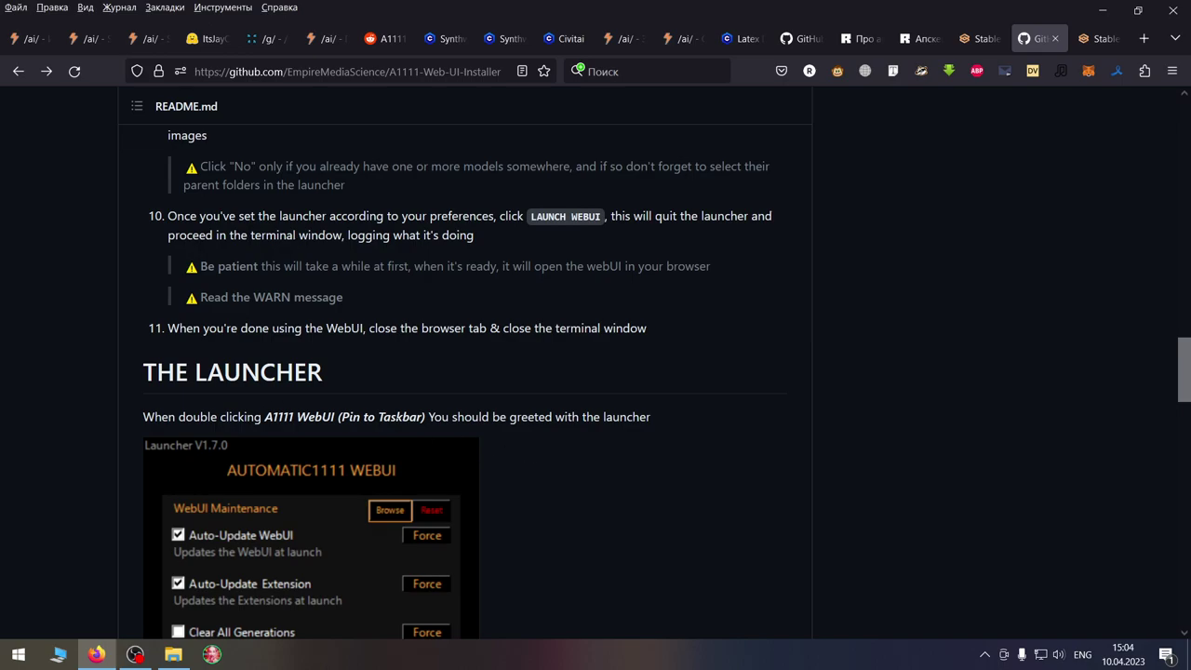
Step: Switch to File Explorer and view the contents of the Launcher folder inside UnstableDiffusion
{"action": "left_click", "coordinate": [1100, 15]}
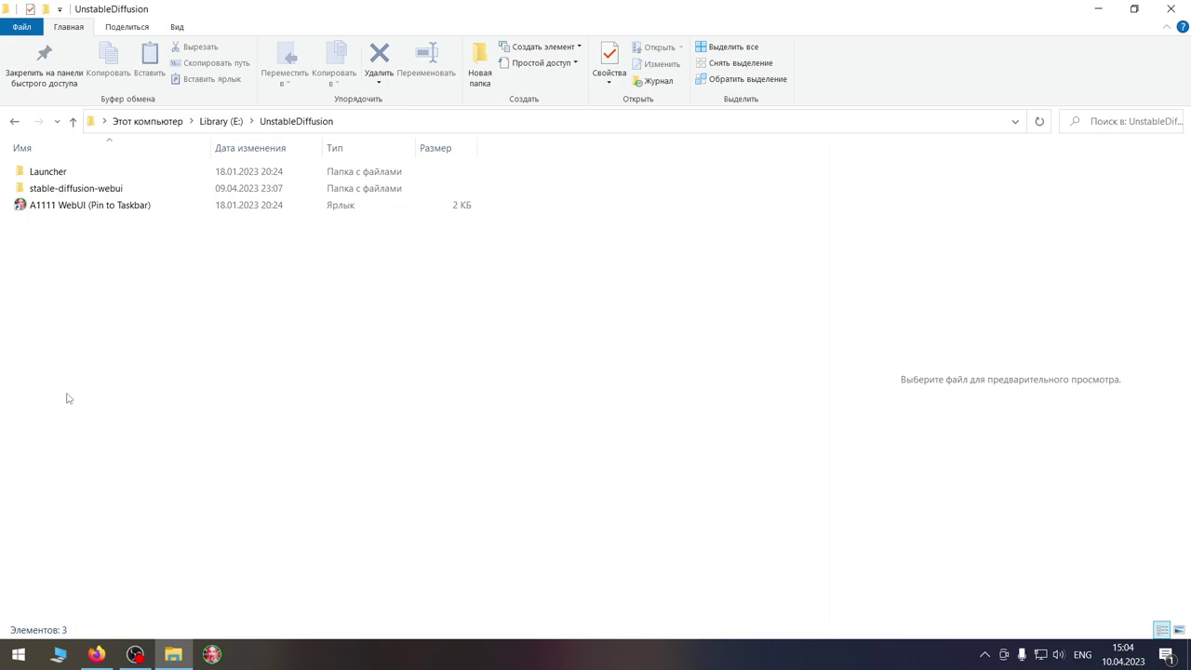
{"action": "double_click", "coordinate": [54, 176]}
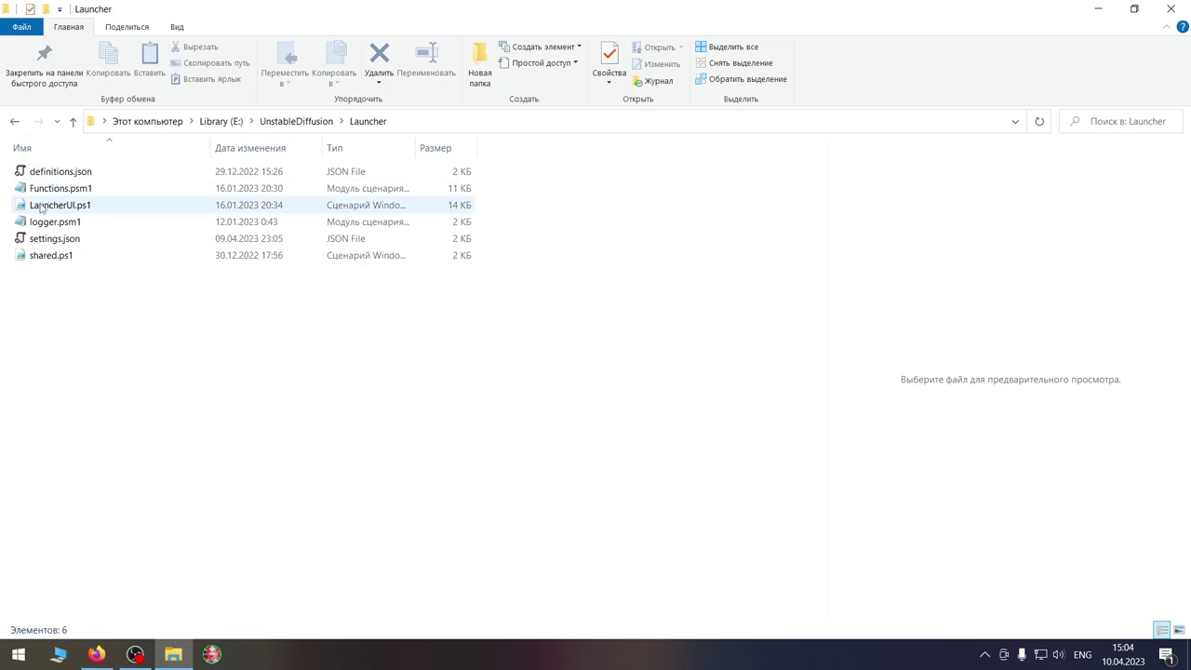
{"action": "left_click", "coordinate": [13, 121]}
Step: Open the stable-diffusion-webui folder and look through its subfolders and files
{"action": "double_click", "coordinate": [84, 190]}
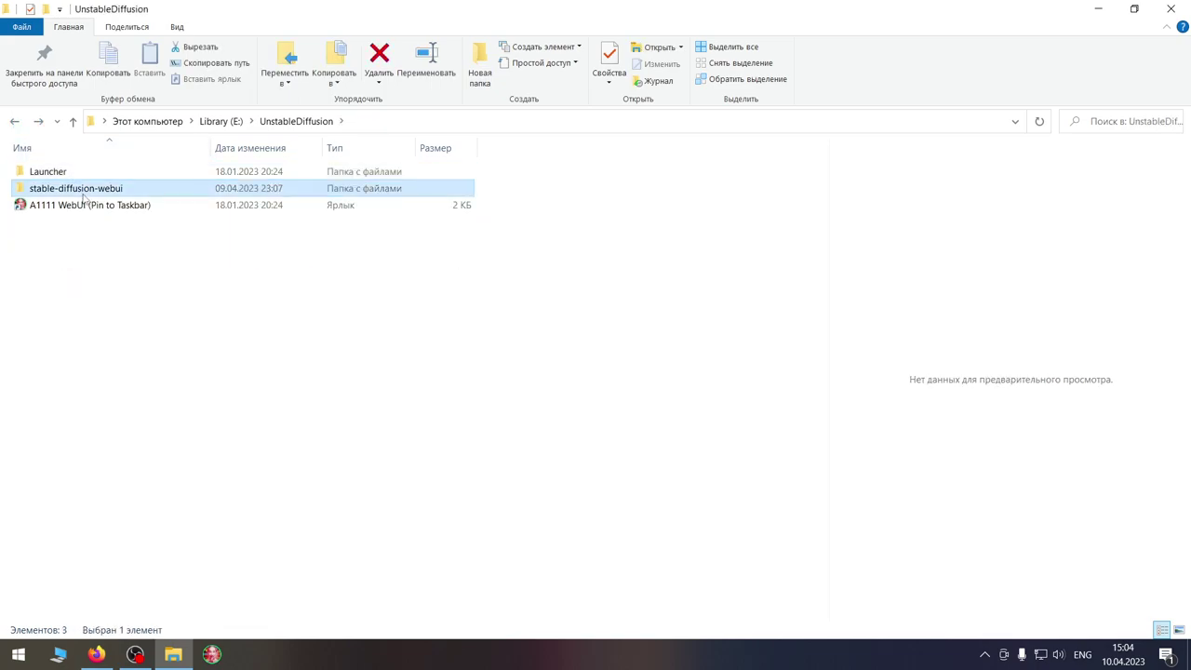
{"action": "scroll", "coordinate": [117, 244], "scroll_direction": "down", "scroll_amount": 4}
{"action": "scroll", "coordinate": [116, 245], "scroll_direction": "down", "scroll_amount": 2}
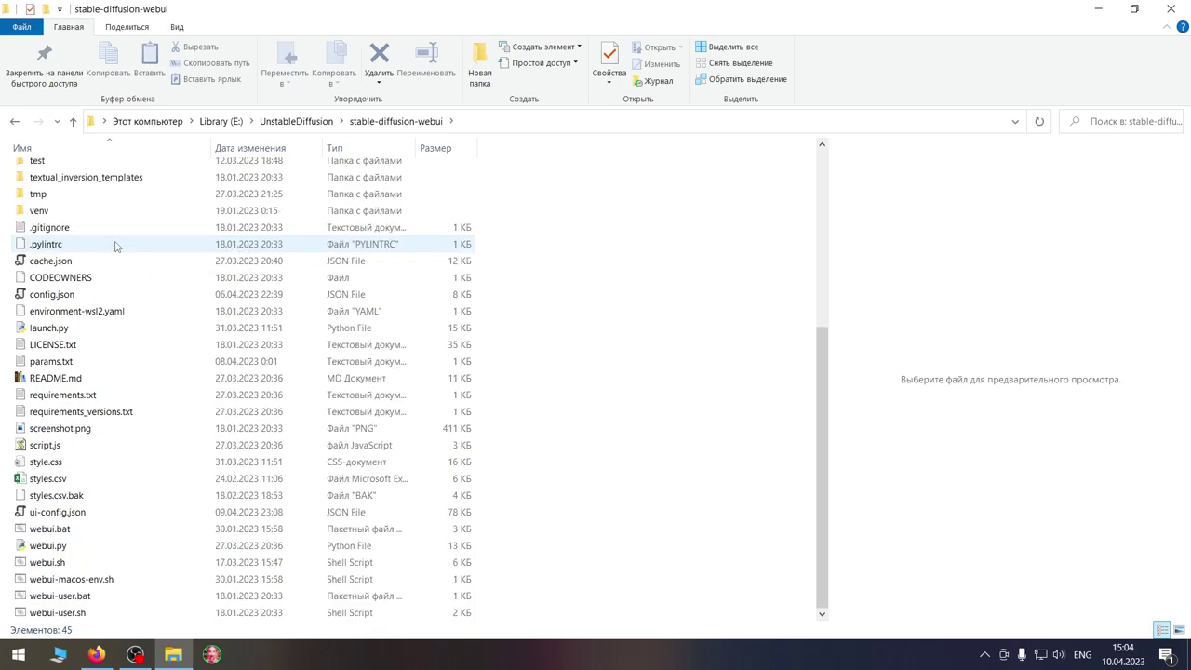
{"action": "scroll", "coordinate": [116, 245], "scroll_direction": "up", "scroll_amount": 6}
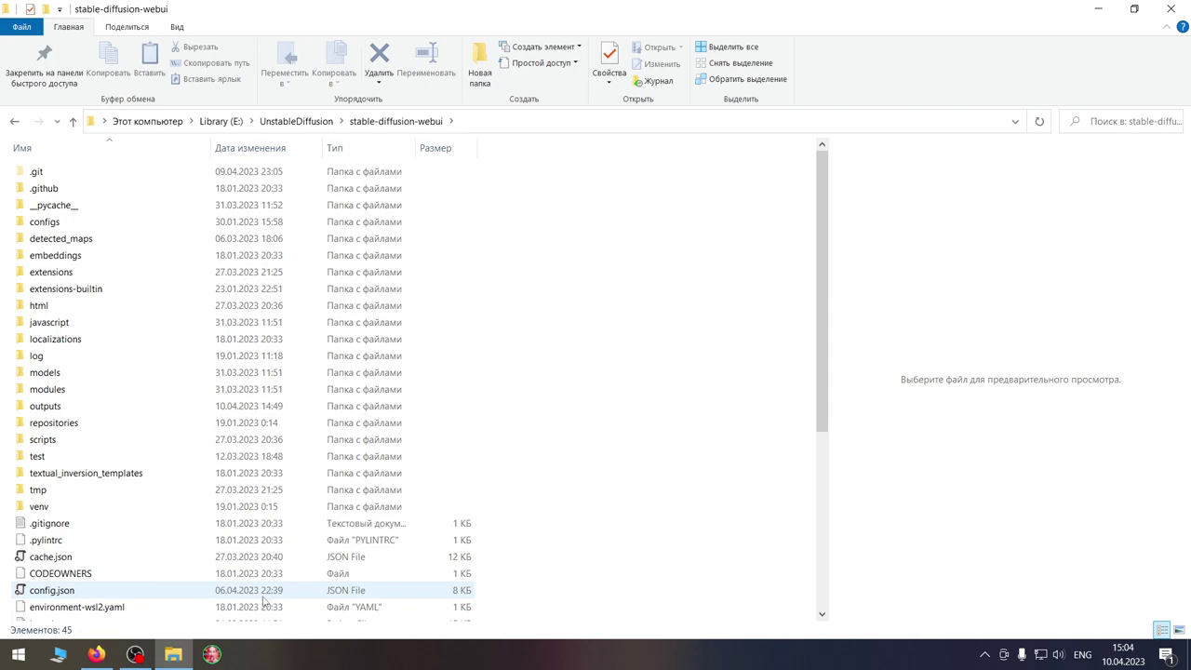
Step: Start the A1111 WebUI launcher, view the checkpoint folder selection, and cancel it
{"action": "left_click", "coordinate": [212, 654]}
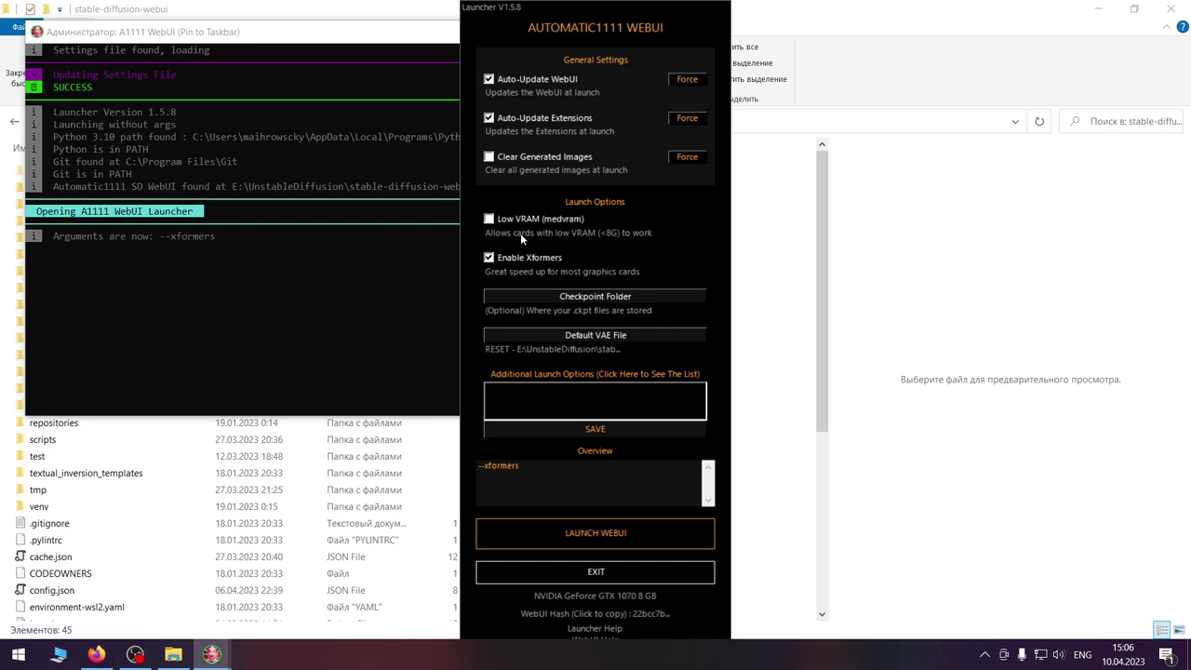
{"action": "left_click", "coordinate": [607, 299]}
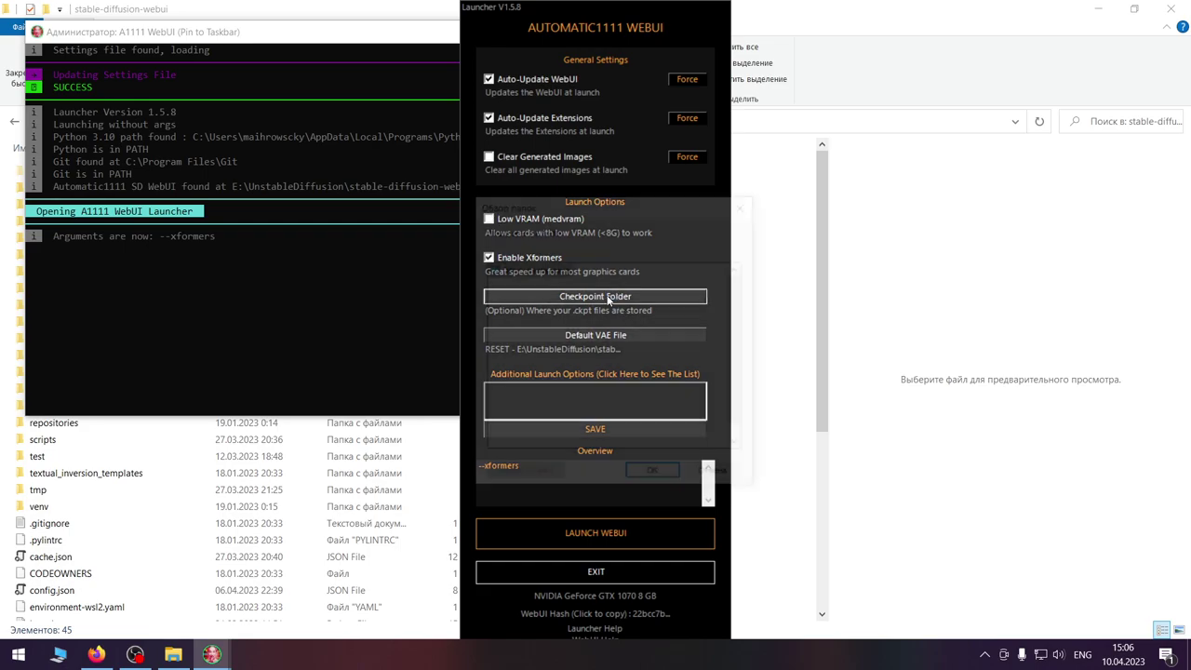
{"action": "scroll", "coordinate": [537, 312], "scroll_direction": "down", "scroll_amount": 1}
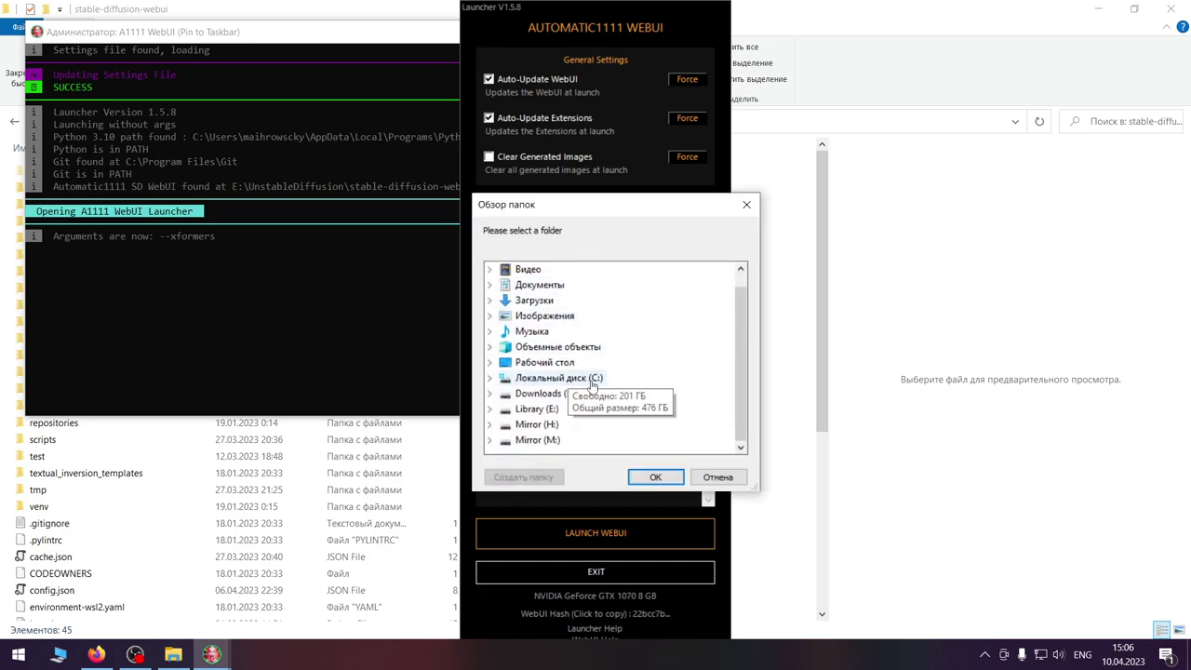
{"action": "left_click", "coordinate": [734, 484]}
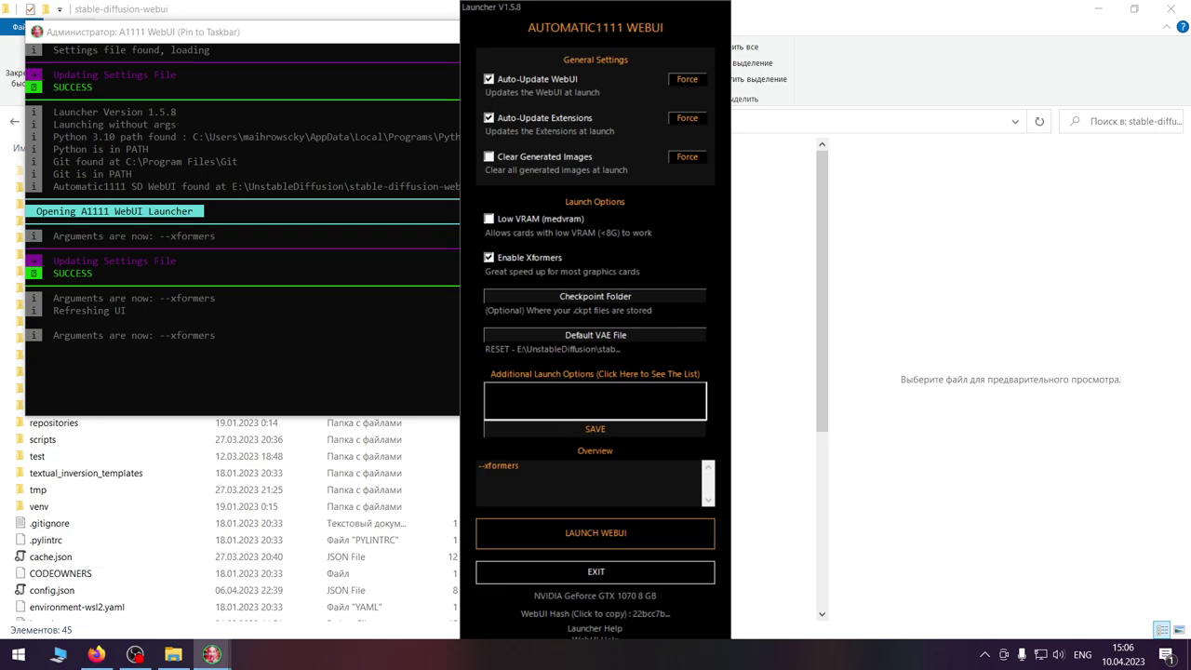
Step: Switch to File Explorer and look through the checkpoint files in the Stable-diffusion folder under models
{"action": "left_click", "coordinate": [273, 473]}
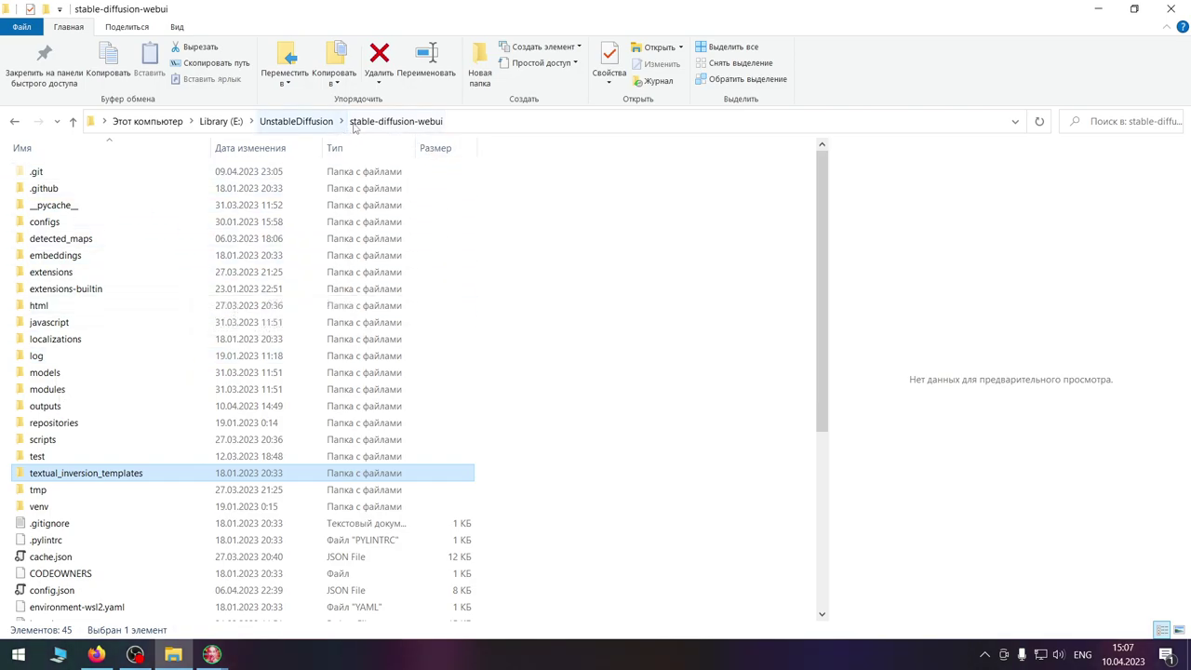
{"action": "double_click", "coordinate": [47, 373]}
{"action": "double_click", "coordinate": [65, 358]}
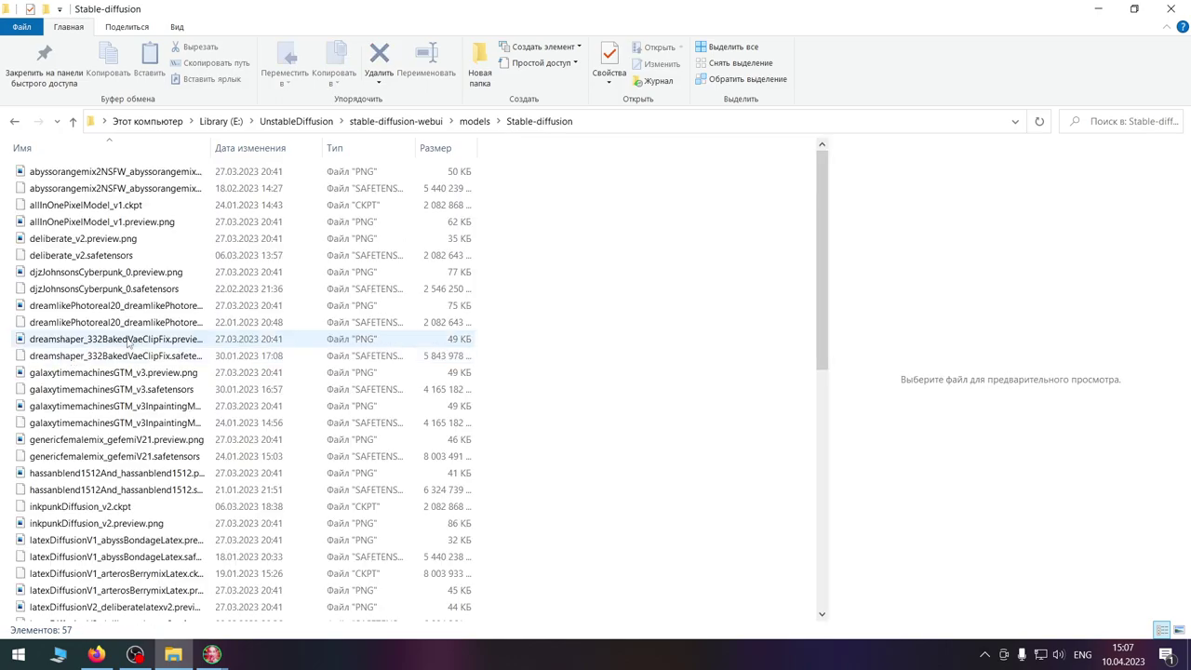
{"action": "scroll", "coordinate": [245, 298], "scroll_direction": "down", "scroll_amount": 3}
{"action": "scroll", "coordinate": [245, 298], "scroll_direction": "down", "scroll_amount": 6}
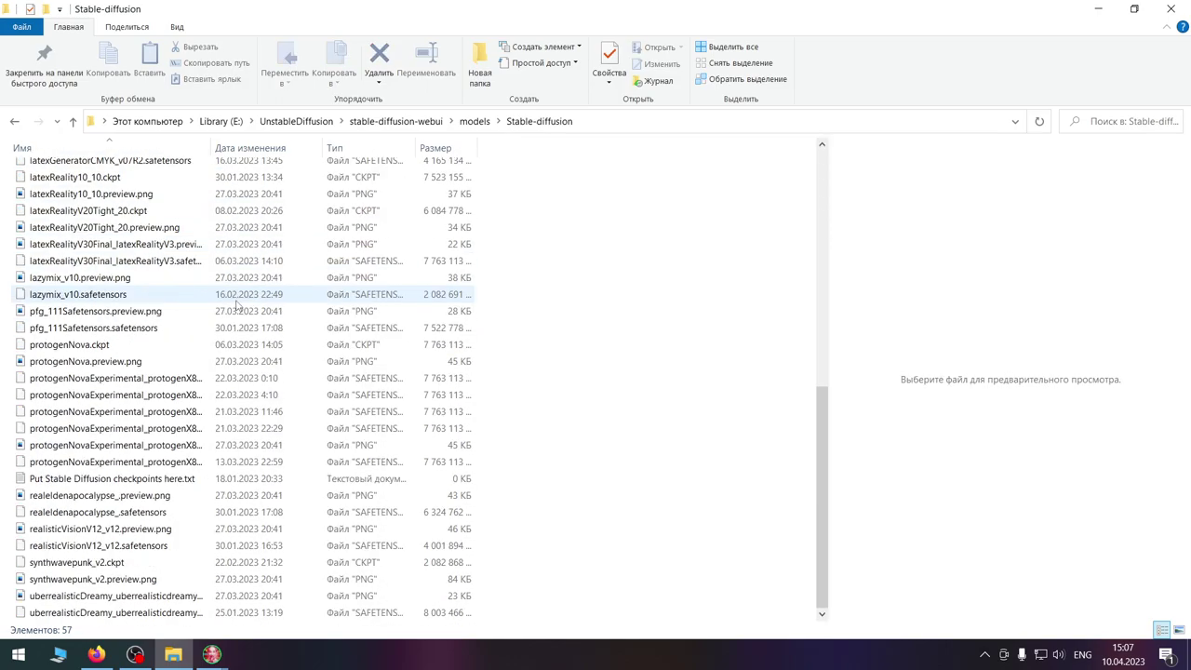
{"action": "scroll", "coordinate": [244, 316], "scroll_direction": "up", "scroll_amount": 9}
{"action": "scroll", "coordinate": [255, 351], "scroll_direction": "down", "scroll_amount": 10}
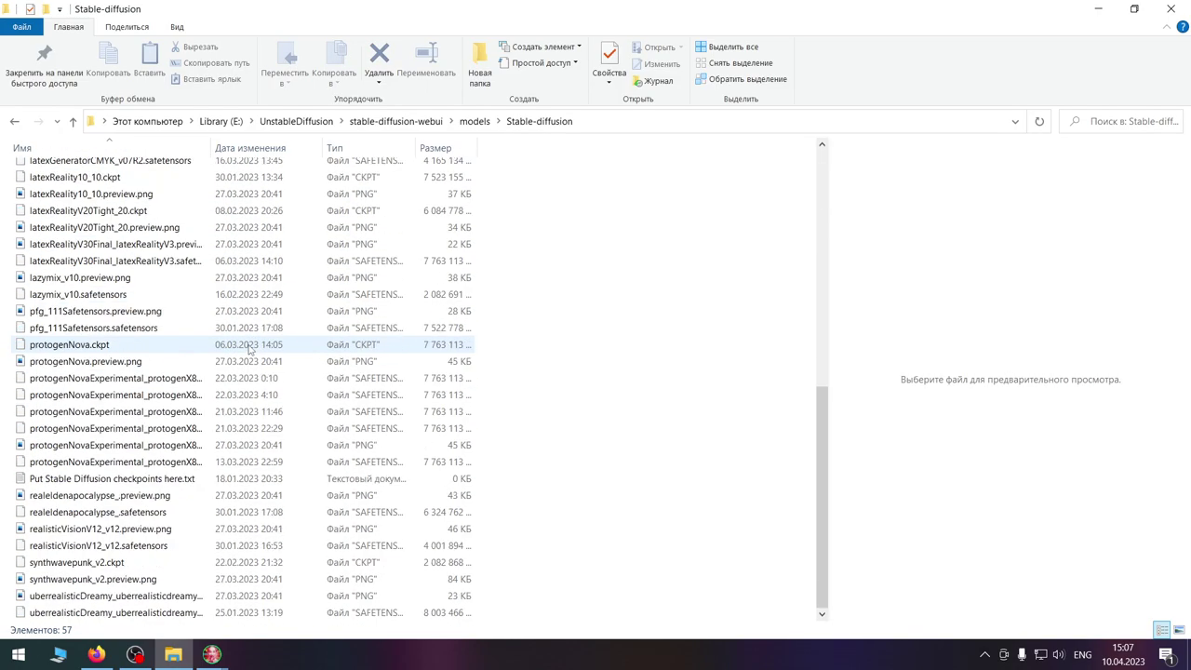
Step: Go back up to the stable-diffusion-webui folder and reopen its models folder
{"action": "left_click", "coordinate": [14, 121]}
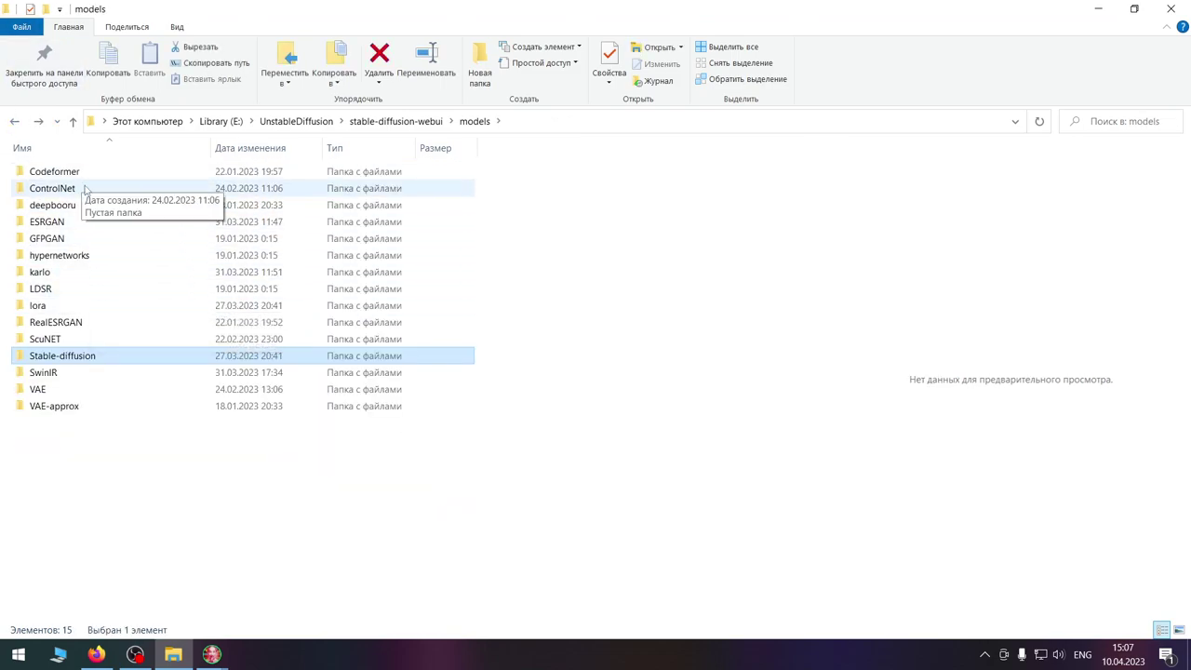
{"action": "left_click", "coordinate": [17, 121]}
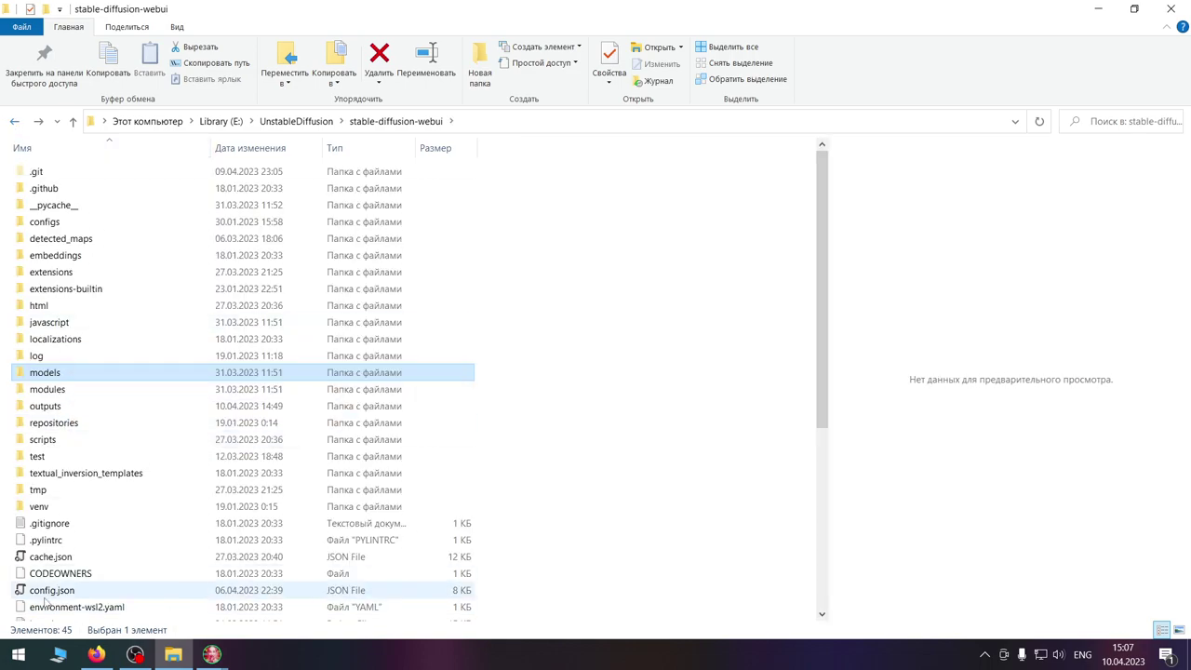
{"action": "double_click", "coordinate": [71, 372]}
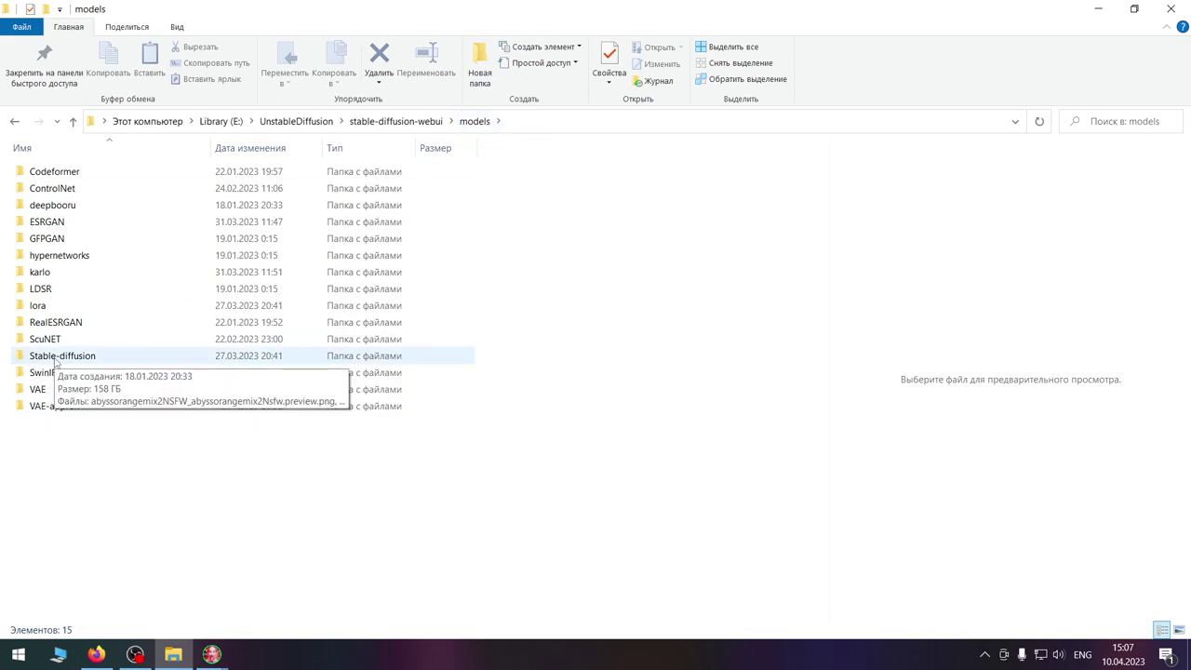
Step: Switch to the launcher, browse the stable-diffusion-webui folder in the default VAE file selection, and close it without choosing a file
{"action": "mouse_move", "coordinate": [216, 656]}
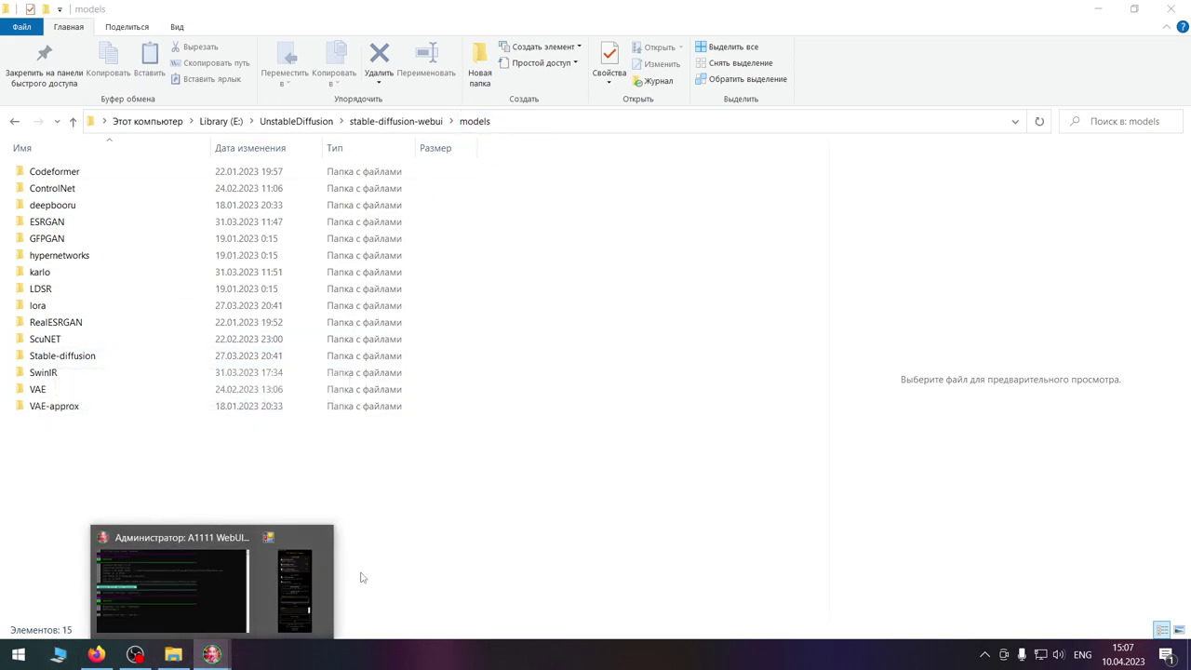
{"action": "left_click", "coordinate": [294, 589]}
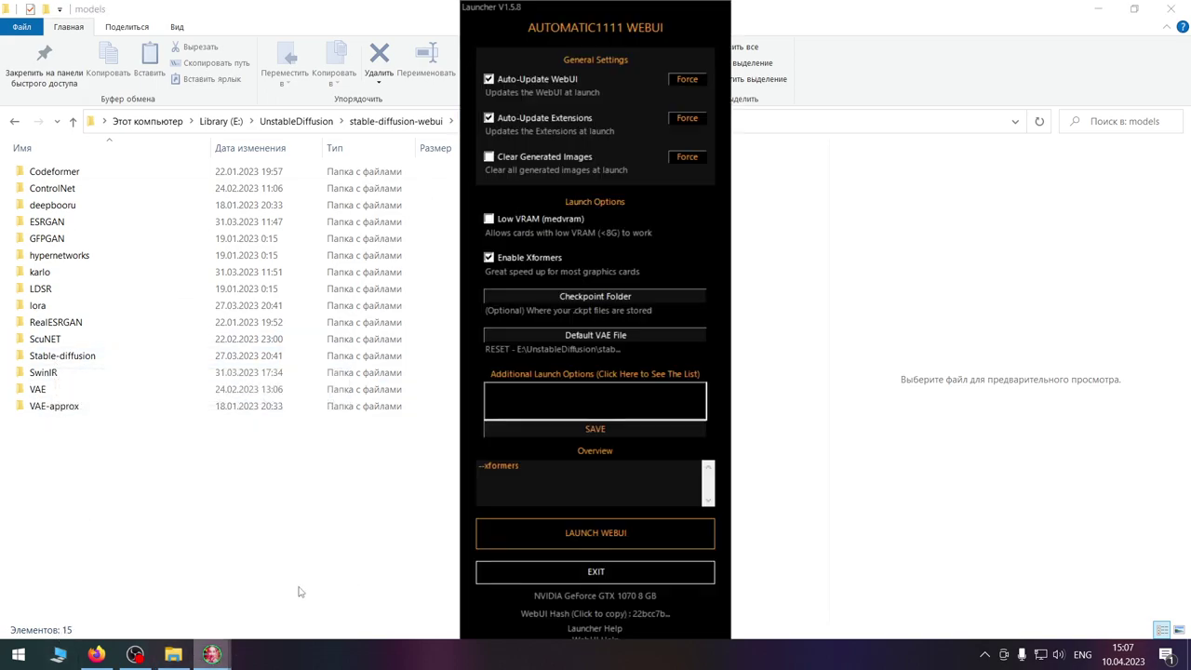
{"action": "left_click", "coordinate": [575, 335]}
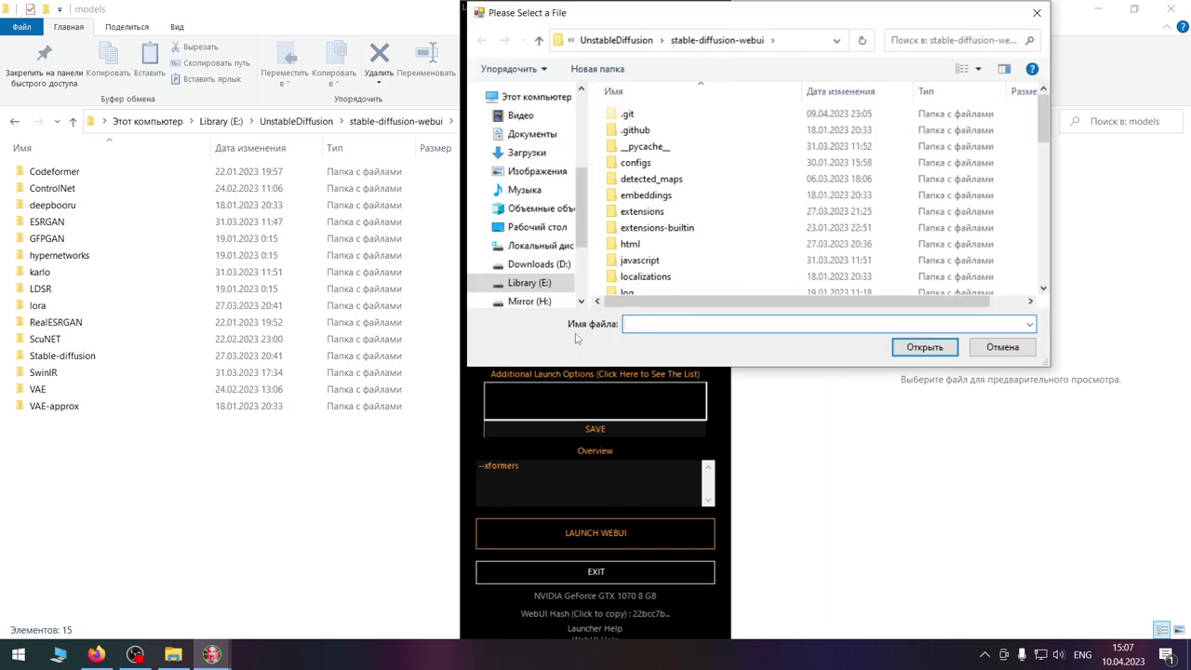
{"action": "scroll", "coordinate": [715, 218], "scroll_direction": "down", "scroll_amount": 7}
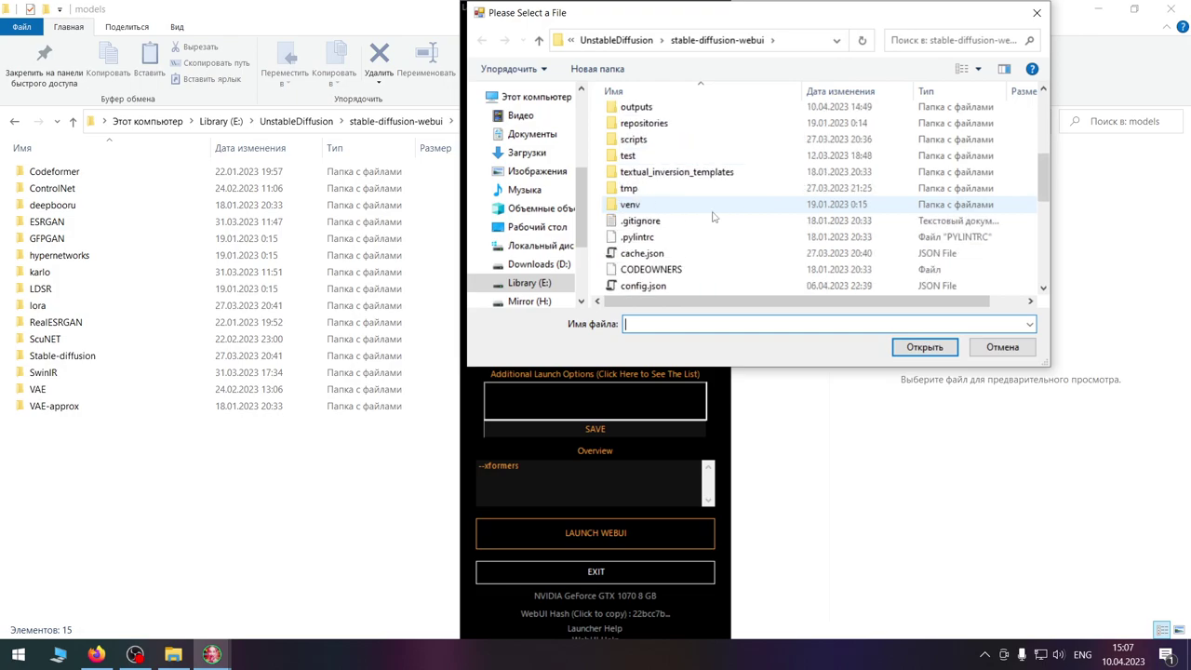
{"action": "scroll", "coordinate": [715, 216], "scroll_direction": "up", "scroll_amount": 3}
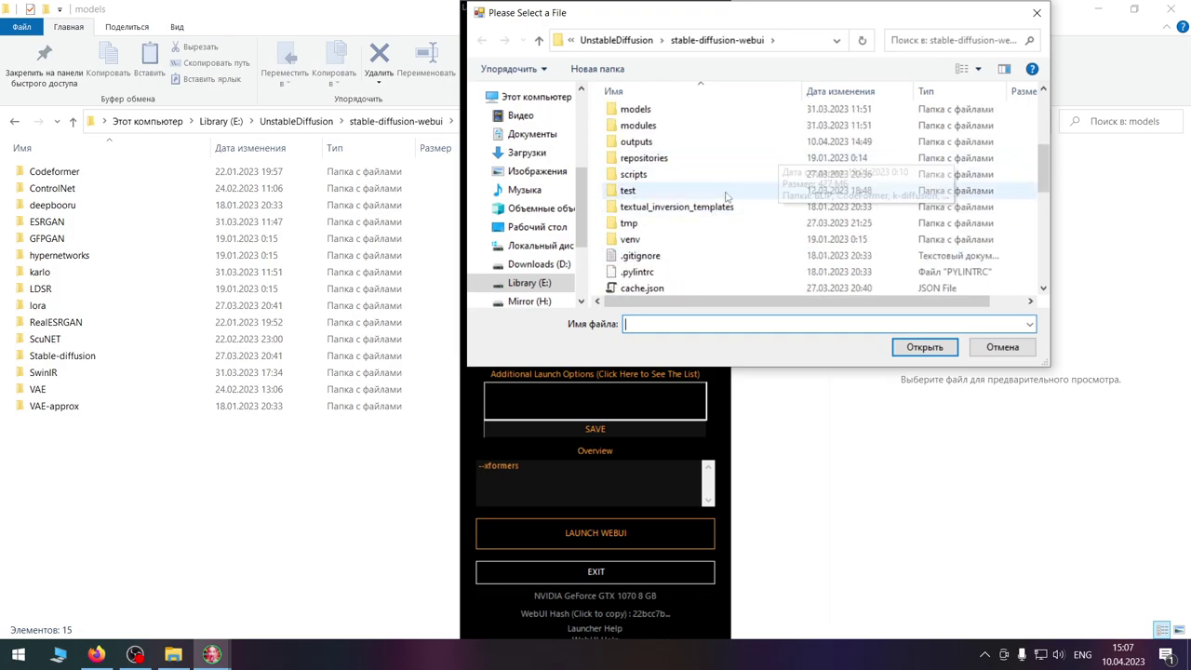
{"action": "scroll", "coordinate": [727, 196], "scroll_direction": "up", "scroll_amount": 2}
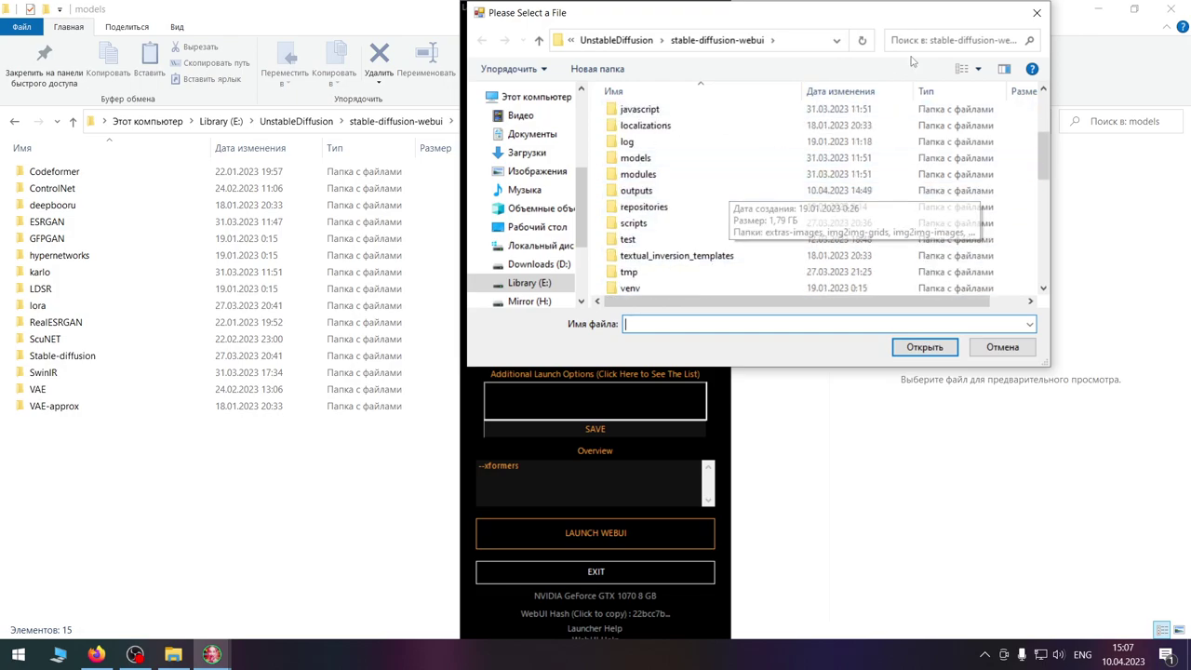
{"action": "left_click", "coordinate": [1037, 12]}
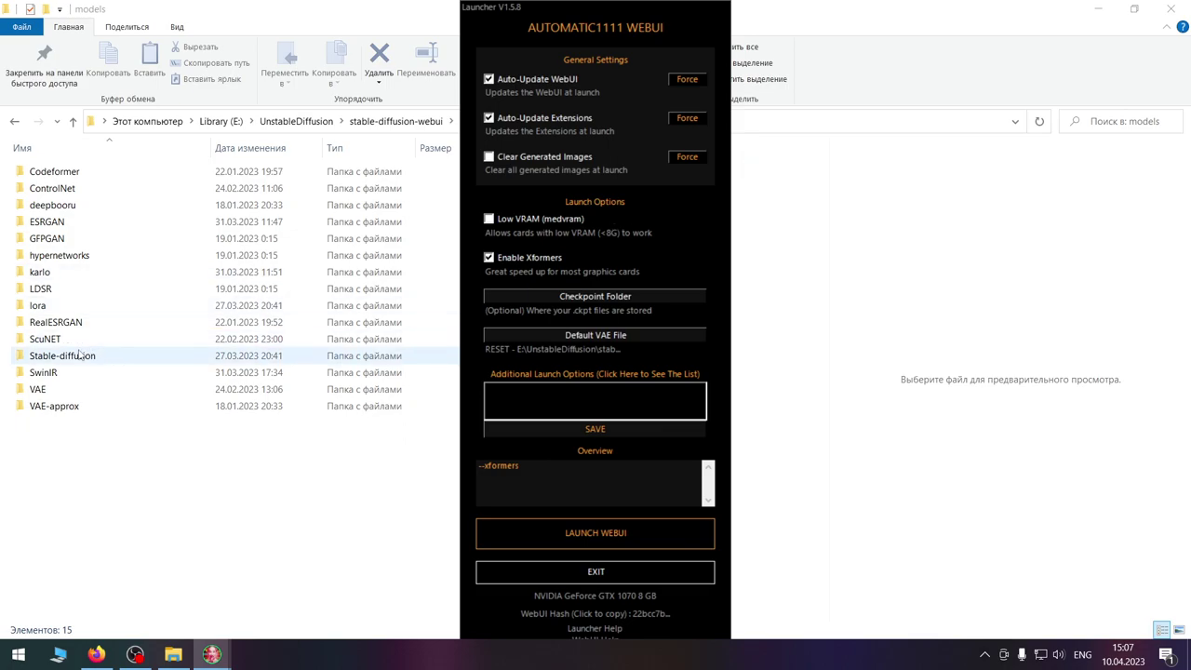
Step: Locate vae-ft-mse-840000-ema-pruned.ckpt in the VAE folder under models, return to models, and switch back to the launcher
{"action": "left_click", "coordinate": [55, 394]}
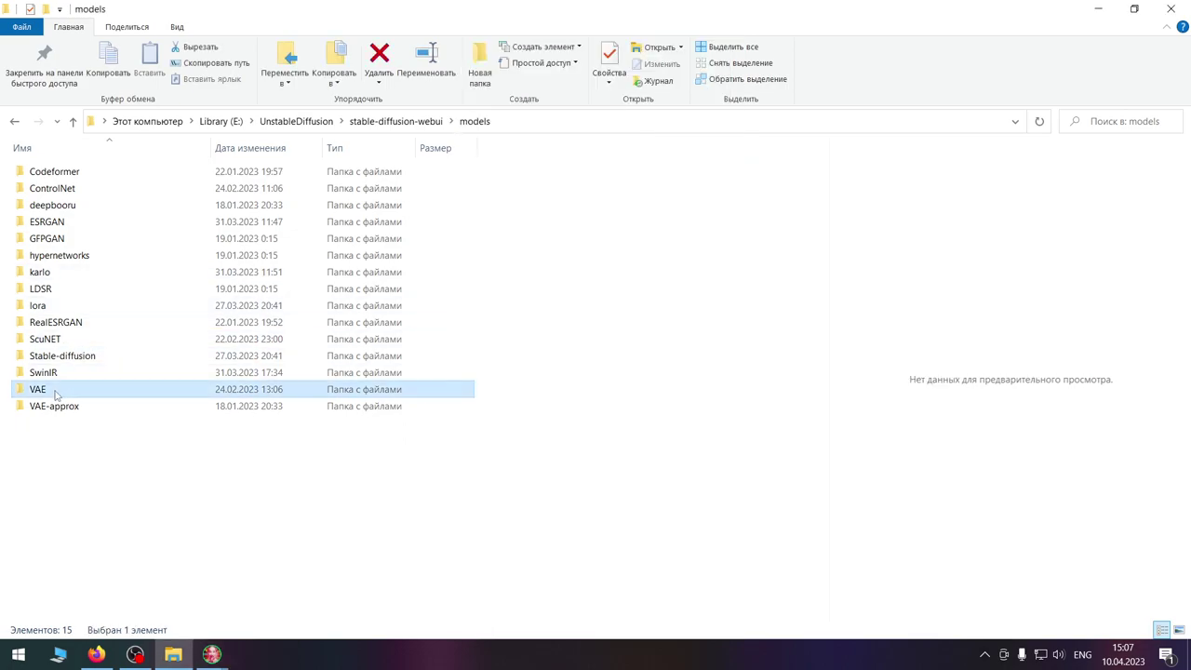
{"action": "double_click", "coordinate": [55, 395]}
{"action": "left_click", "coordinate": [97, 195]}
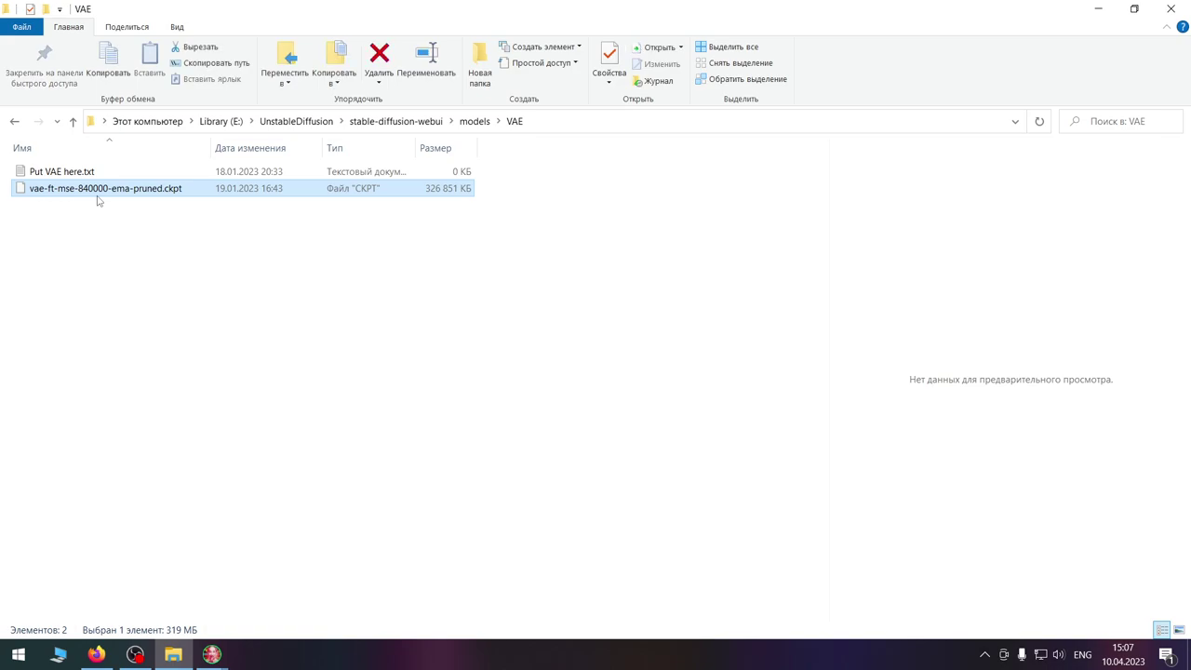
{"action": "left_click", "coordinate": [14, 122]}
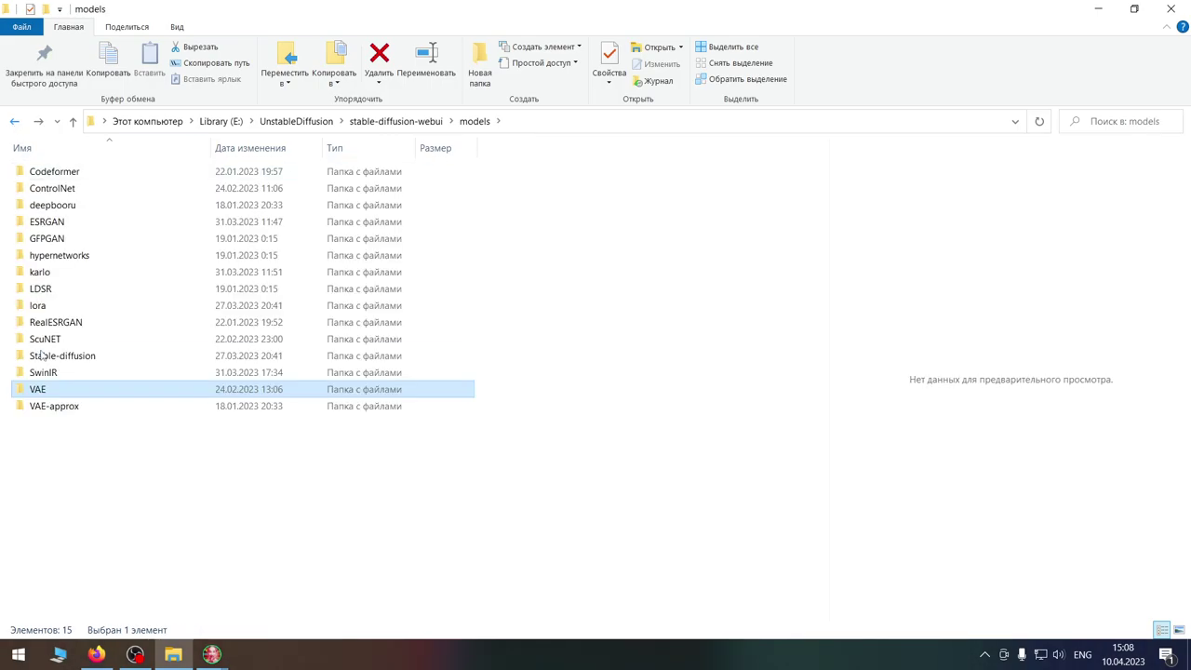
{"action": "mouse_move", "coordinate": [215, 658]}
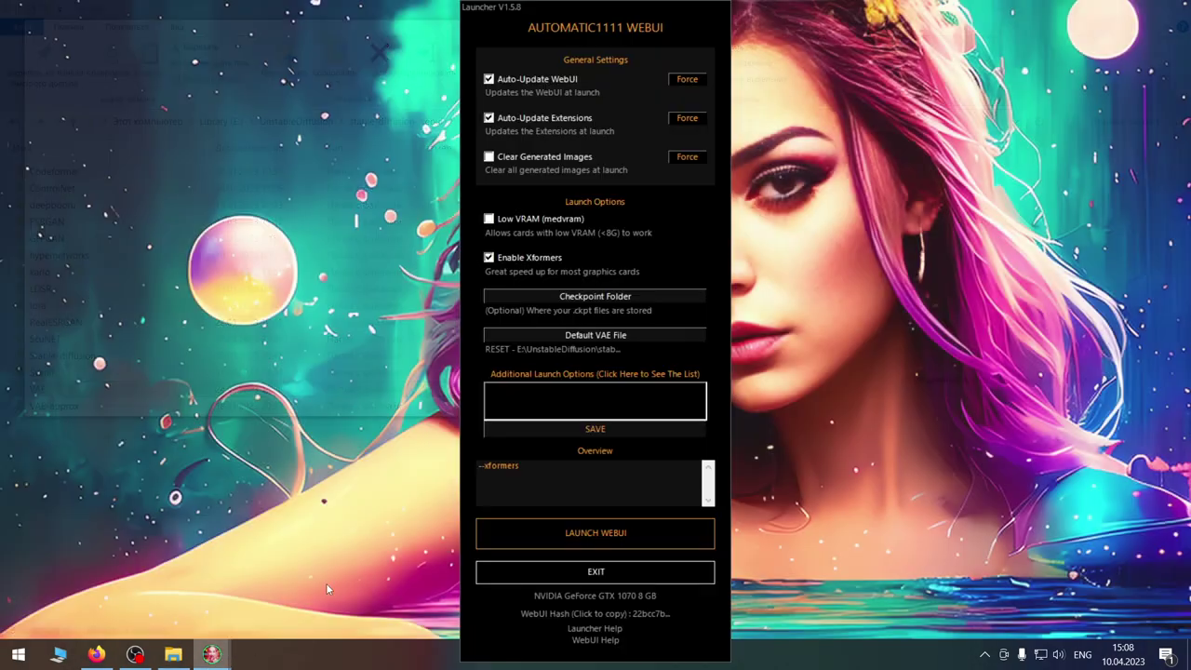
{"action": "left_click", "coordinate": [326, 582]}
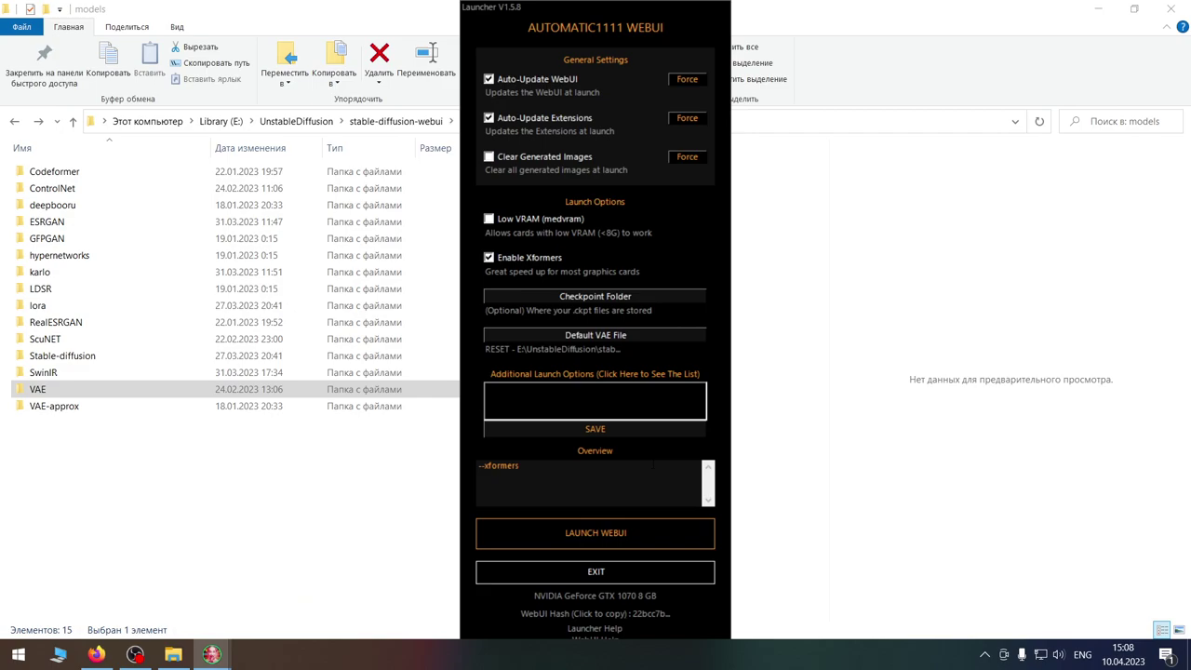
Step: Reopen the default VAE file selection, look through the stable-diffusion-webui folder contents, and cancel without choosing a file
{"action": "left_click", "coordinate": [588, 336]}
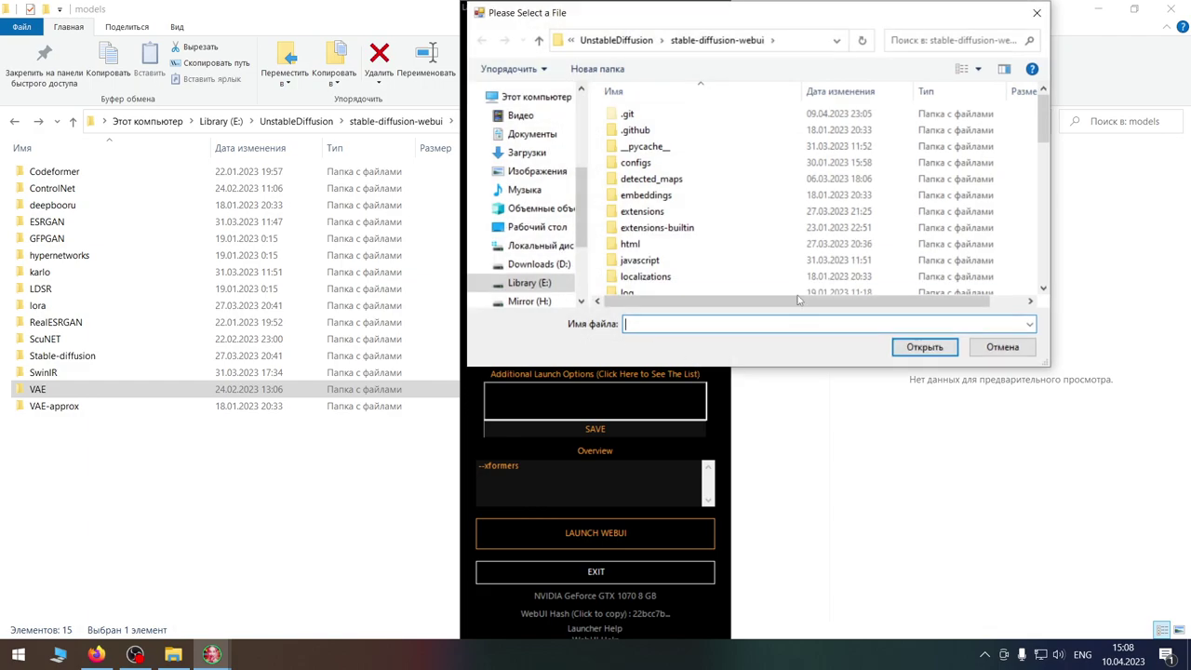
{"action": "scroll", "coordinate": [716, 215], "scroll_direction": "down", "scroll_amount": 7}
{"action": "scroll", "coordinate": [678, 245], "scroll_direction": "down", "scroll_amount": 4}
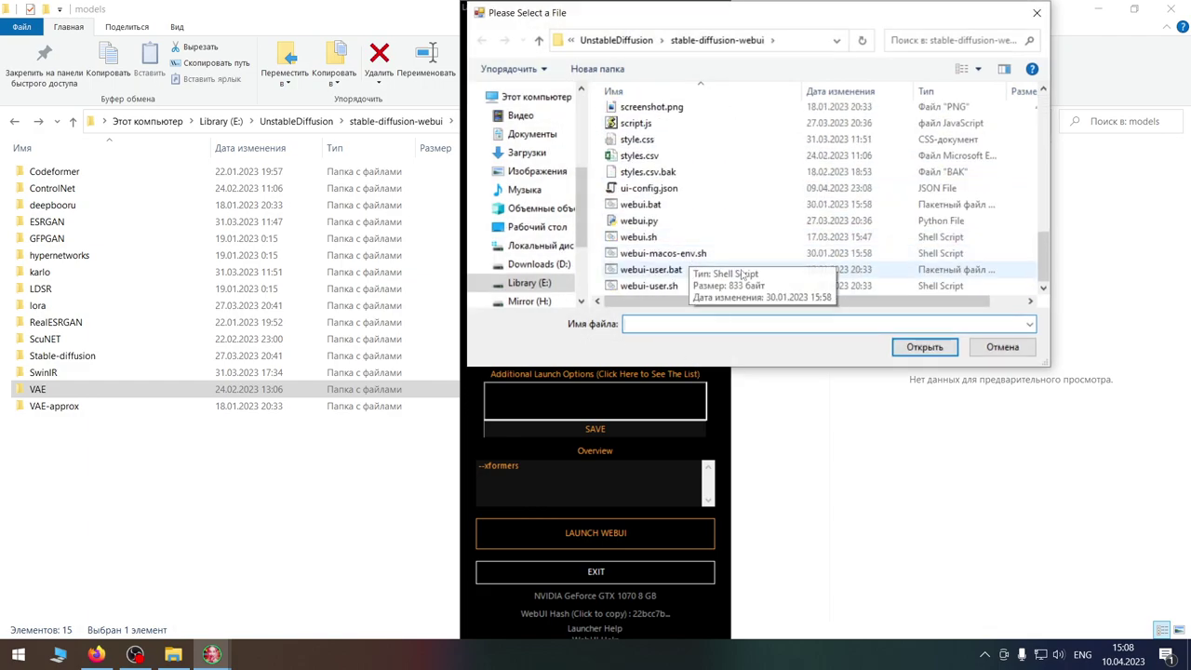
{"action": "scroll", "coordinate": [748, 267], "scroll_direction": "up", "scroll_amount": 10}
{"action": "scroll", "coordinate": [618, 243], "scroll_direction": "down", "scroll_amount": 2}
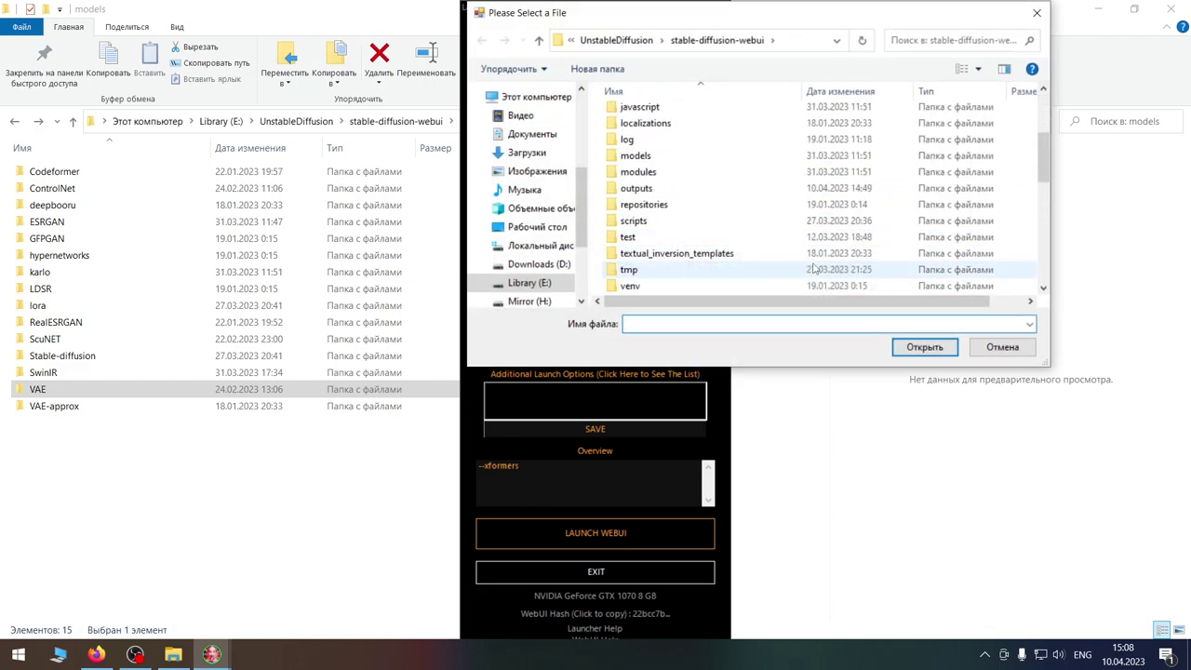
{"action": "left_click", "coordinate": [1002, 347]}
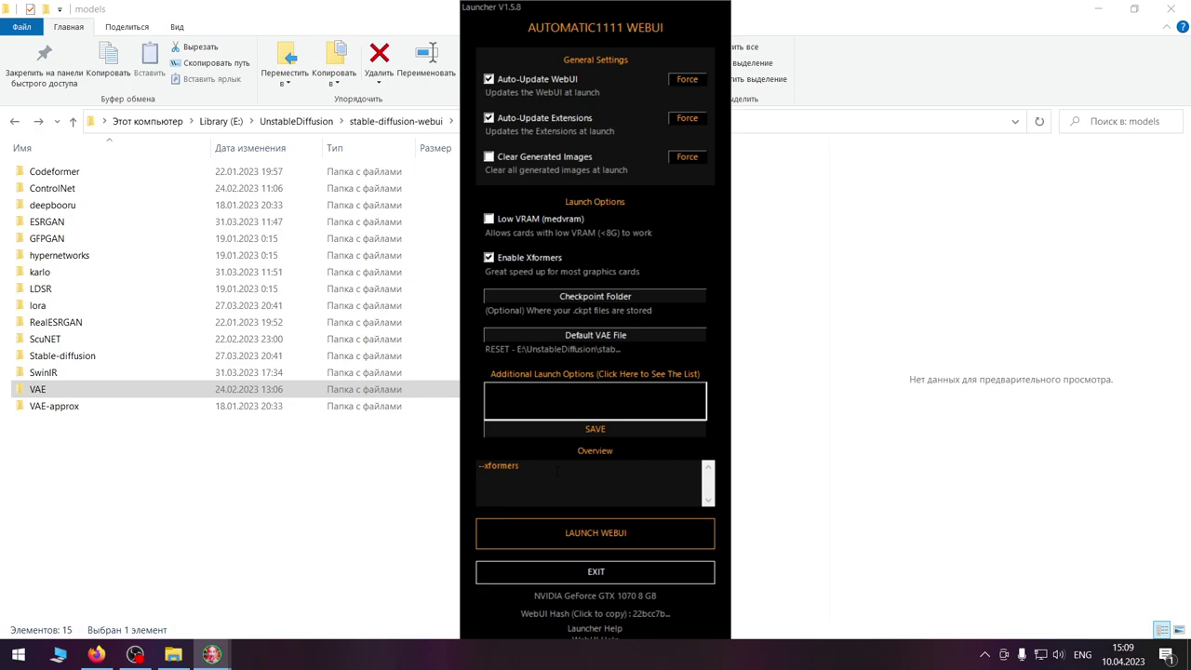
Step: Launch the WebUI with the configured options and bring its running window to the front
{"action": "left_click", "coordinate": [603, 539]}
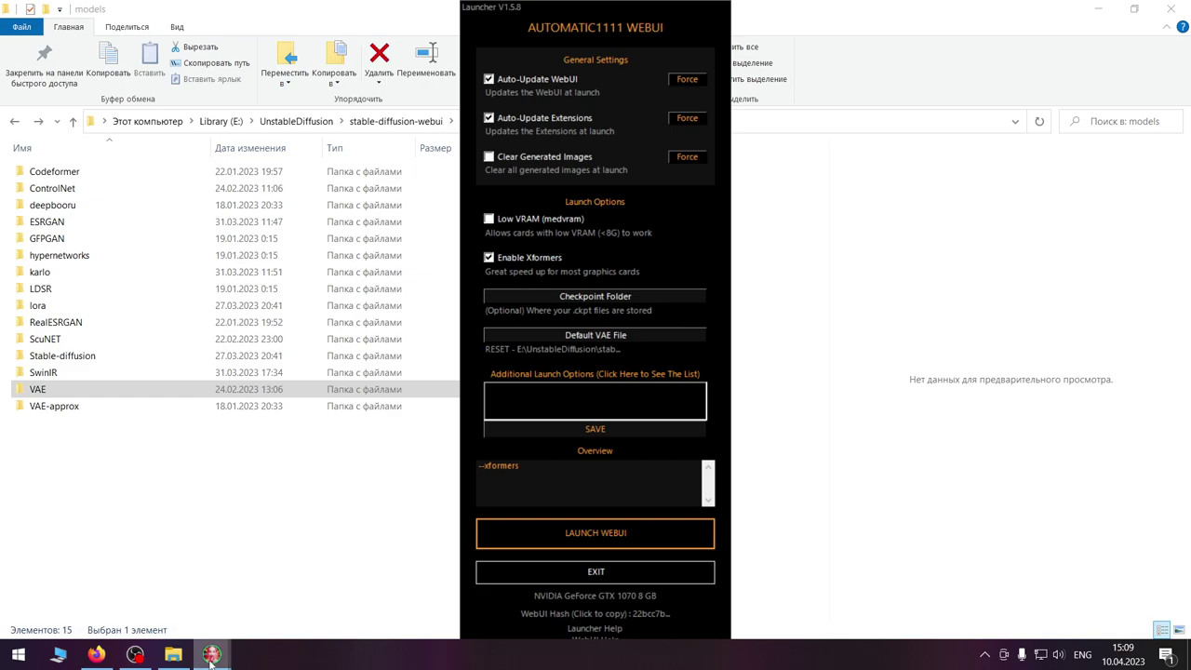
{"action": "mouse_move", "coordinate": [212, 654]}
{"action": "left_click", "coordinate": [189, 601]}
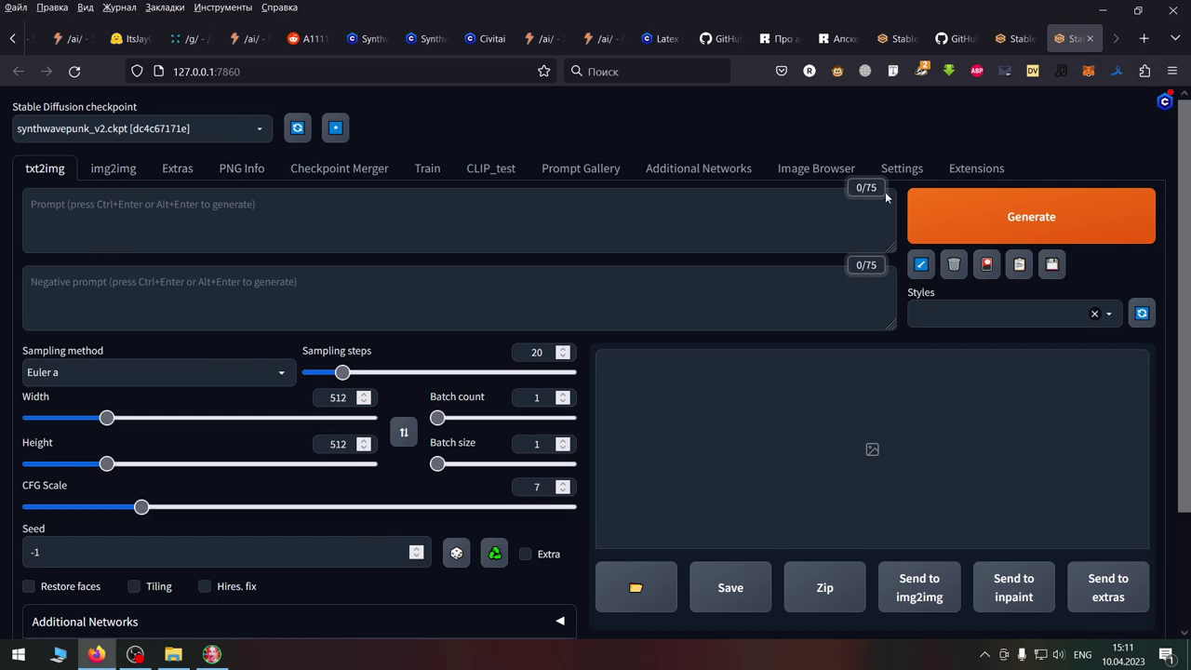
Step: Look over the txt2img generation settings and the list of sampling methods without changing the selection
{"action": "scroll", "coordinate": [781, 395], "scroll_direction": "down", "scroll_amount": 2}
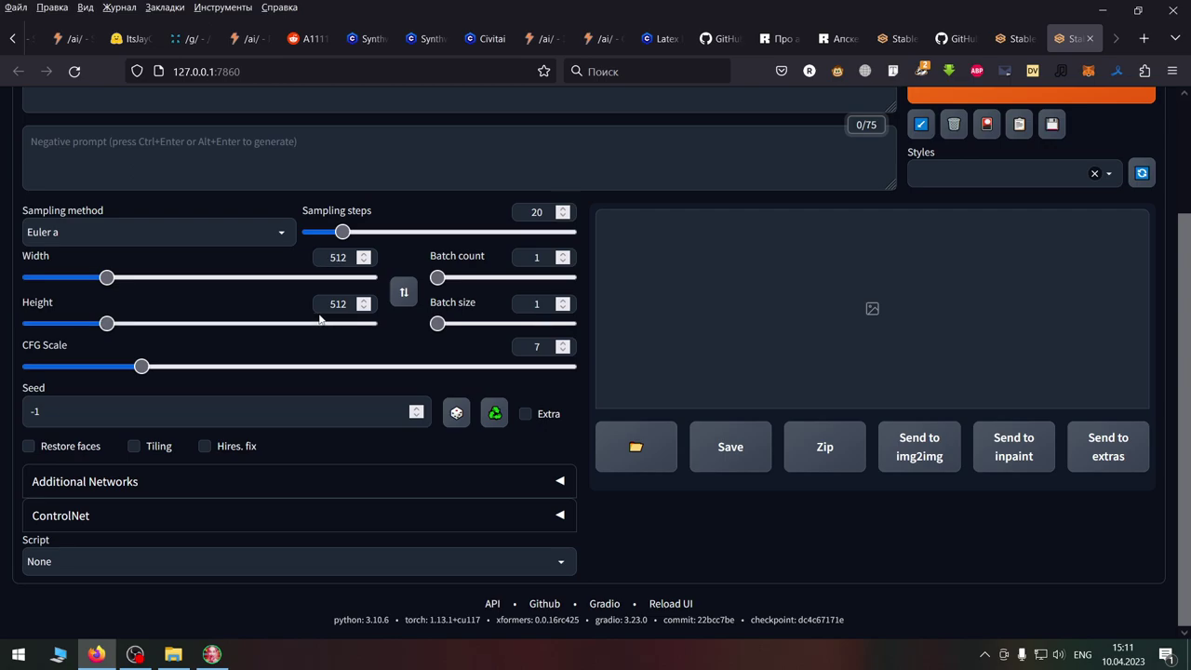
{"action": "left_click", "coordinate": [276, 234]}
{"action": "left_click", "coordinate": [276, 234]}
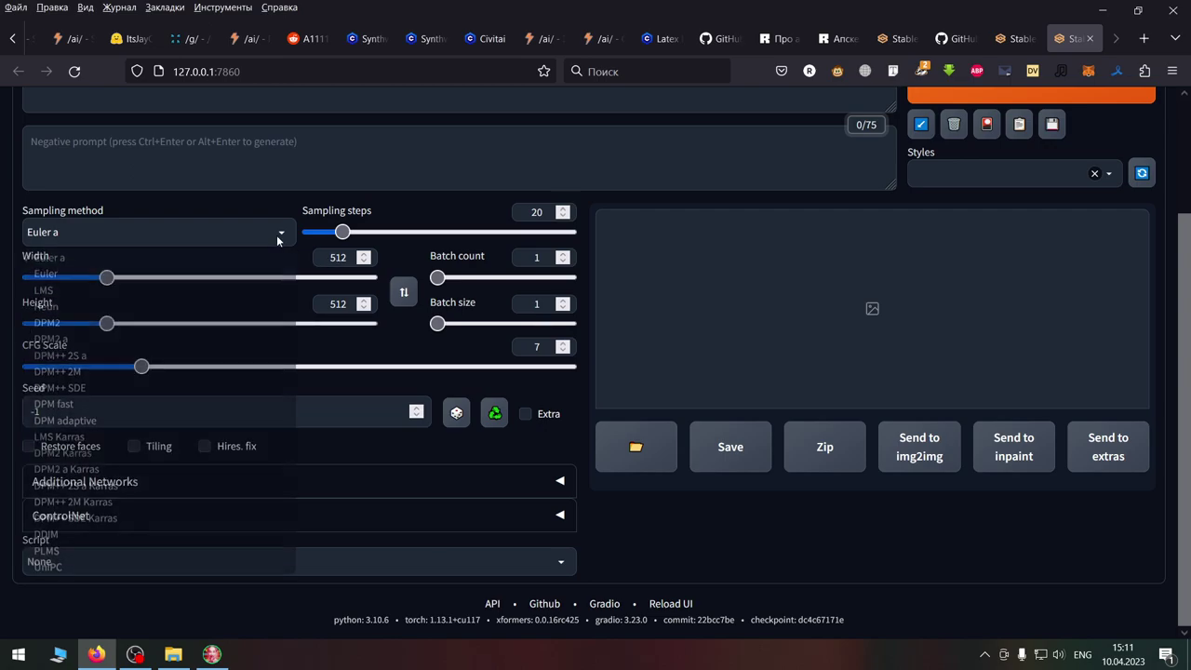
{"action": "left_click", "coordinate": [415, 202]}
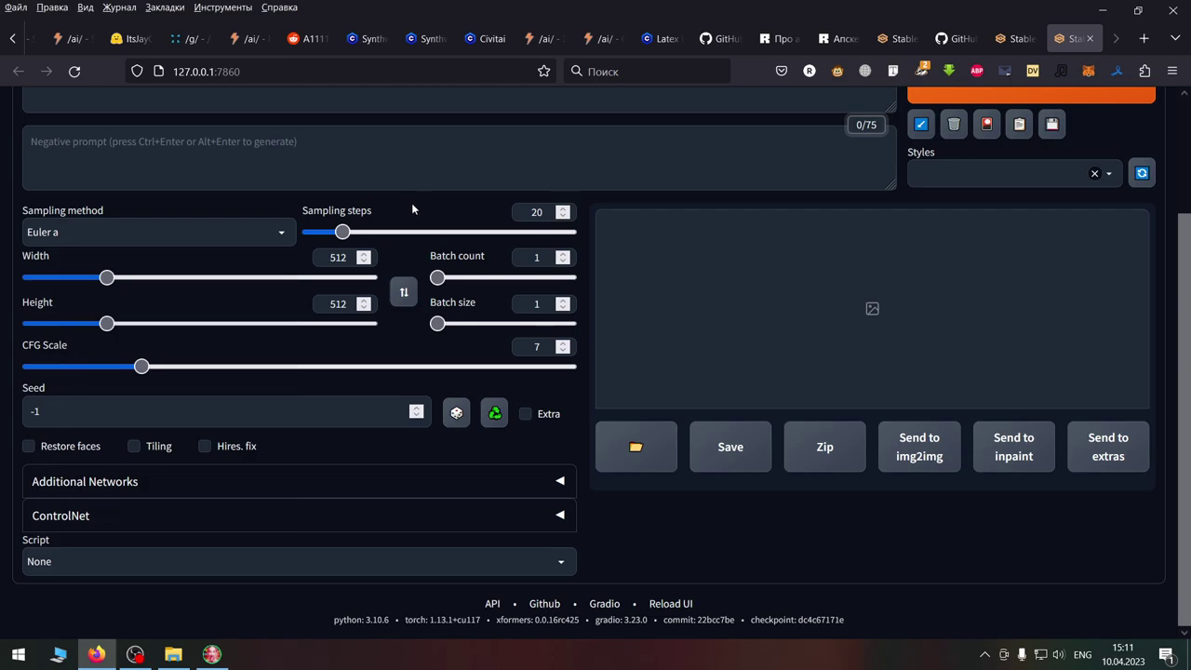
{"action": "scroll", "coordinate": [416, 208], "scroll_direction": "up", "scroll_amount": 3}
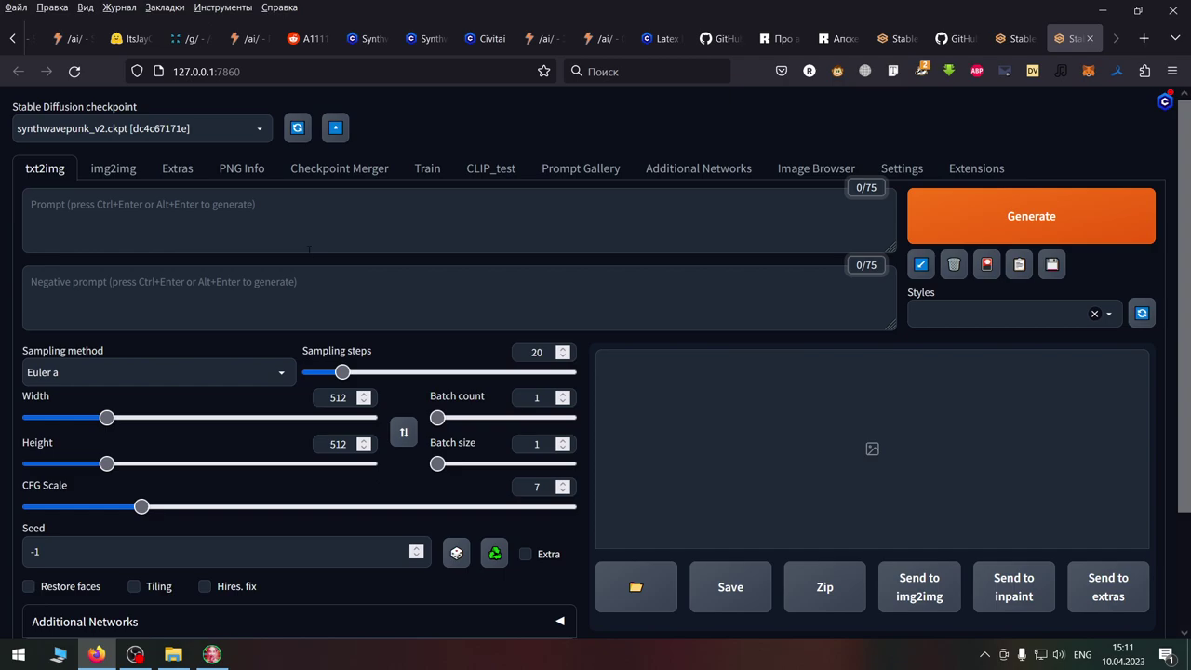
Step: Load dreamlikePhotoreal20_dreamlikePhotoreal20.safetensors as the Stable Diffusion checkpoint
{"action": "left_click", "coordinate": [260, 134]}
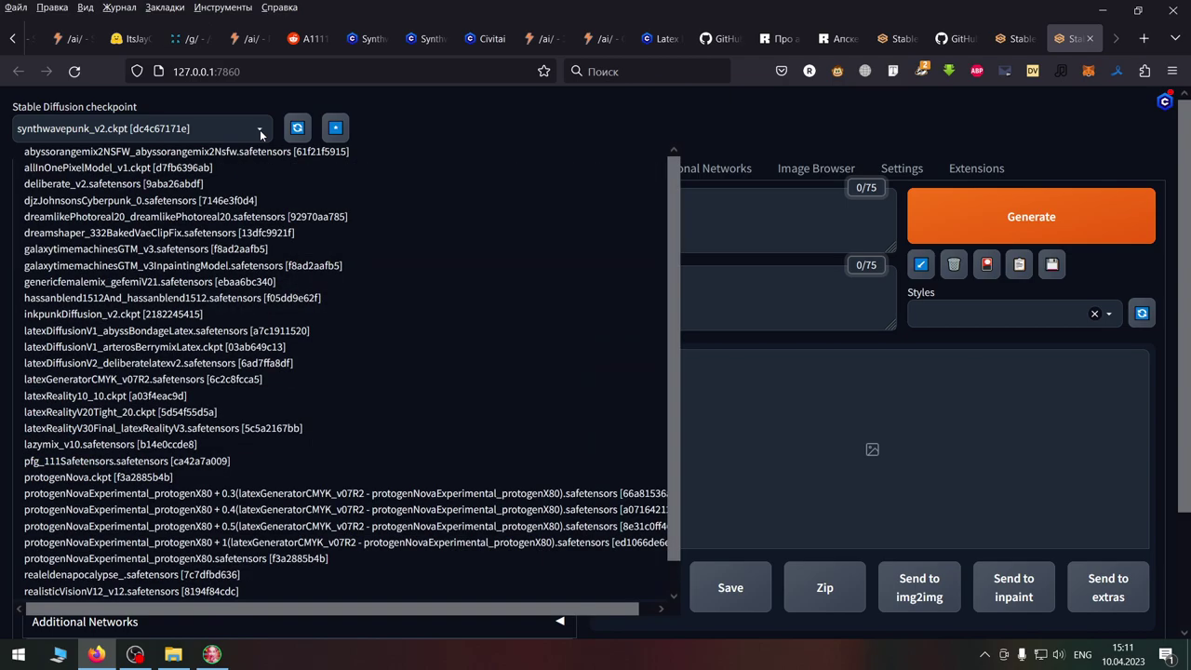
{"action": "scroll", "coordinate": [291, 335], "scroll_direction": "down", "scroll_amount": 1}
{"action": "scroll", "coordinate": [291, 335], "scroll_direction": "up", "scroll_amount": 1}
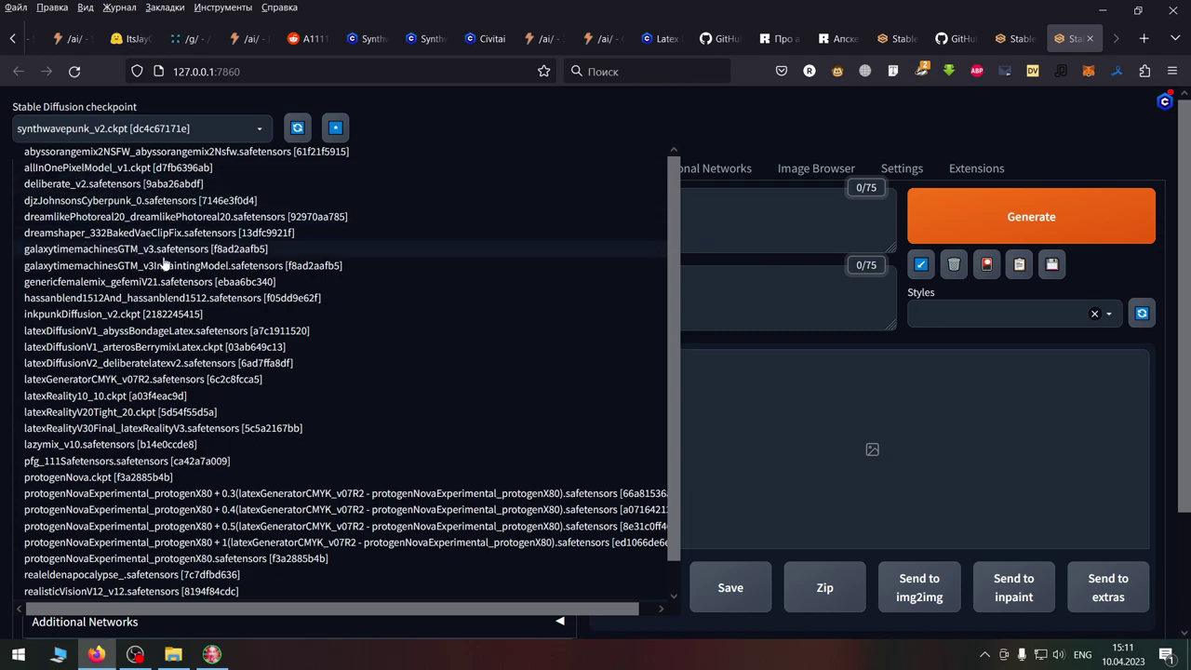
{"action": "left_click", "coordinate": [94, 217]}
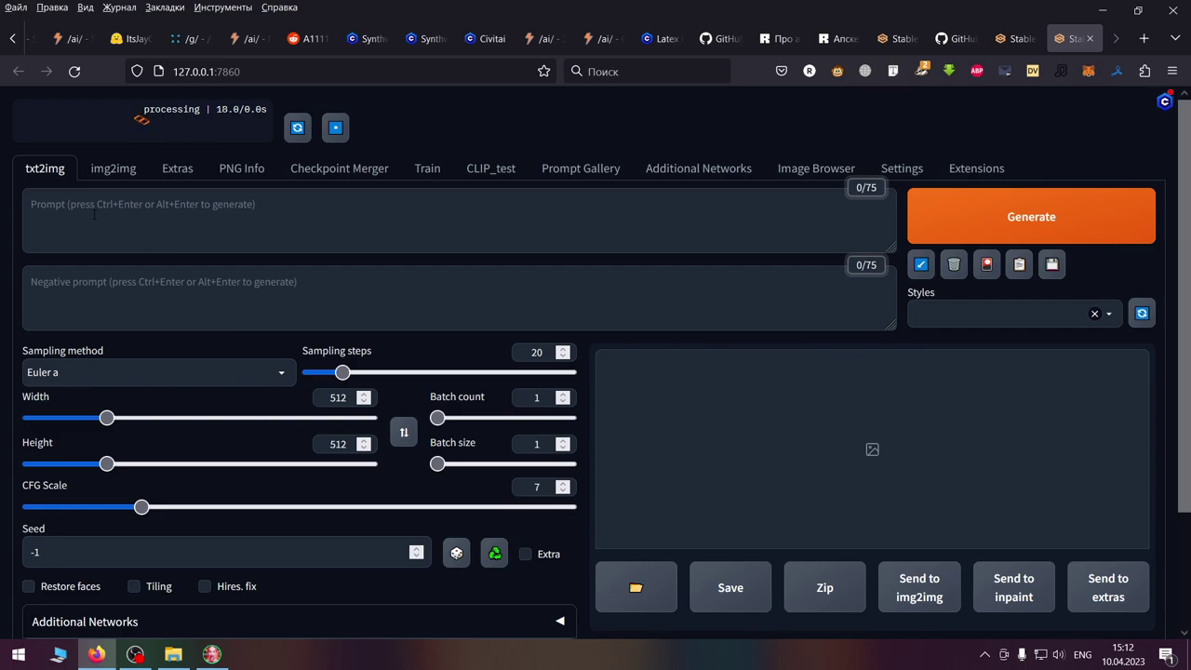
Step: Switch to the already open Hugging Face page for SynthwavePunk-v2 and skim its model card
{"action": "left_click", "coordinate": [133, 39]}
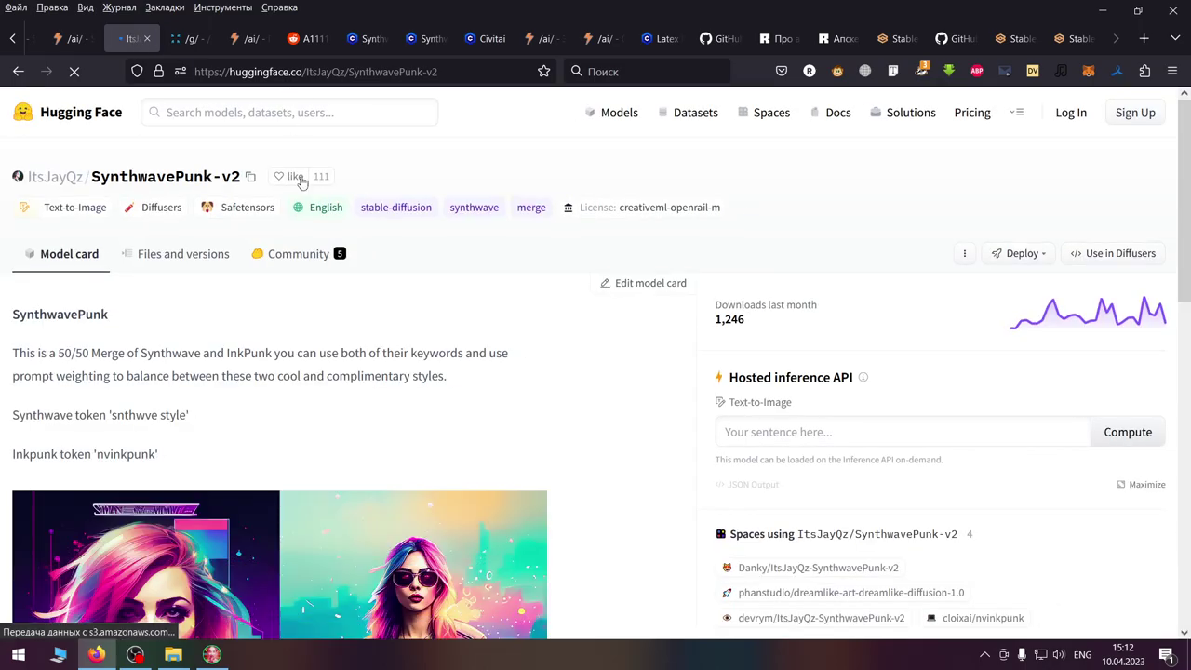
{"action": "scroll", "coordinate": [177, 415], "scroll_direction": "down", "scroll_amount": 2}
{"action": "scroll", "coordinate": [289, 318], "scroll_direction": "up", "scroll_amount": 2}
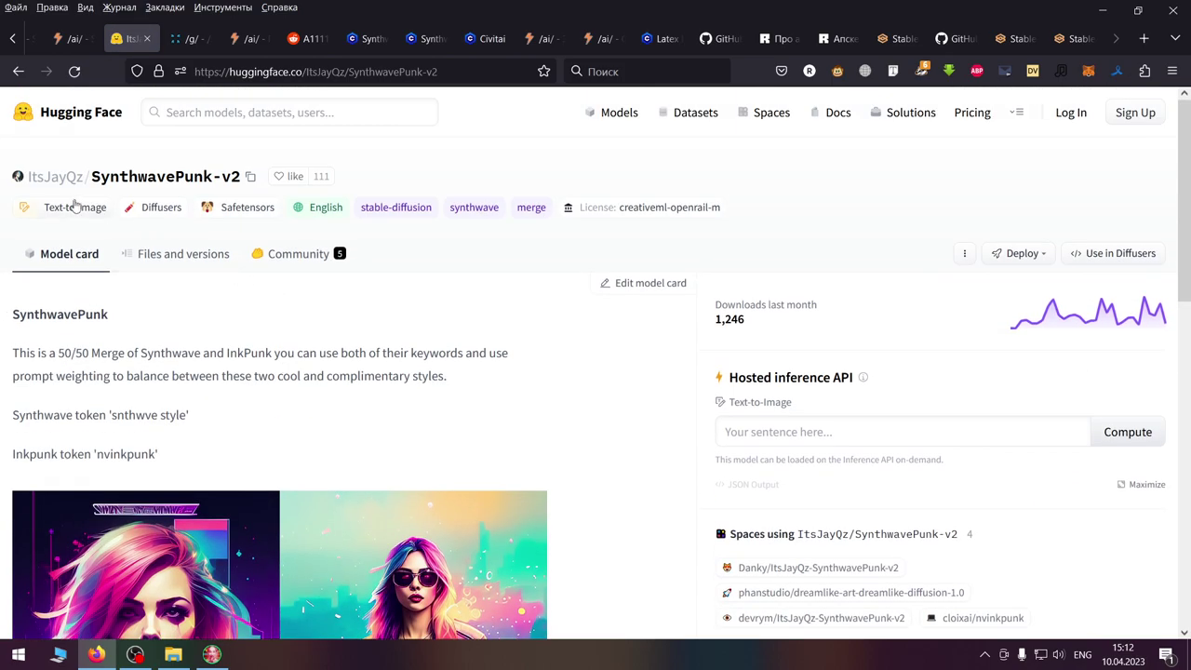
Step: Go to the Hugging Face home page and look through it
{"action": "left_click", "coordinate": [96, 120]}
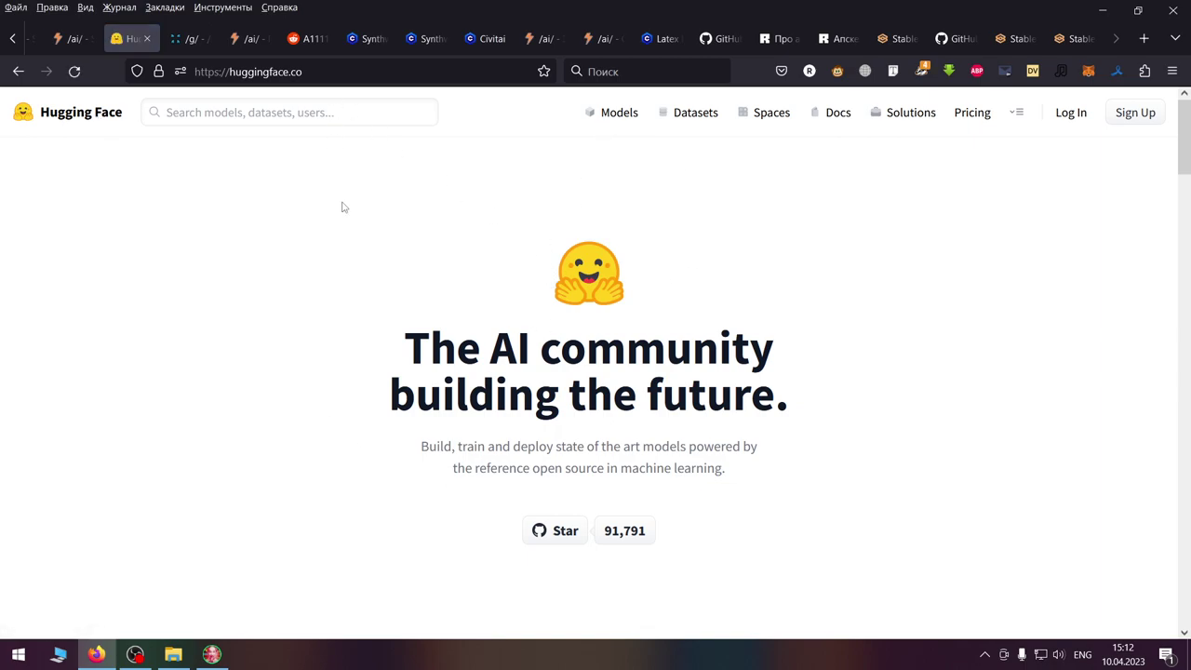
{"action": "scroll", "coordinate": [354, 213], "scroll_direction": "down", "scroll_amount": 8}
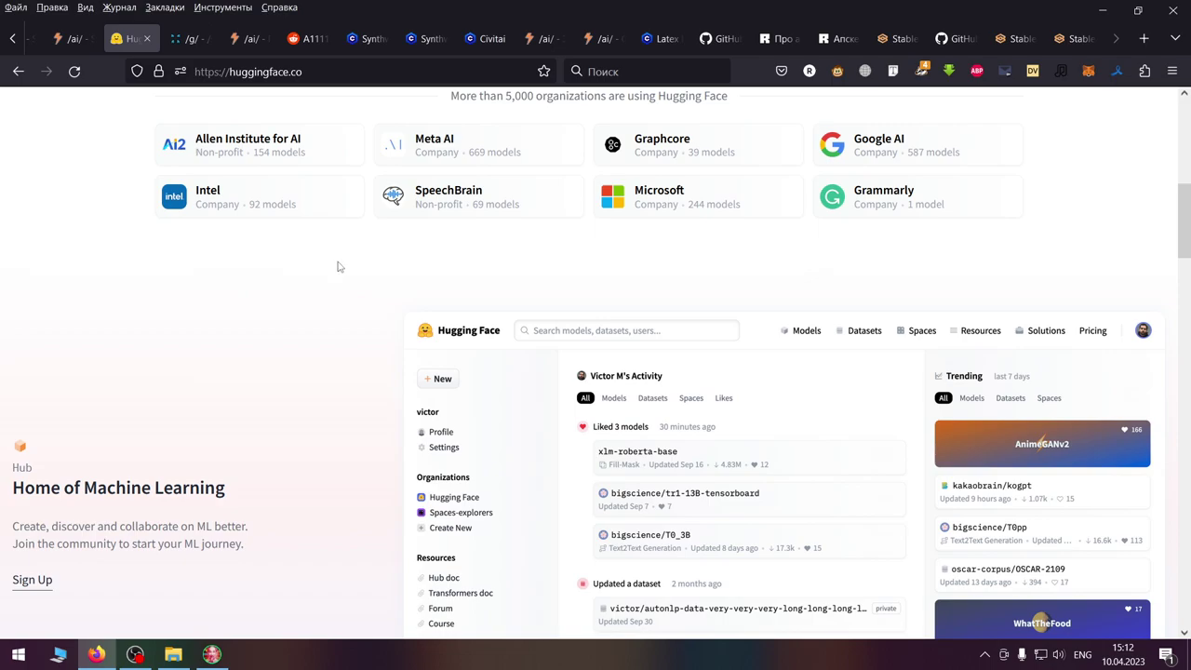
{"action": "scroll", "coordinate": [340, 267], "scroll_direction": "down", "scroll_amount": 4}
{"action": "scroll", "coordinate": [340, 267], "scroll_direction": "down", "scroll_amount": 4}
{"action": "scroll", "coordinate": [340, 267], "scroll_direction": "up", "scroll_amount": 13}
{"action": "scroll", "coordinate": [339, 268], "scroll_direction": "up", "scroll_amount": 2}
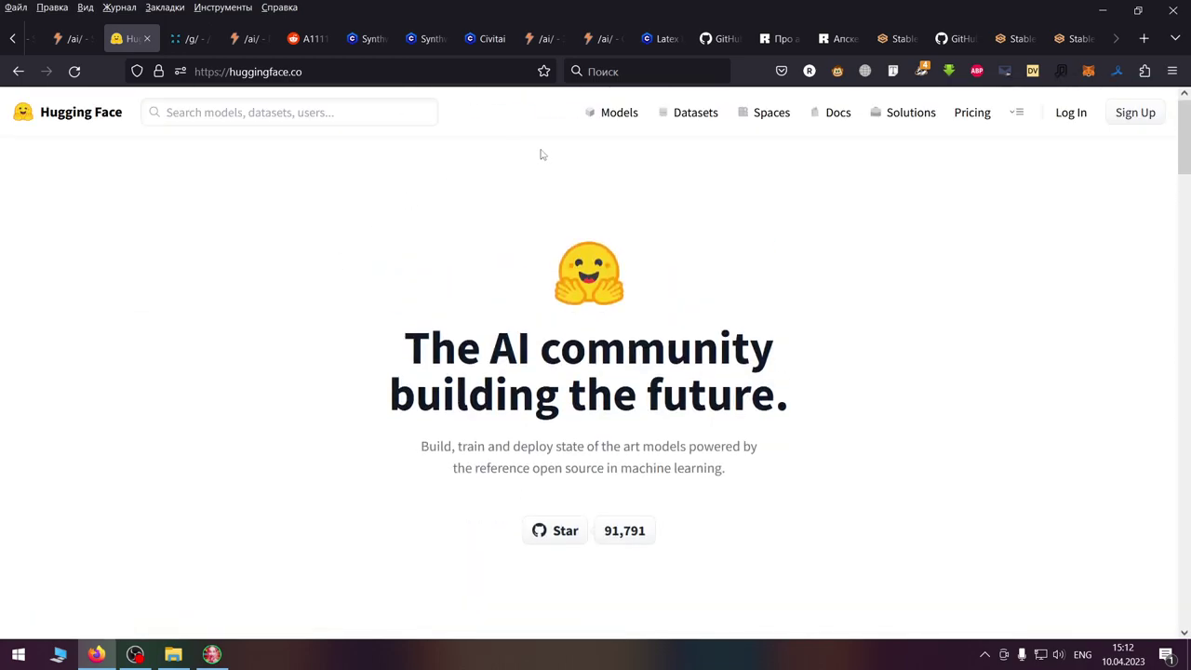
Step: Filter the Hugging Face model catalog by the Text-to-Image task and open stabilityai/sd-vae-ft-mse in a separate tab
{"action": "left_click", "coordinate": [616, 119]}
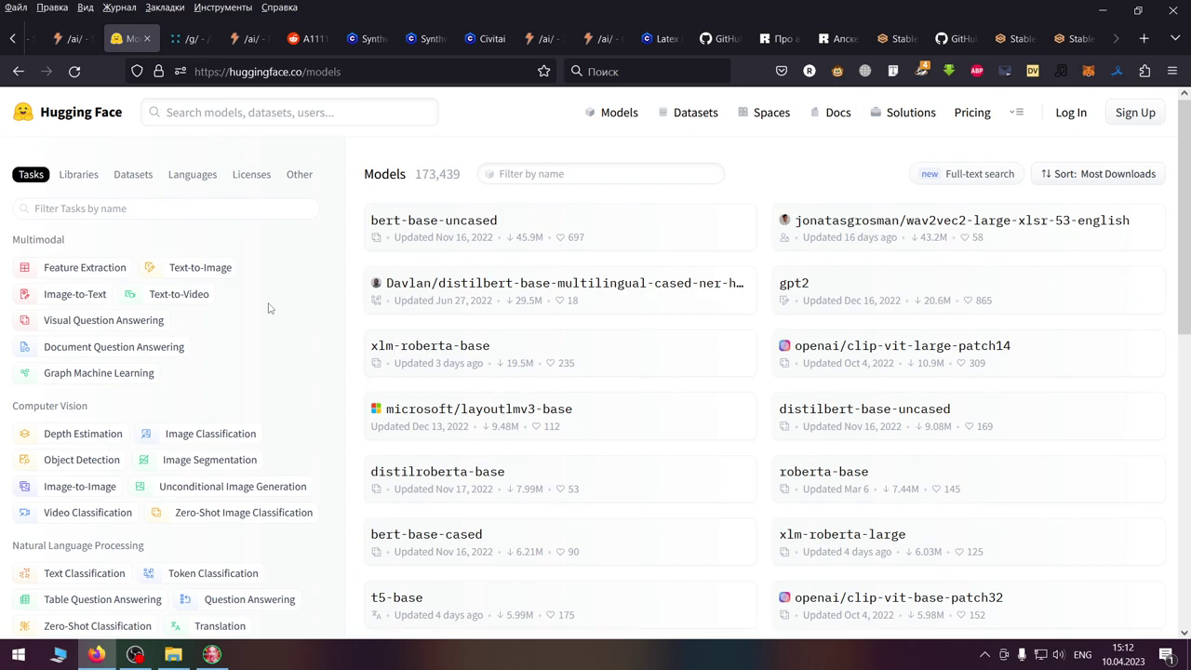
{"action": "left_click", "coordinate": [174, 270]}
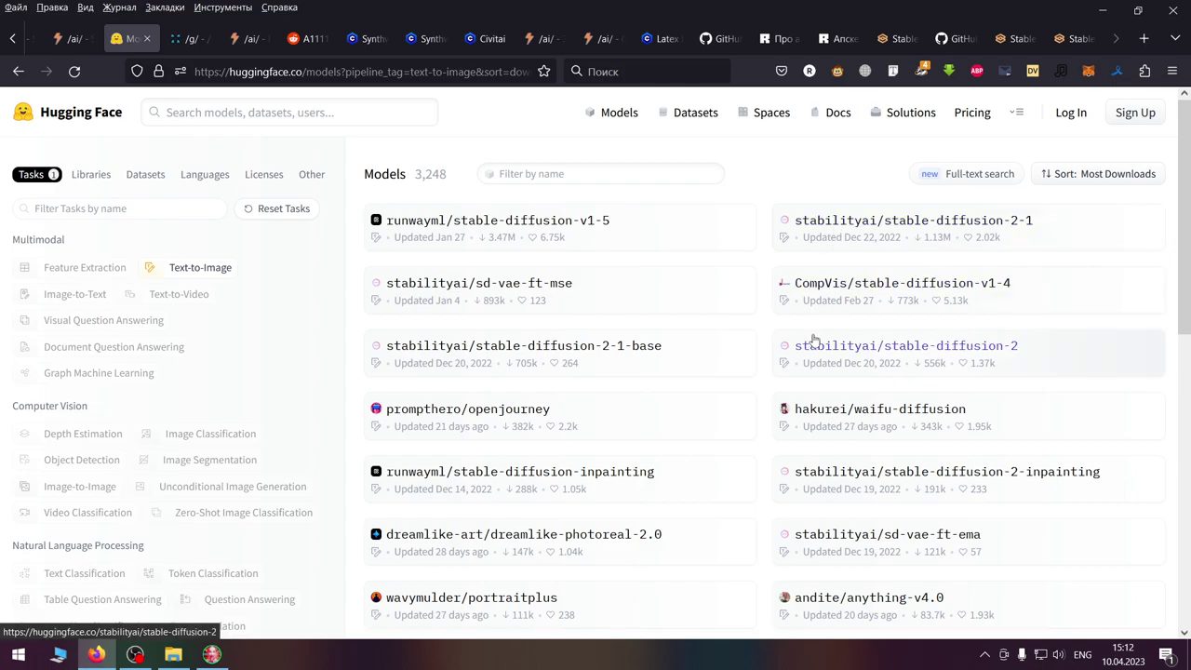
{"action": "middle_click", "coordinate": [590, 282]}
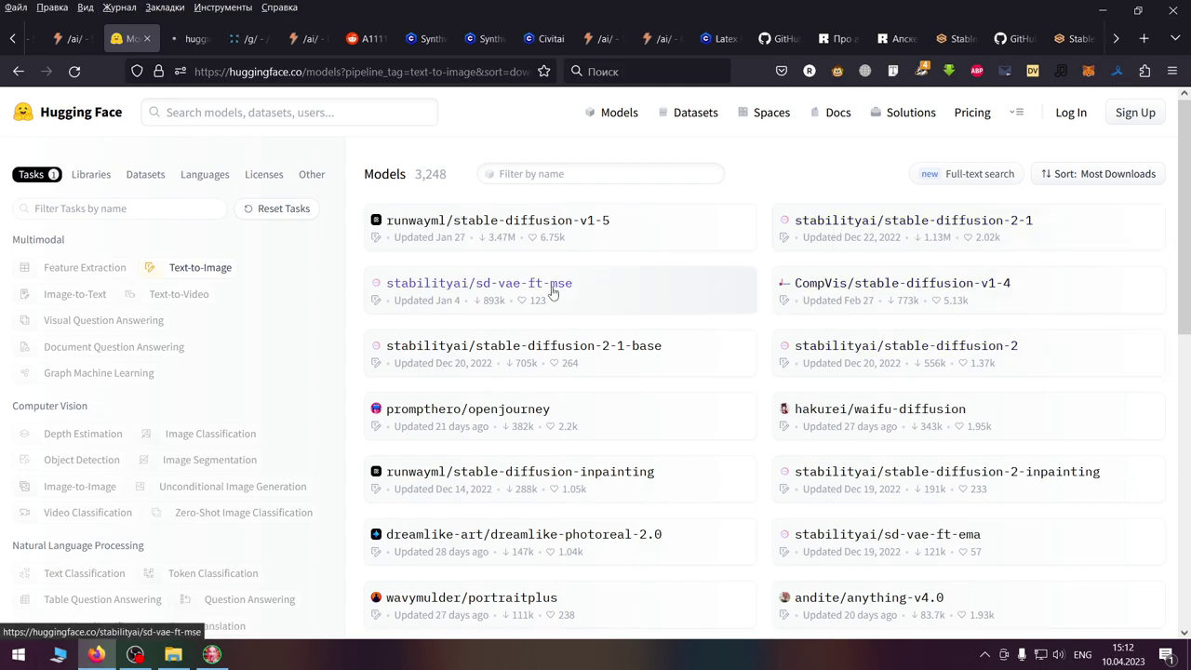
{"action": "left_click", "coordinate": [181, 39]}
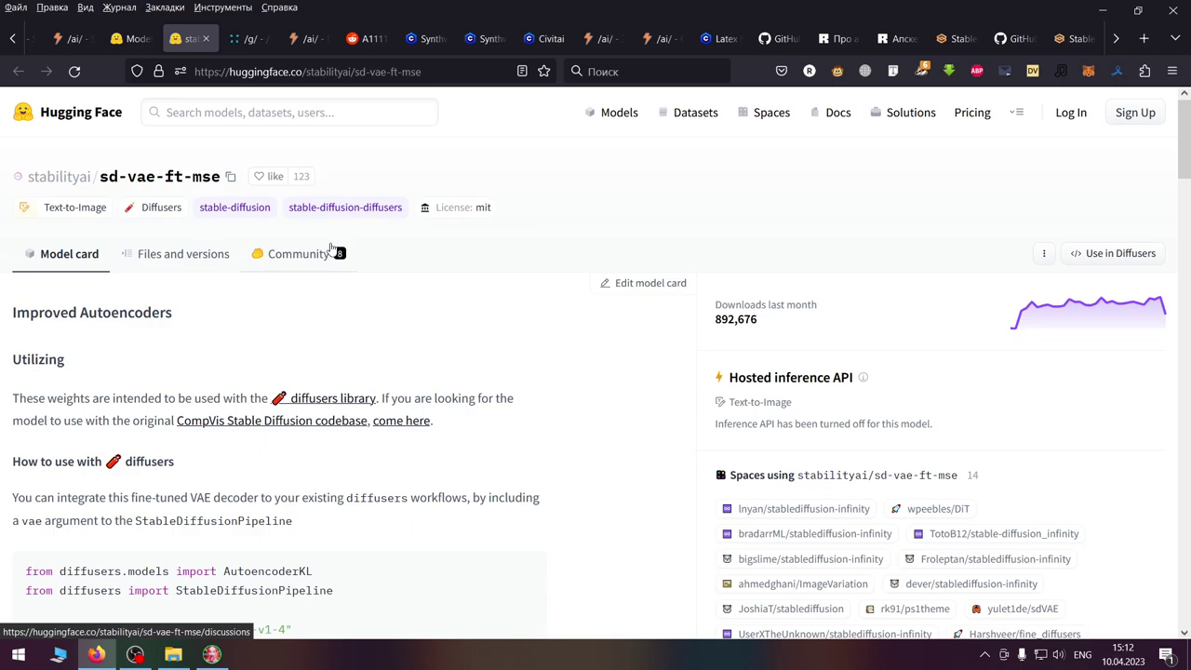
Step: Review the sd-vae-ft-mse model card, including the VAE links in its evaluation tables, and close that page
{"action": "scroll", "coordinate": [261, 313], "scroll_direction": "down", "scroll_amount": 3}
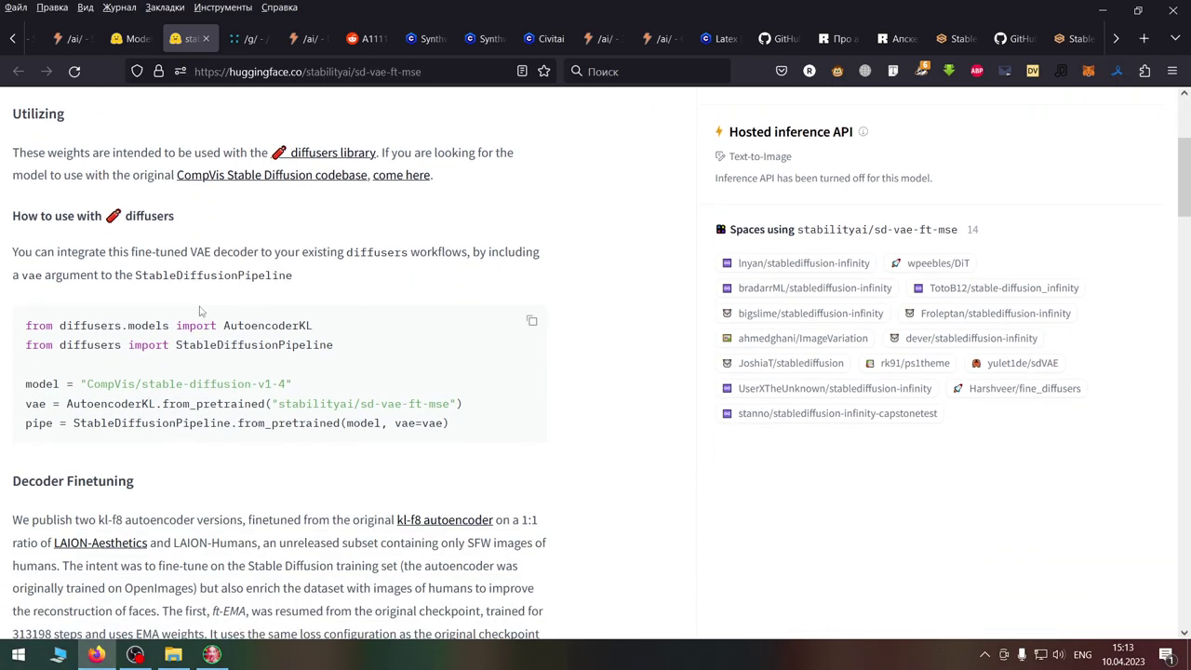
{"action": "scroll", "coordinate": [201, 311], "scroll_direction": "down", "scroll_amount": 10}
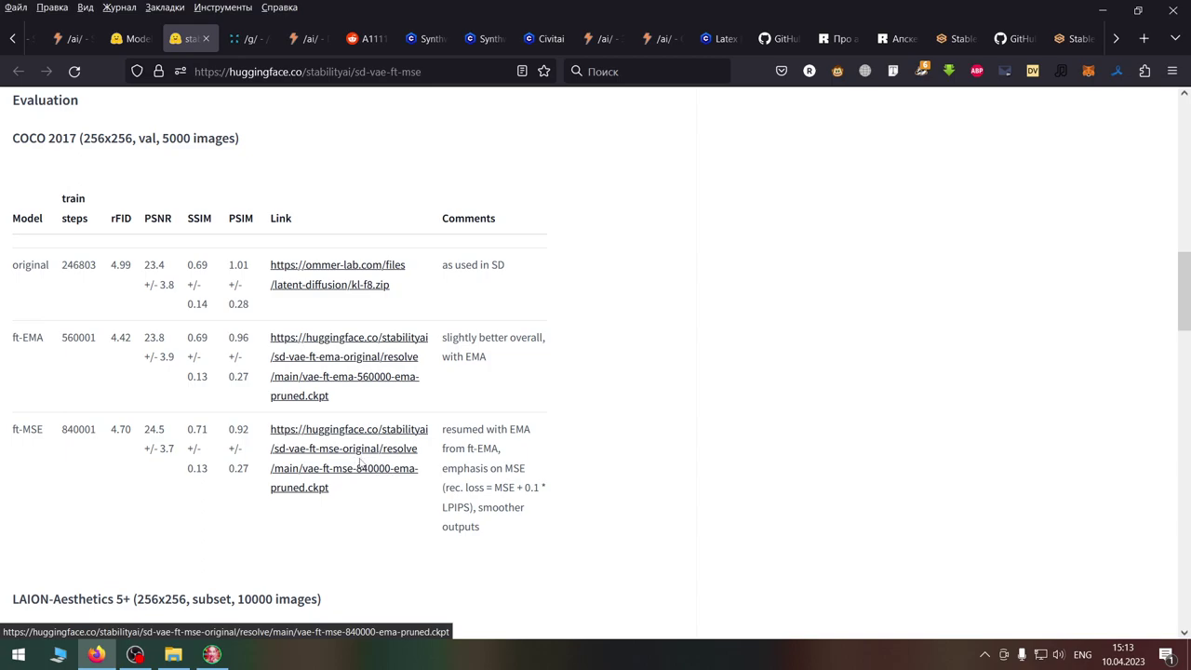
{"action": "scroll", "coordinate": [361, 463], "scroll_direction": "down", "scroll_amount": 5}
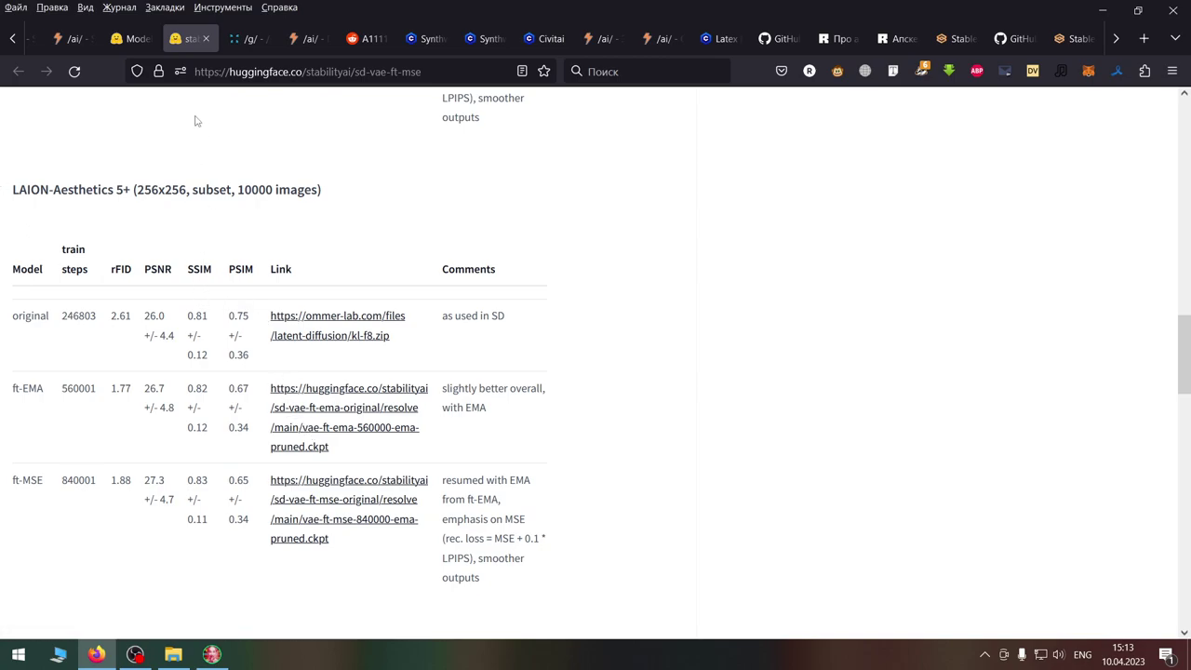
{"action": "left_click", "coordinate": [207, 39]}
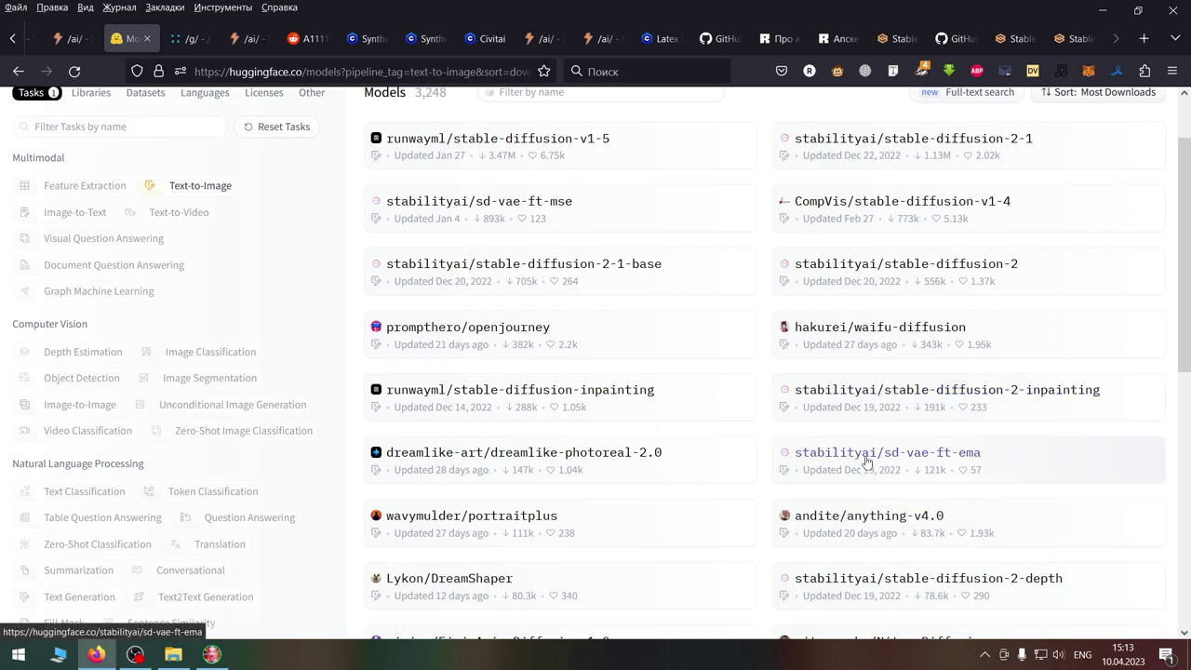
Step: Open hakurei/waifu-diffusion and prompthero/openjourney in separate tabs and switch to the openjourney page
{"action": "middle_click", "coordinate": [875, 330]}
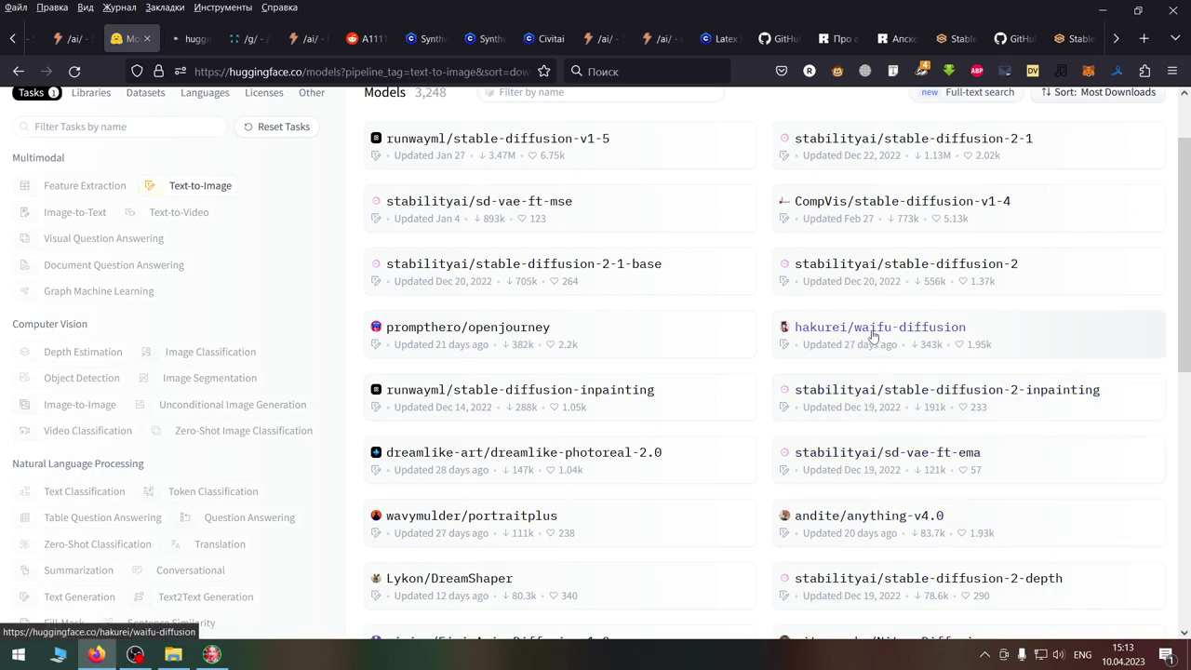
{"action": "middle_click", "coordinate": [503, 325]}
{"action": "left_click", "coordinate": [242, 47]}
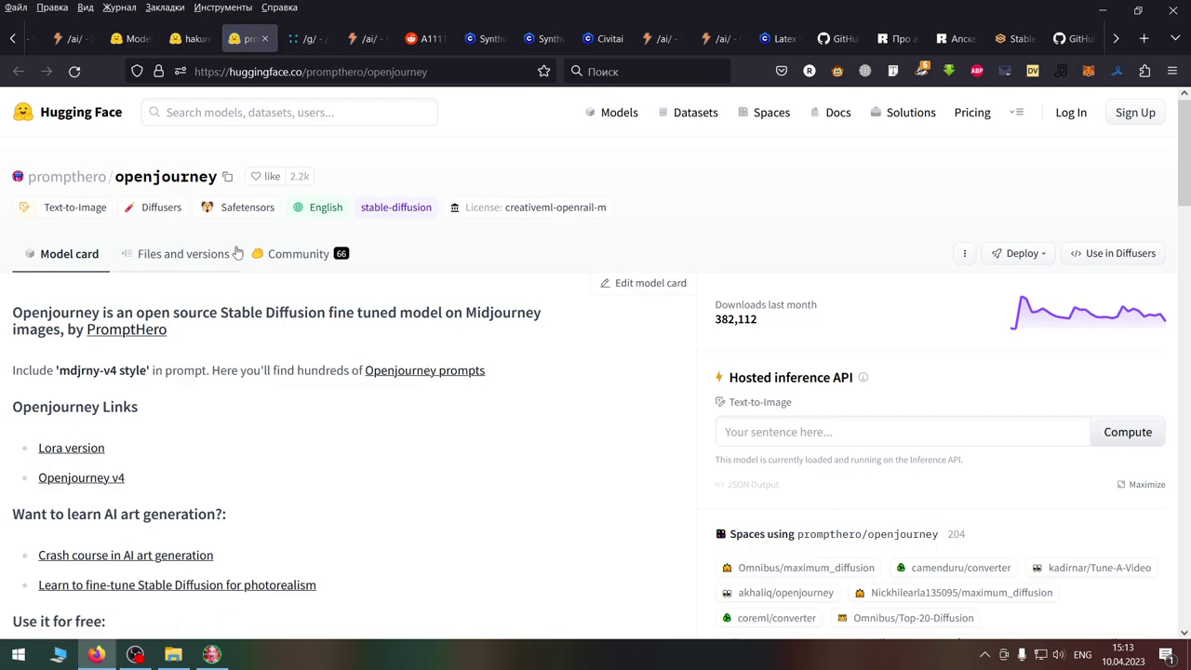
Step: Examine the openjourney model card, including its Stable Diffusion v1.5 comparison images and Diffusers code, and return to its beginning
{"action": "scroll", "coordinate": [281, 345], "scroll_direction": "down", "scroll_amount": 4}
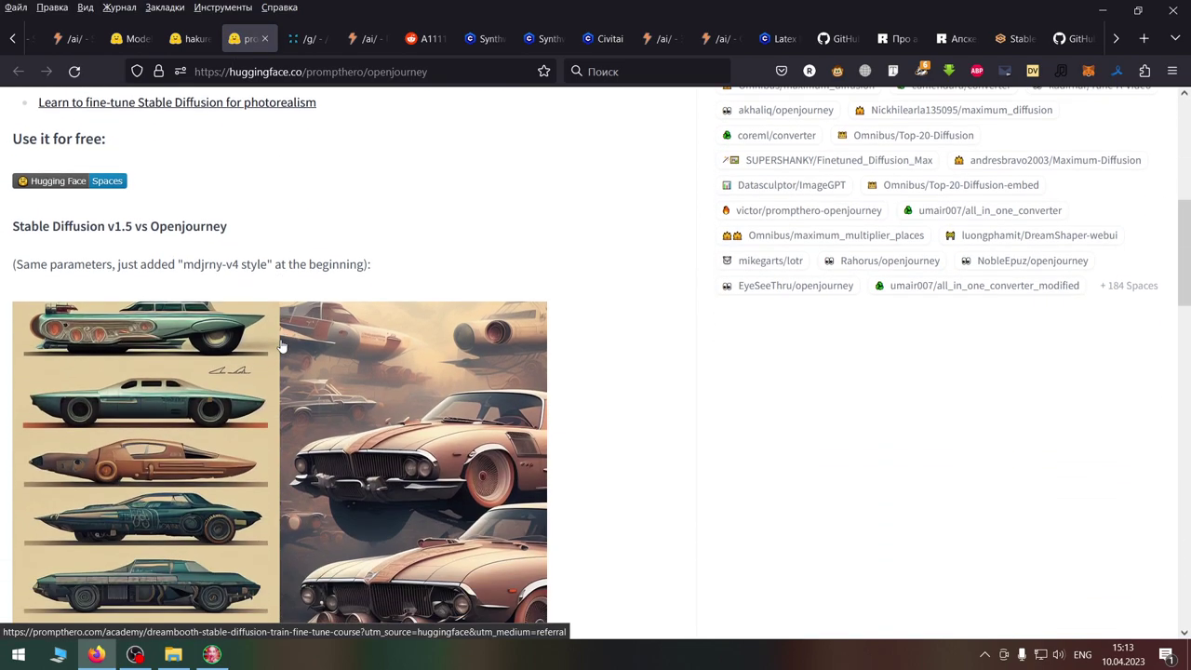
{"action": "scroll", "coordinate": [281, 345], "scroll_direction": "down", "scroll_amount": 3}
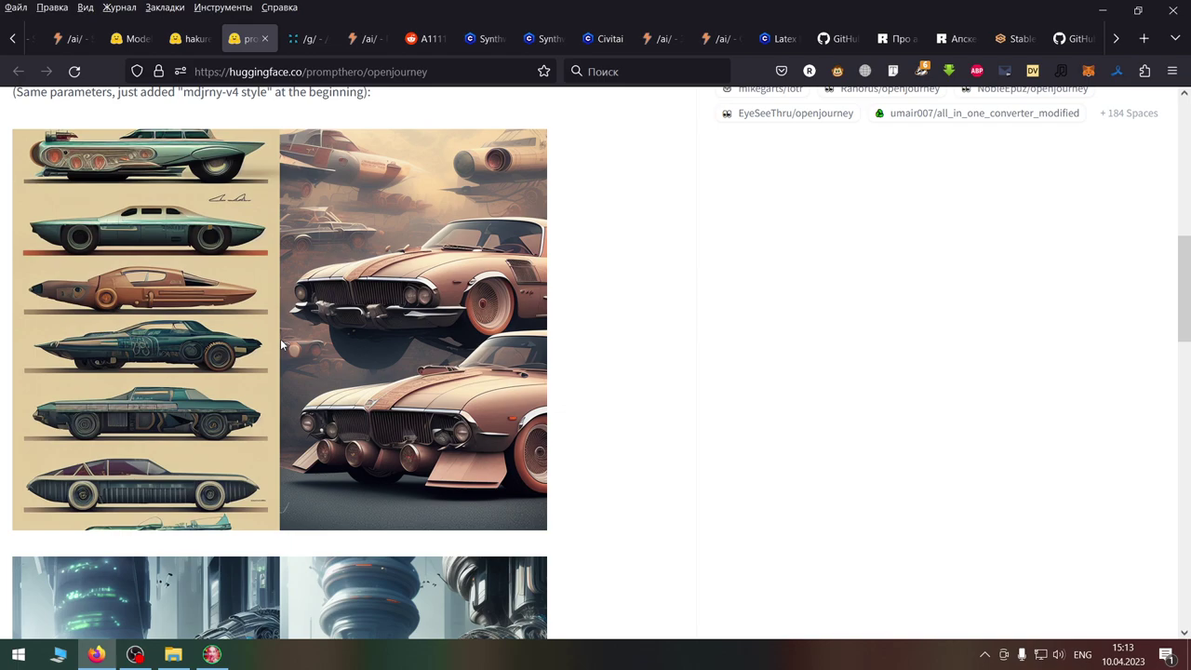
{"action": "scroll", "coordinate": [281, 345], "scroll_direction": "down", "scroll_amount": 4}
{"action": "scroll", "coordinate": [281, 345], "scroll_direction": "down", "scroll_amount": 9}
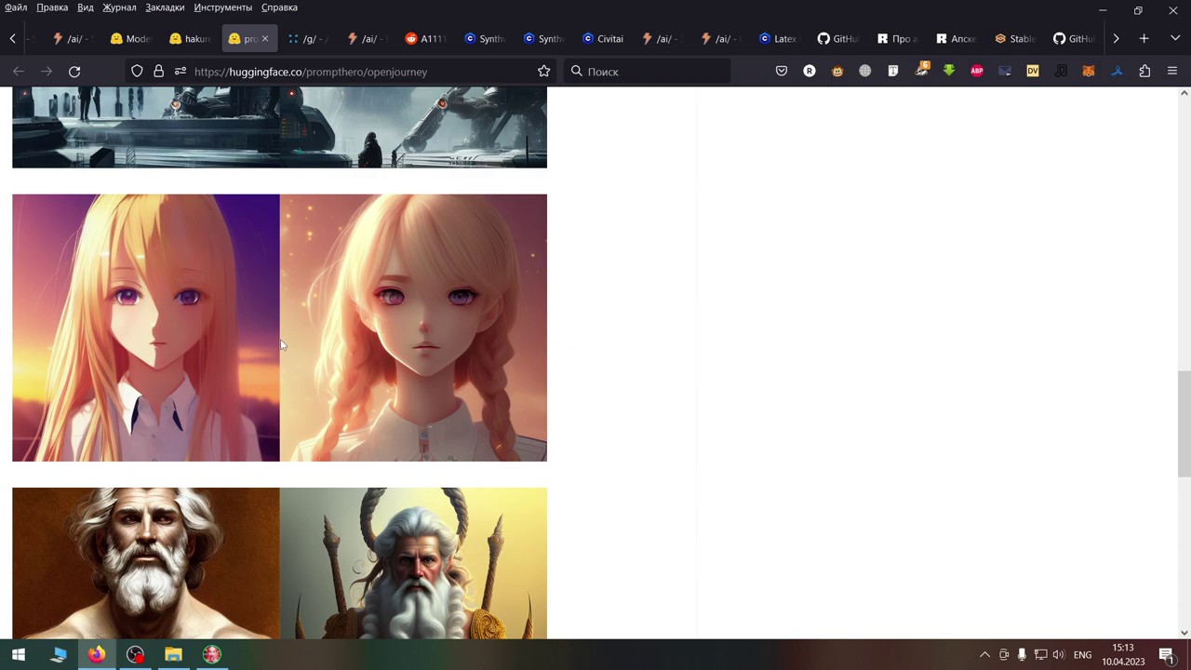
{"action": "scroll", "coordinate": [282, 344], "scroll_direction": "down", "scroll_amount": 7}
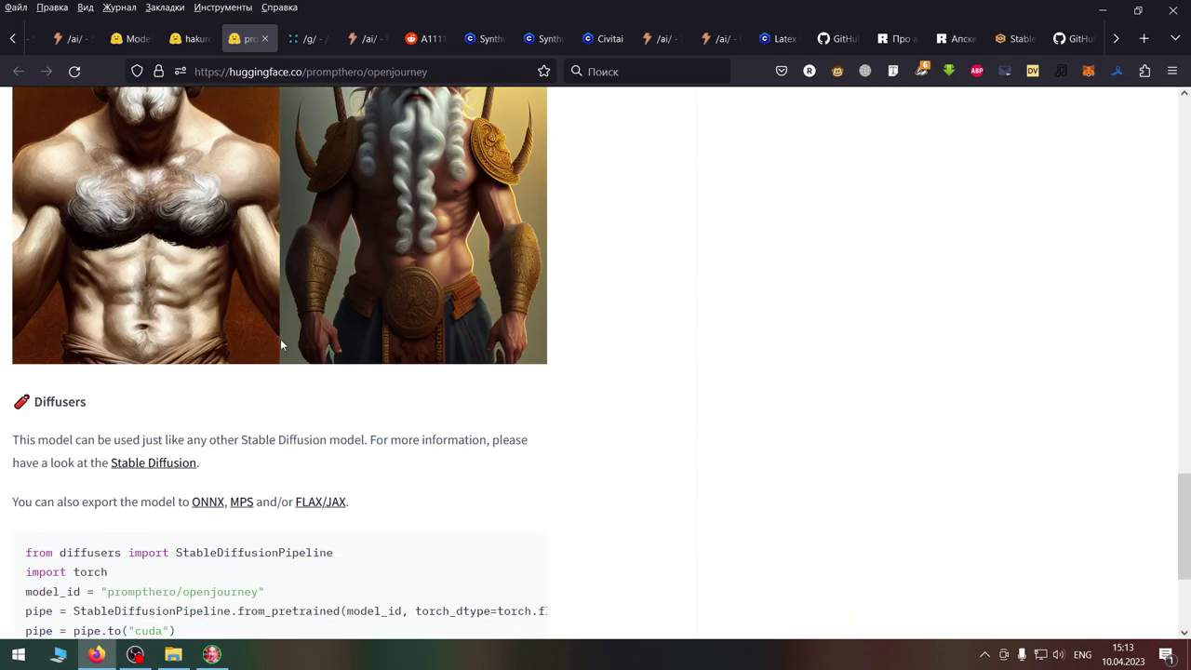
{"action": "scroll", "coordinate": [281, 345], "scroll_direction": "down", "scroll_amount": 4}
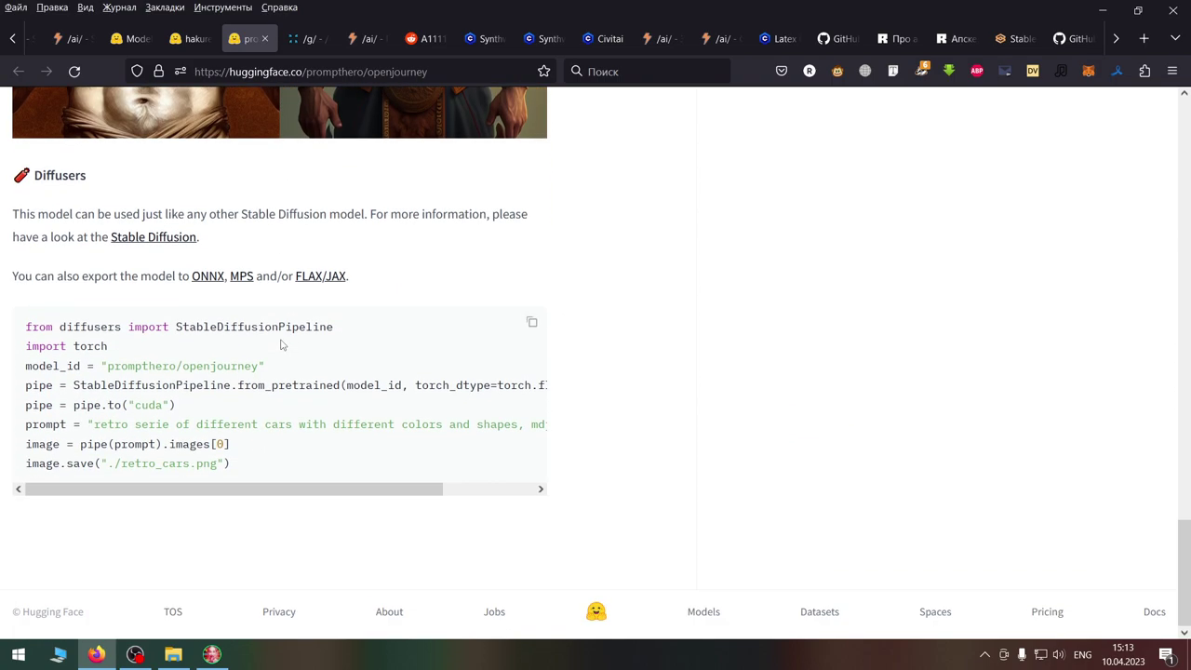
{"action": "scroll", "coordinate": [282, 345], "scroll_direction": "up", "scroll_amount": 20}
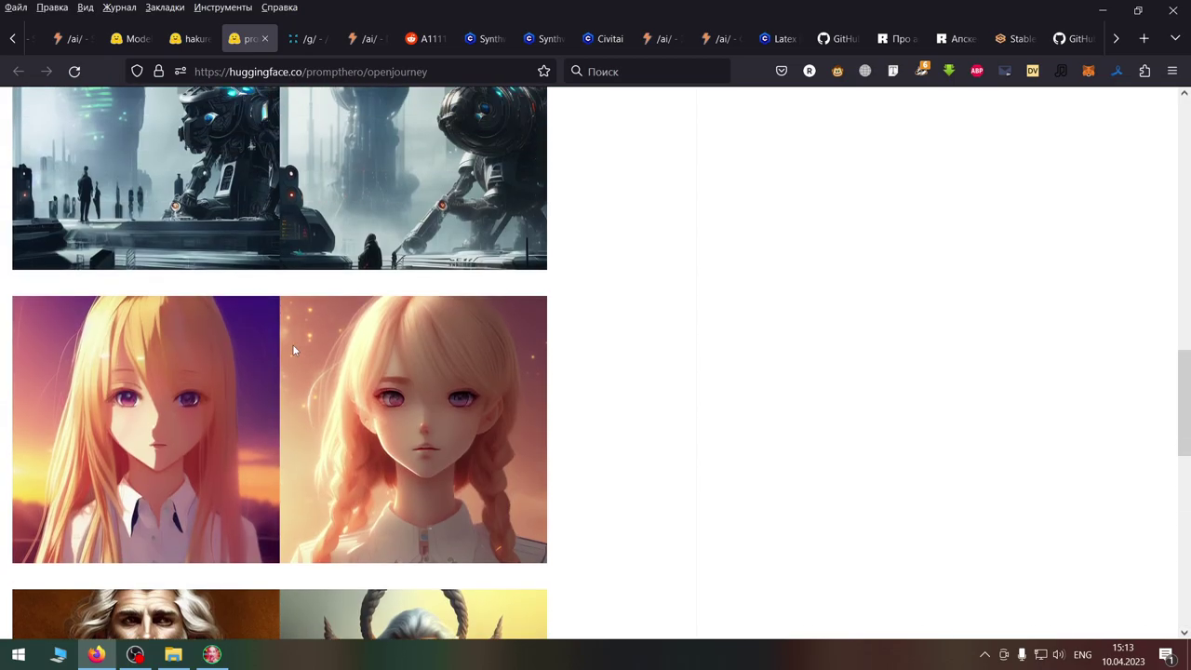
{"action": "scroll", "coordinate": [293, 350], "scroll_direction": "up", "scroll_amount": 6}
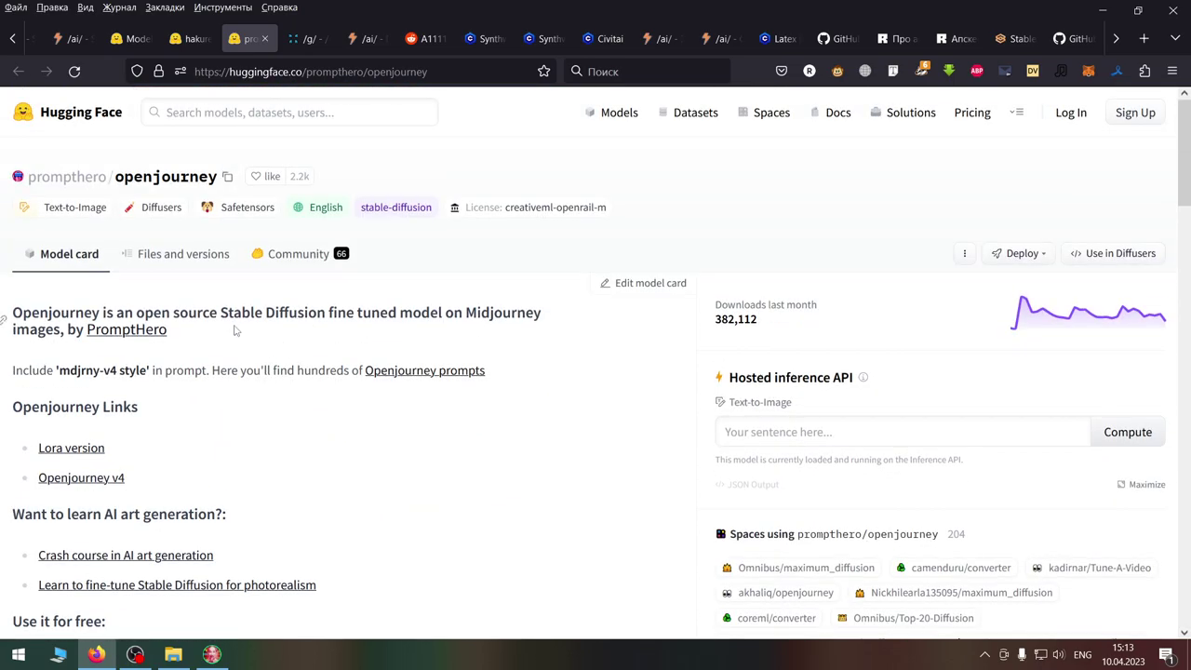
Step: Download mdjrny-v4.safetensors from the openjourney repository's file list and close that model's page
{"action": "left_click", "coordinate": [192, 254]}
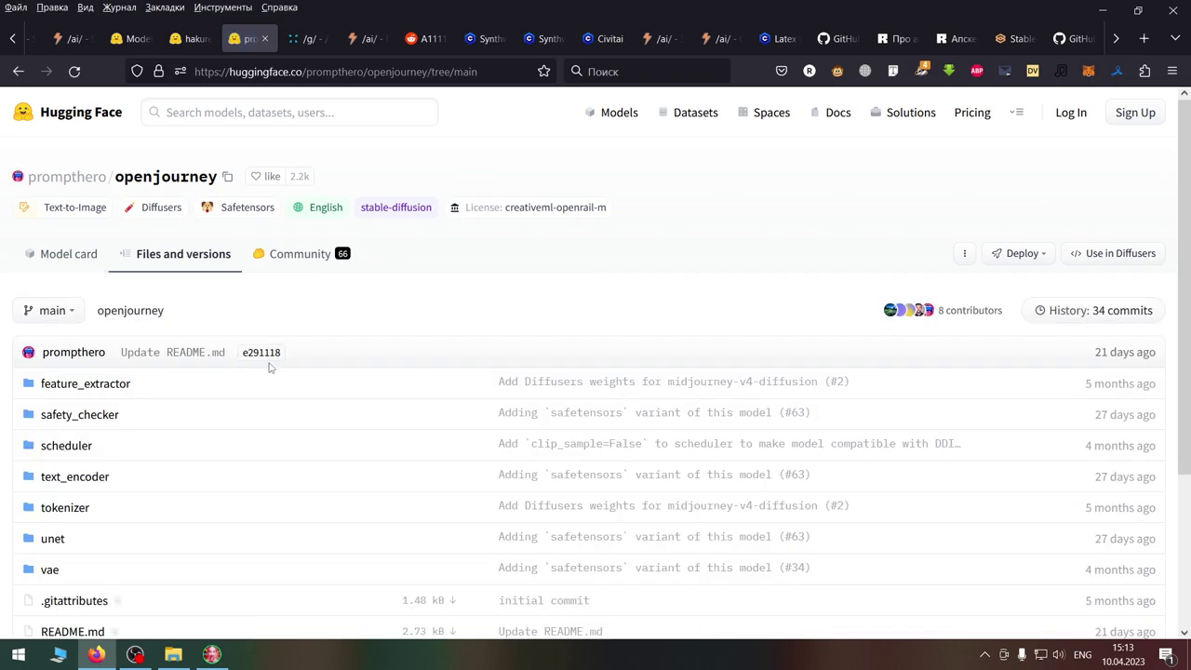
{"action": "scroll", "coordinate": [269, 367], "scroll_direction": "down", "scroll_amount": 3}
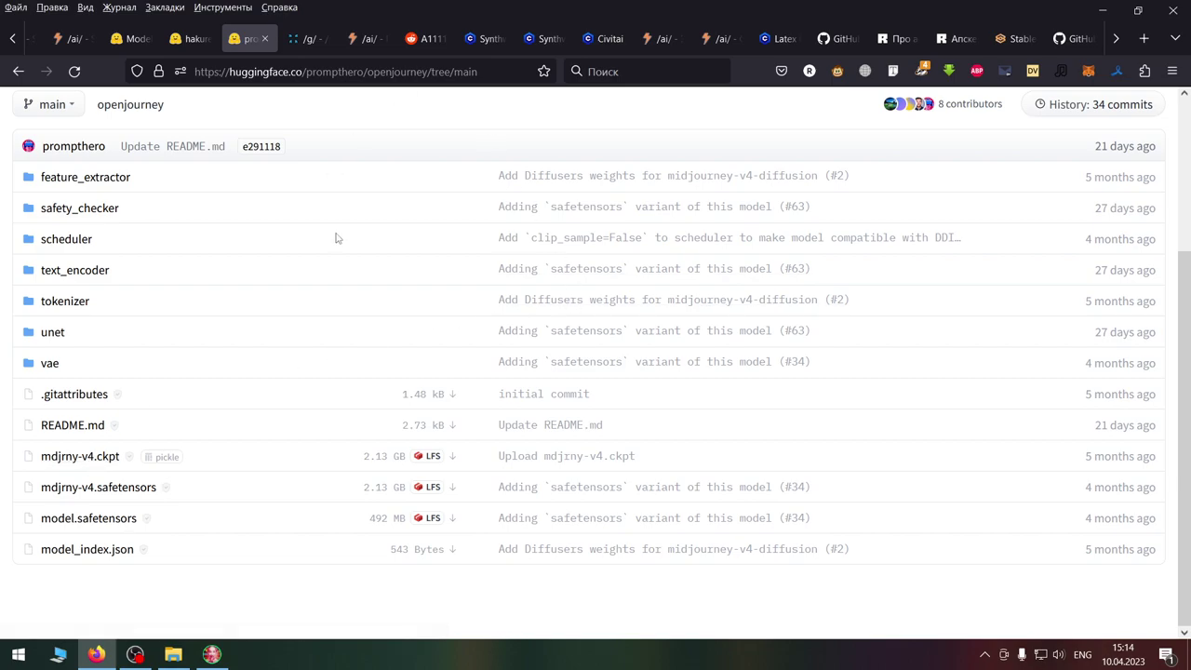
{"action": "left_click", "coordinate": [110, 494]}
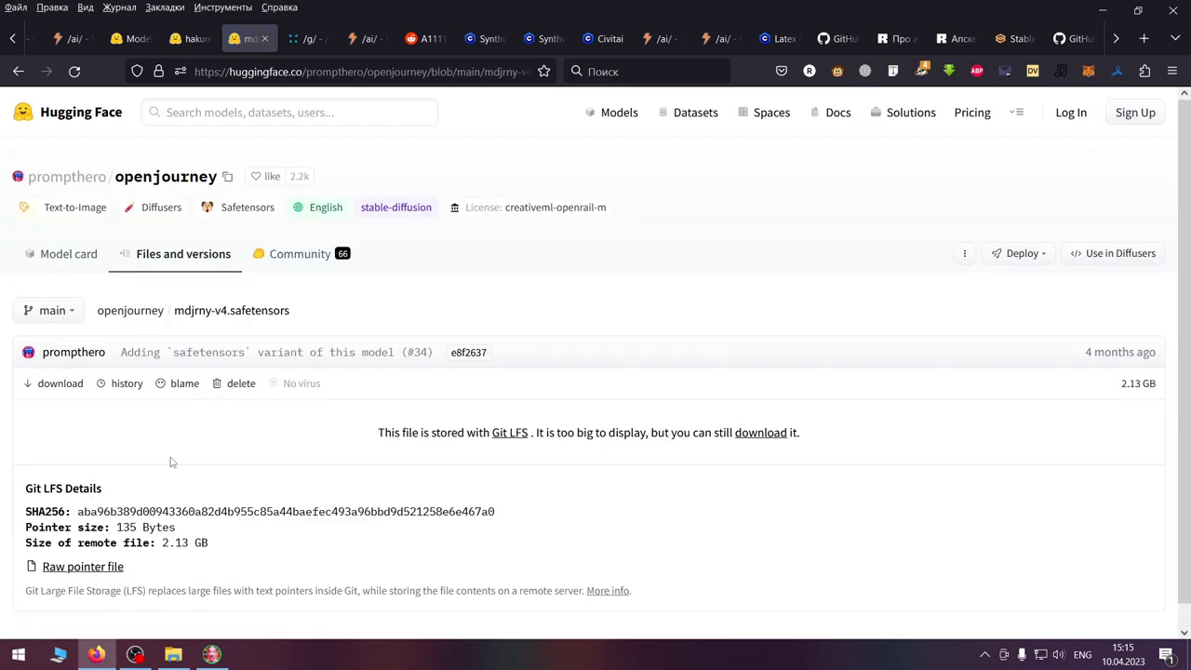
{"action": "left_click", "coordinate": [59, 385]}
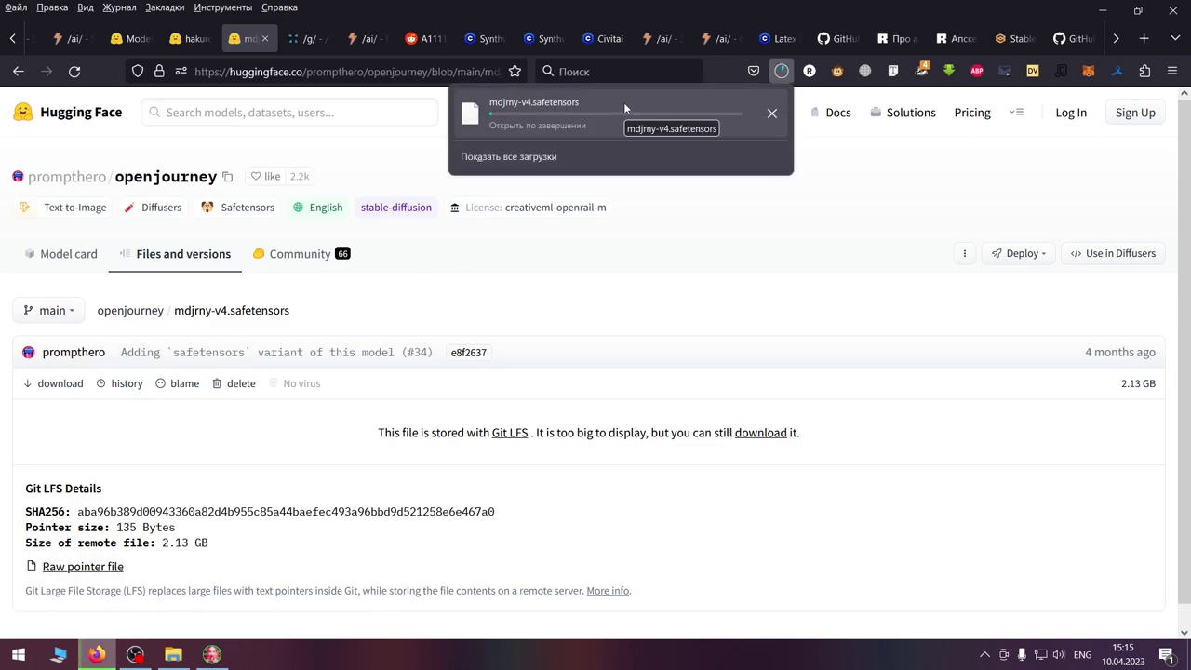
{"action": "left_click", "coordinate": [721, 67]}
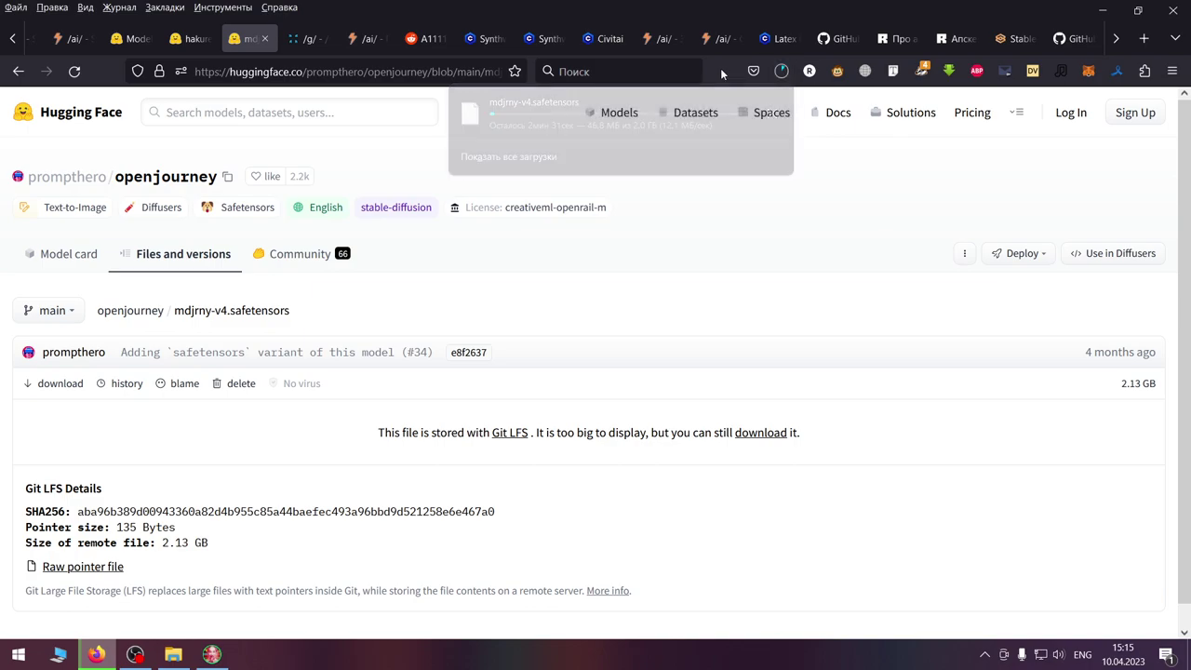
{"action": "left_click", "coordinate": [265, 39]}
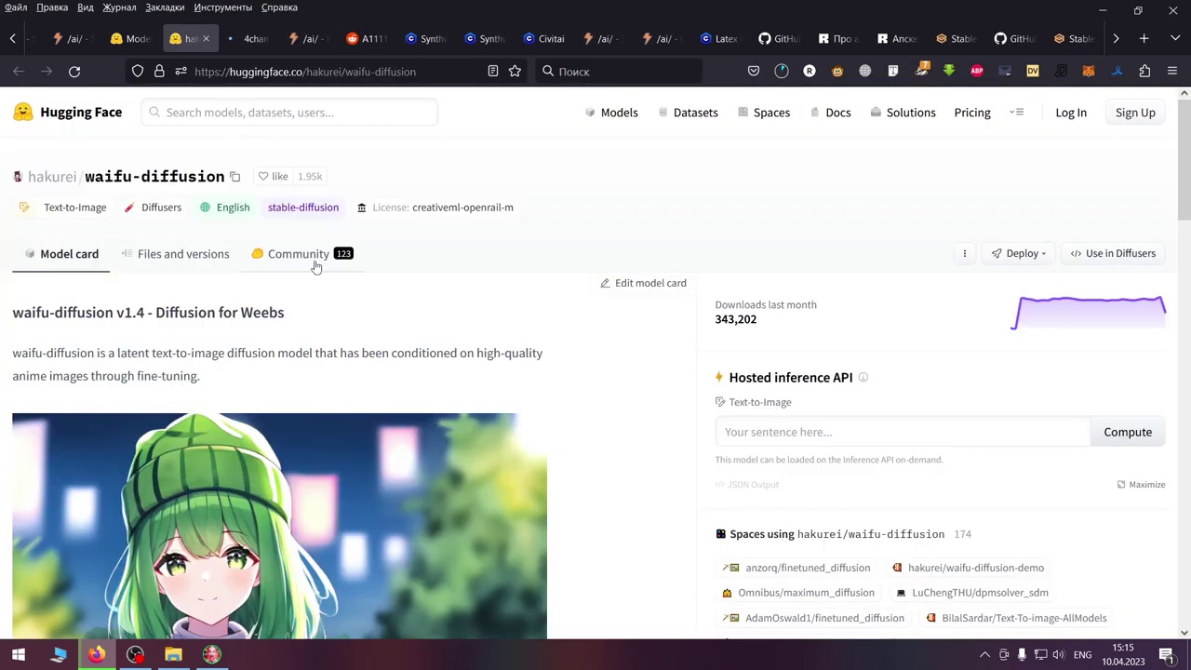
Step: Examine the waifu-diffusion model card, including its sample image, license terms, downstream uses and example code
{"action": "scroll", "coordinate": [314, 266], "scroll_direction": "down", "scroll_amount": 6}
{"action": "scroll", "coordinate": [333, 294], "scroll_direction": "down", "scroll_amount": 3}
{"action": "scroll", "coordinate": [329, 292], "scroll_direction": "down", "scroll_amount": 4}
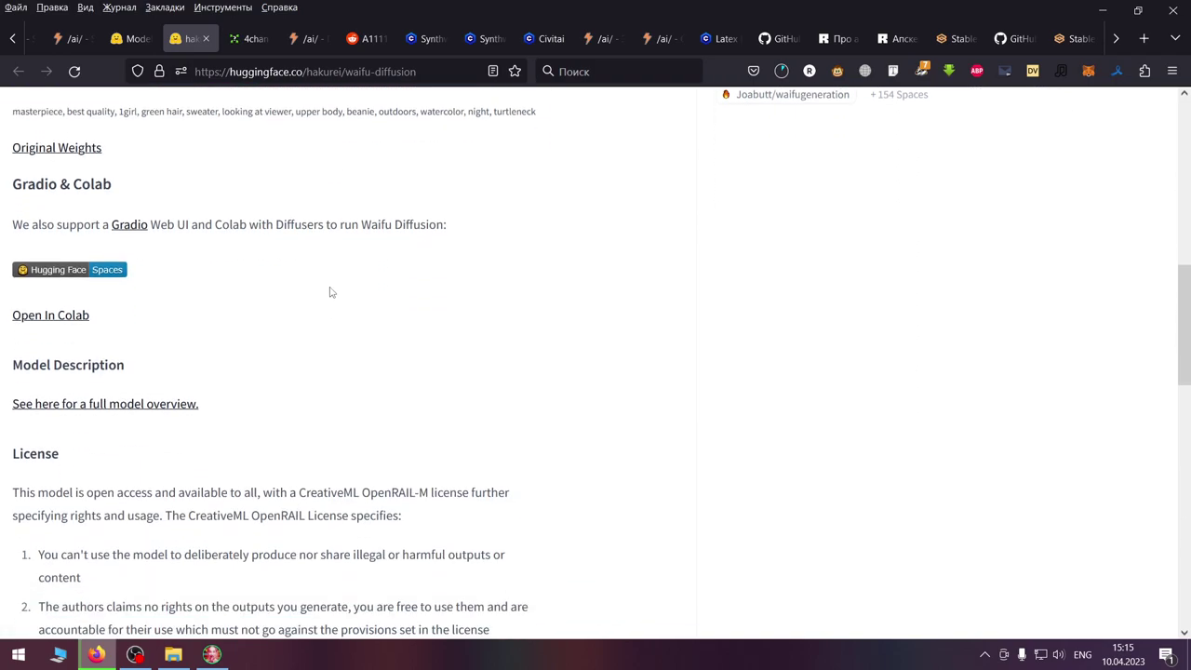
{"action": "scroll", "coordinate": [327, 292], "scroll_direction": "up", "scroll_amount": 6}
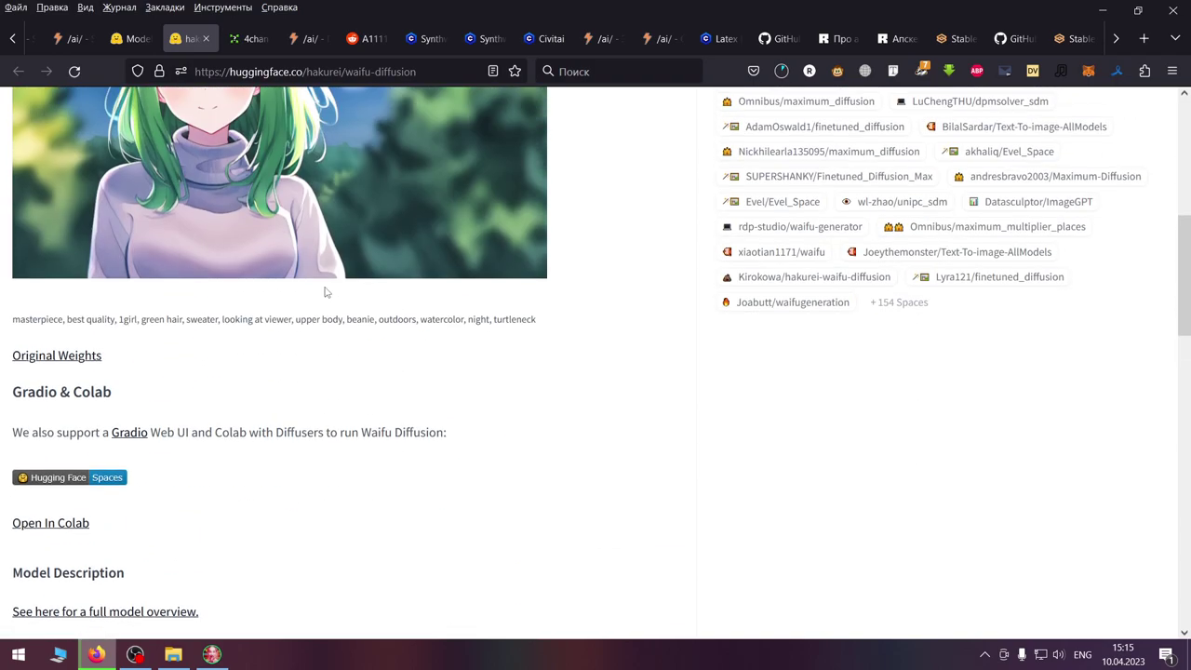
{"action": "scroll", "coordinate": [325, 291], "scroll_direction": "up", "scroll_amount": 8}
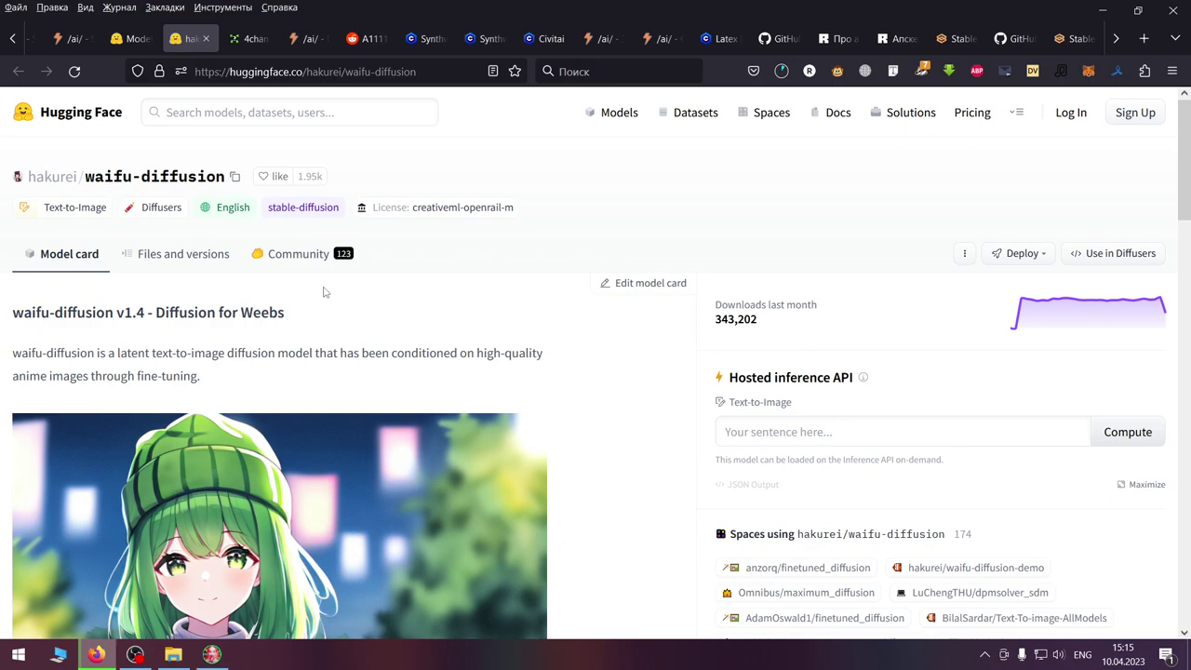
{"action": "scroll", "coordinate": [324, 292], "scroll_direction": "down", "scroll_amount": 10}
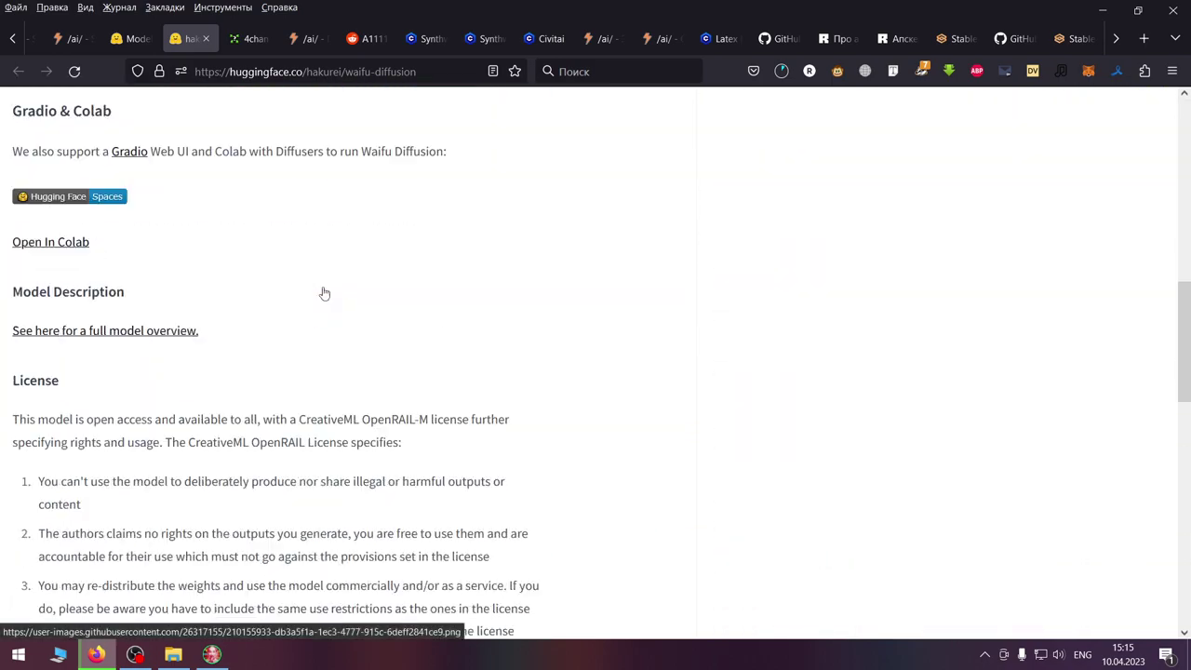
{"action": "scroll", "coordinate": [324, 290], "scroll_direction": "down", "scroll_amount": 10}
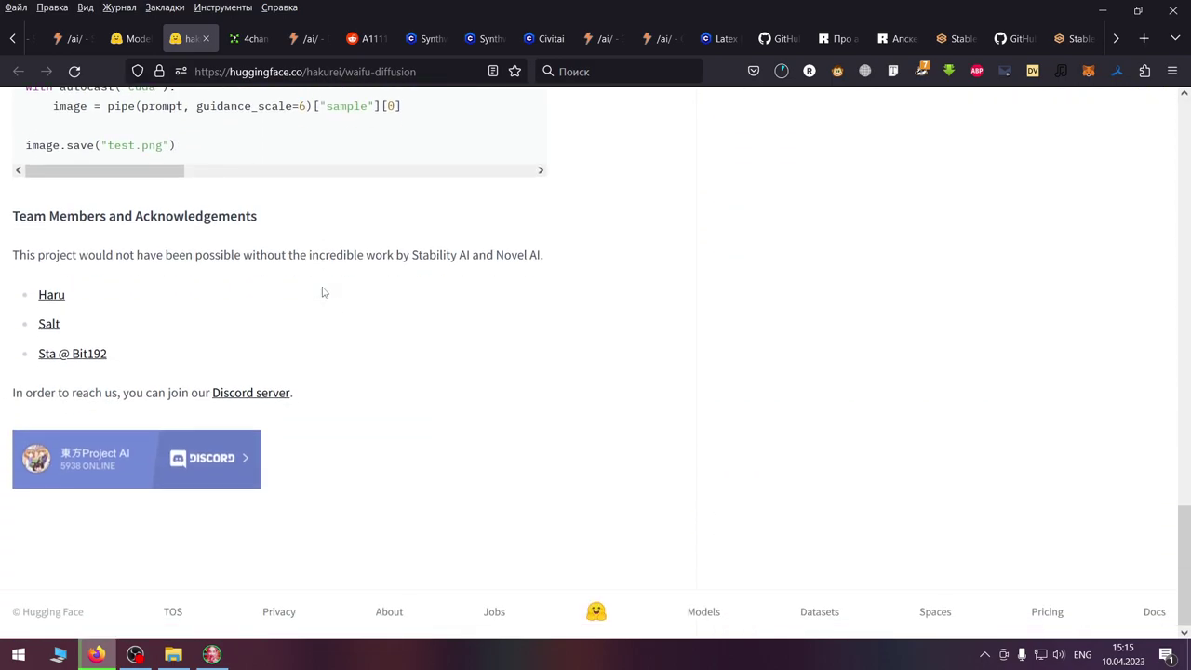
{"action": "scroll", "coordinate": [322, 290], "scroll_direction": "up", "scroll_amount": 8}
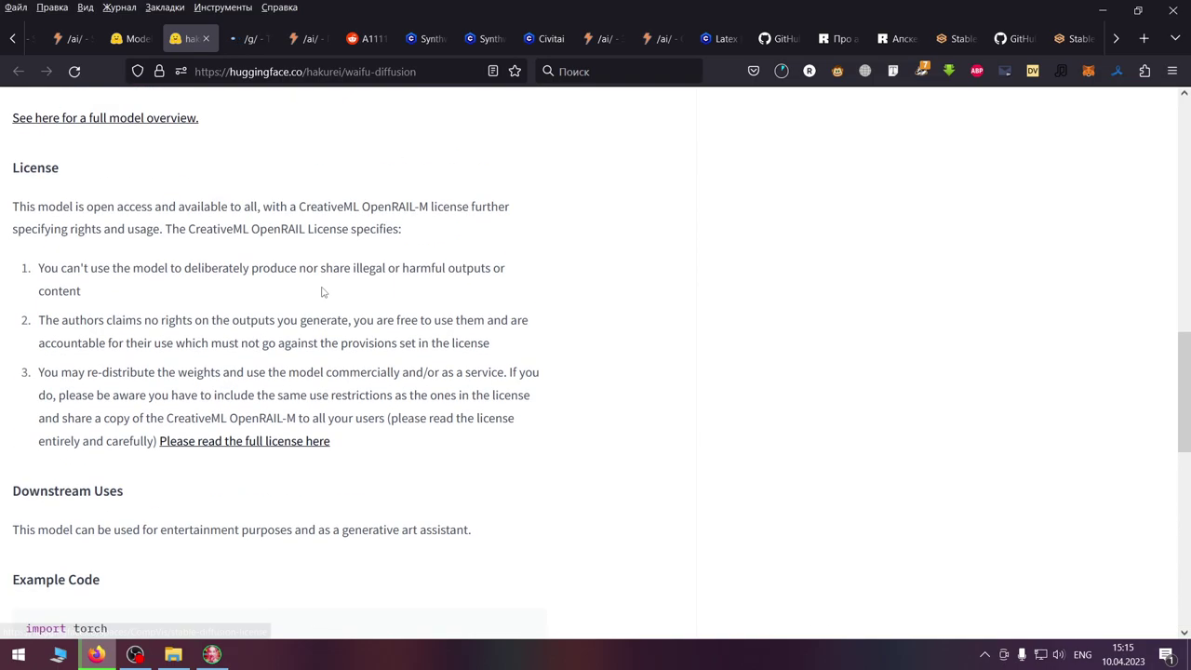
{"action": "scroll", "coordinate": [319, 292], "scroll_direction": "down", "scroll_amount": 3}
{"action": "scroll", "coordinate": [248, 287], "scroll_direction": "up", "scroll_amount": 2}
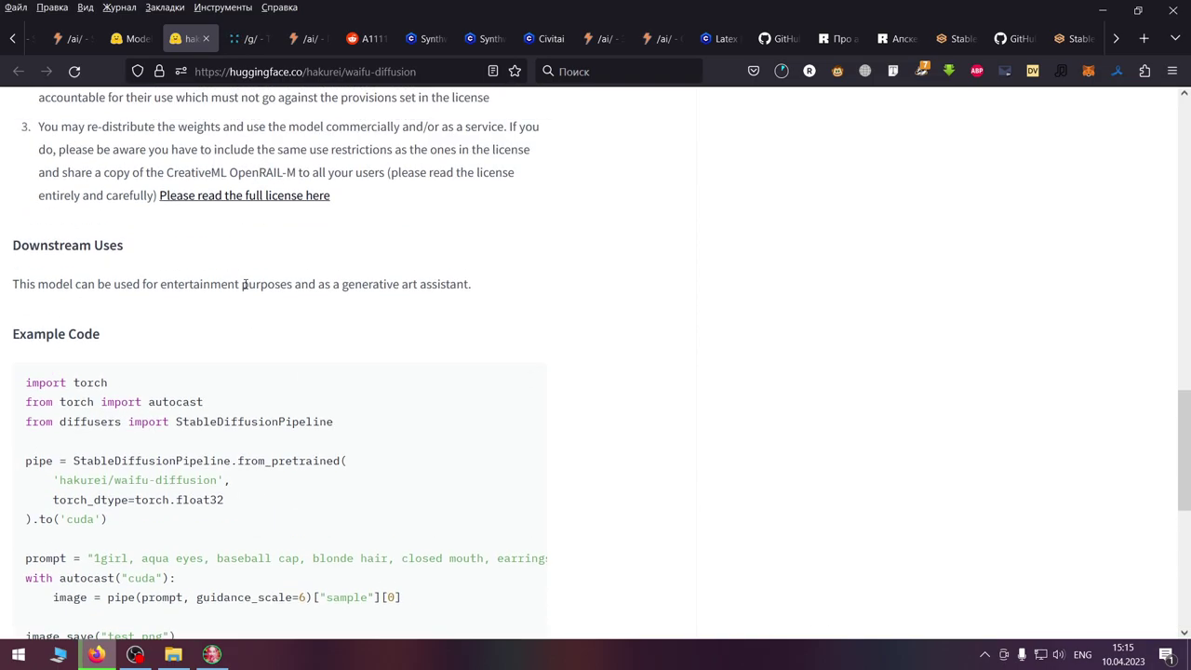
{"action": "scroll", "coordinate": [245, 286], "scroll_direction": "up", "scroll_amount": 5}
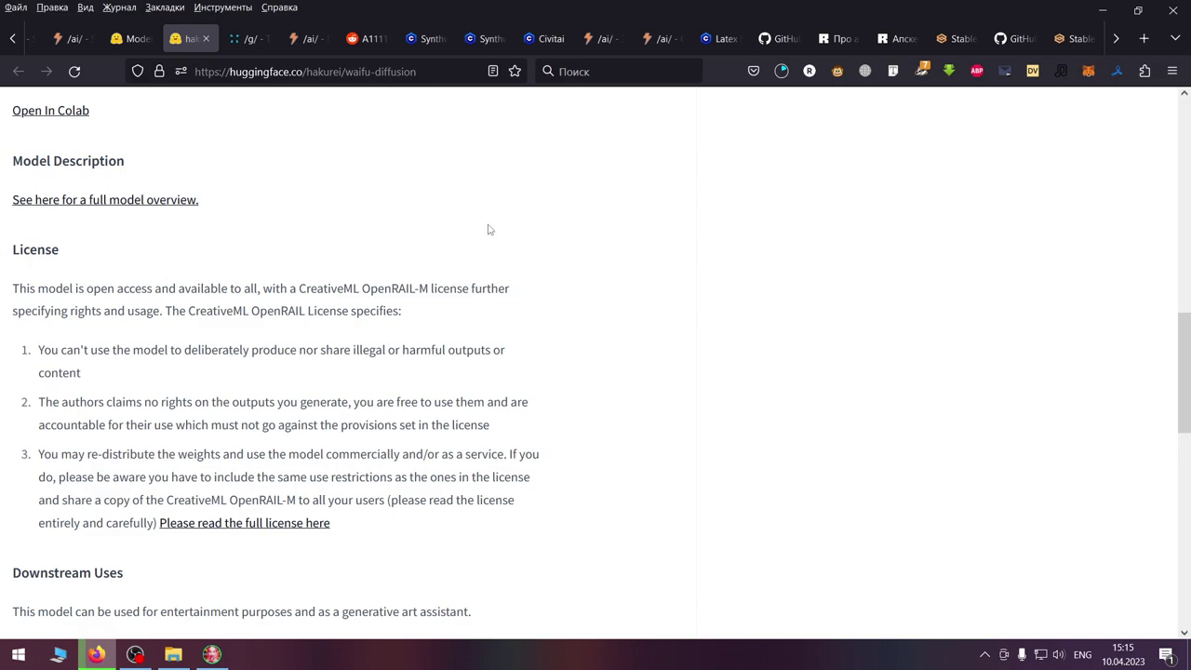
Step: Switch to the Civitai page and look through its full row of model categories, returning to the first ones
{"action": "left_click", "coordinate": [545, 40]}
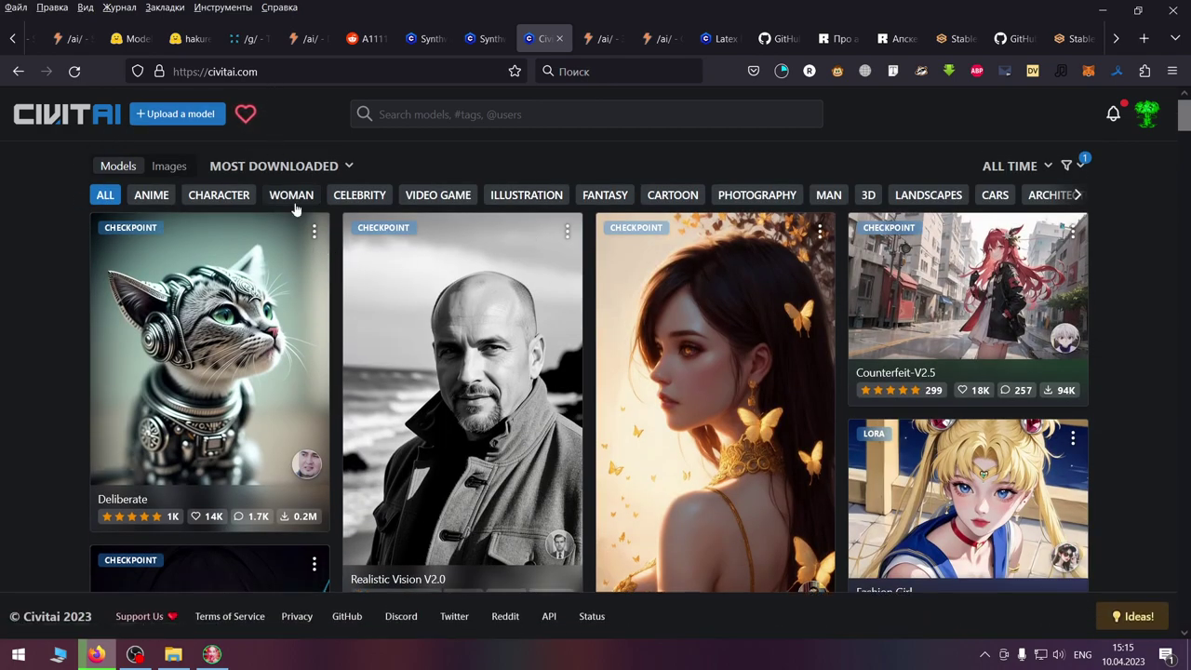
{"action": "left_click", "coordinate": [1075, 170]}
{"action": "left_click", "coordinate": [930, 165]}
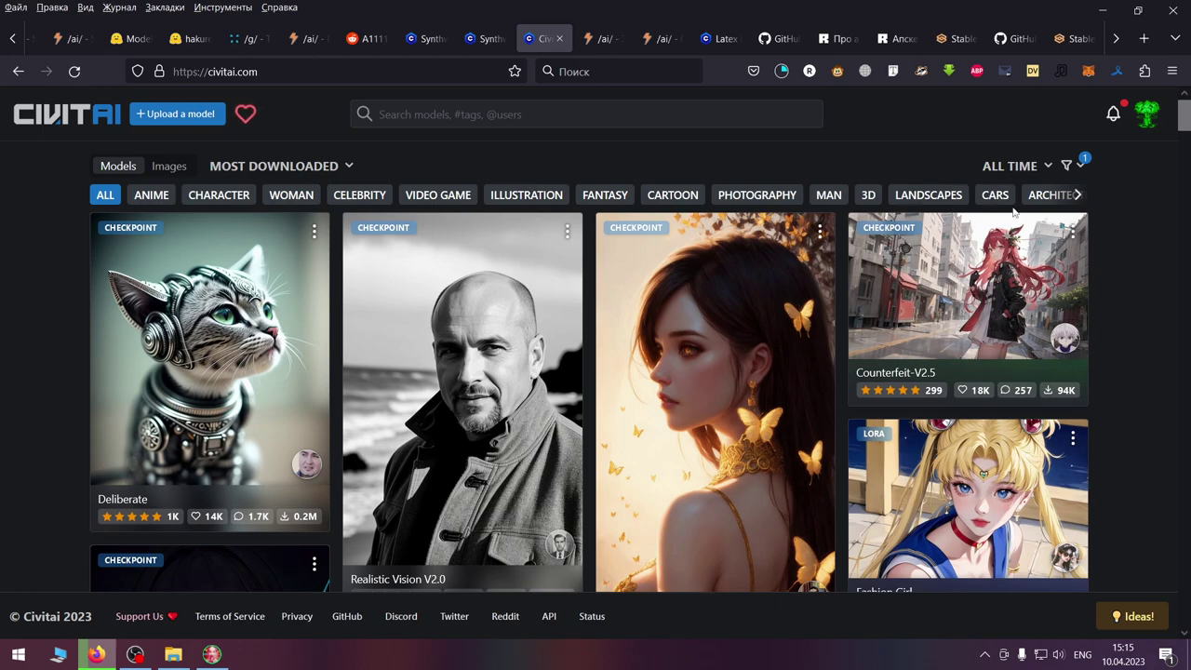
{"action": "left_click", "coordinate": [1080, 196]}
{"action": "left_click", "coordinate": [1080, 197]}
{"action": "left_click", "coordinate": [1079, 196]}
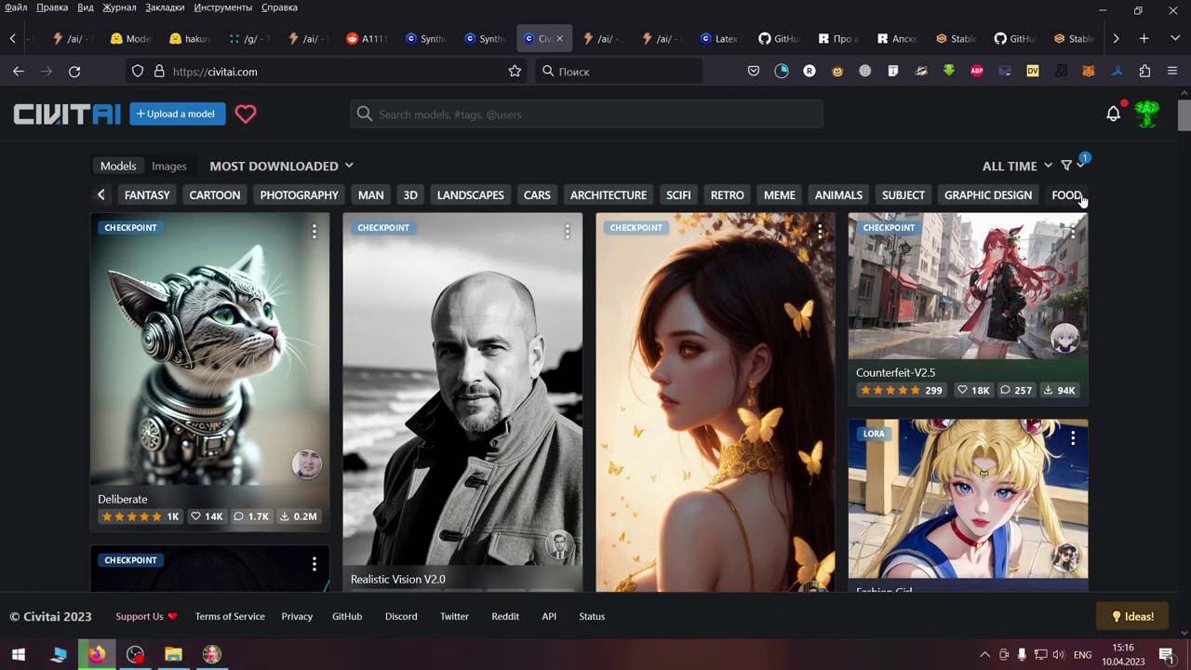
{"action": "left_click", "coordinate": [102, 196]}
{"action": "left_click", "coordinate": [103, 197]}
{"action": "left_click", "coordinate": [103, 196]}
{"action": "left_click", "coordinate": [102, 197]}
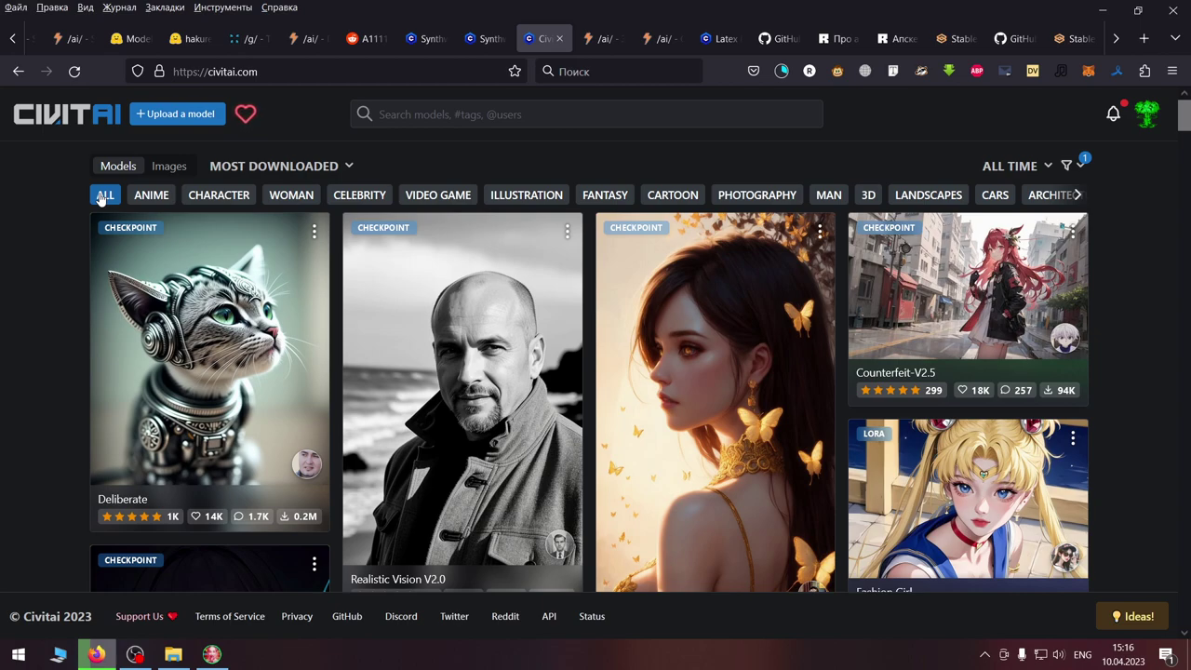
Step: Browse Civitai's most downloaded models of all model types and return to the beginning of the gallery
{"action": "scroll", "coordinate": [254, 298], "scroll_direction": "down", "scroll_amount": 5}
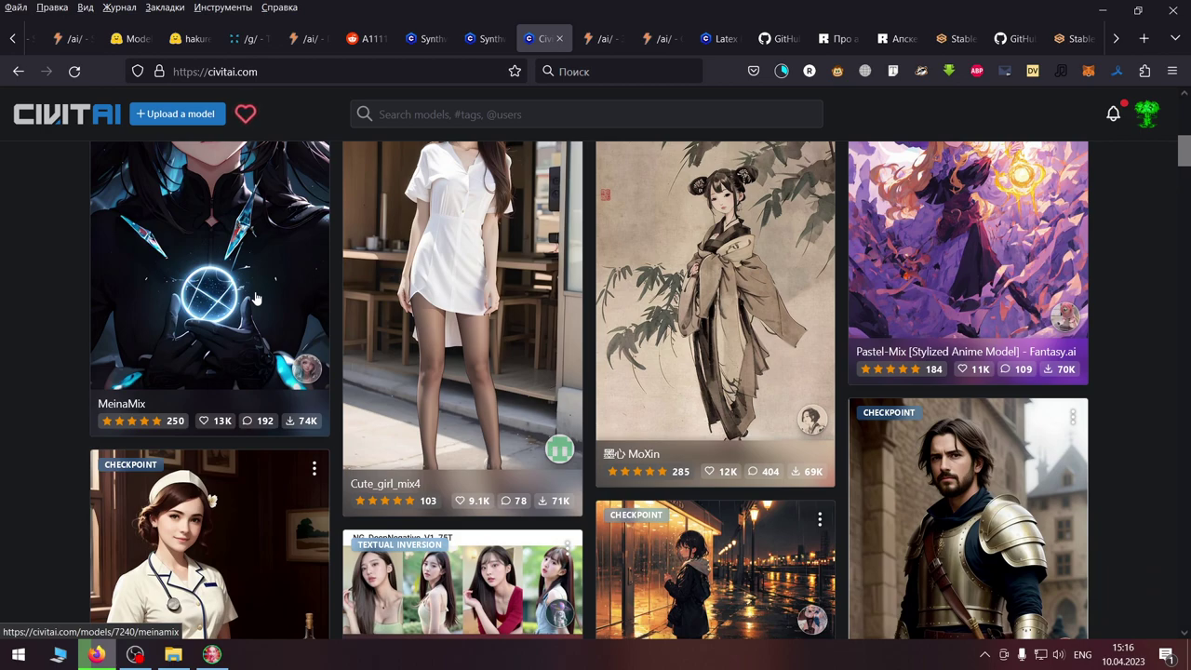
{"action": "scroll", "coordinate": [397, 328], "scroll_direction": "down", "scroll_amount": 2}
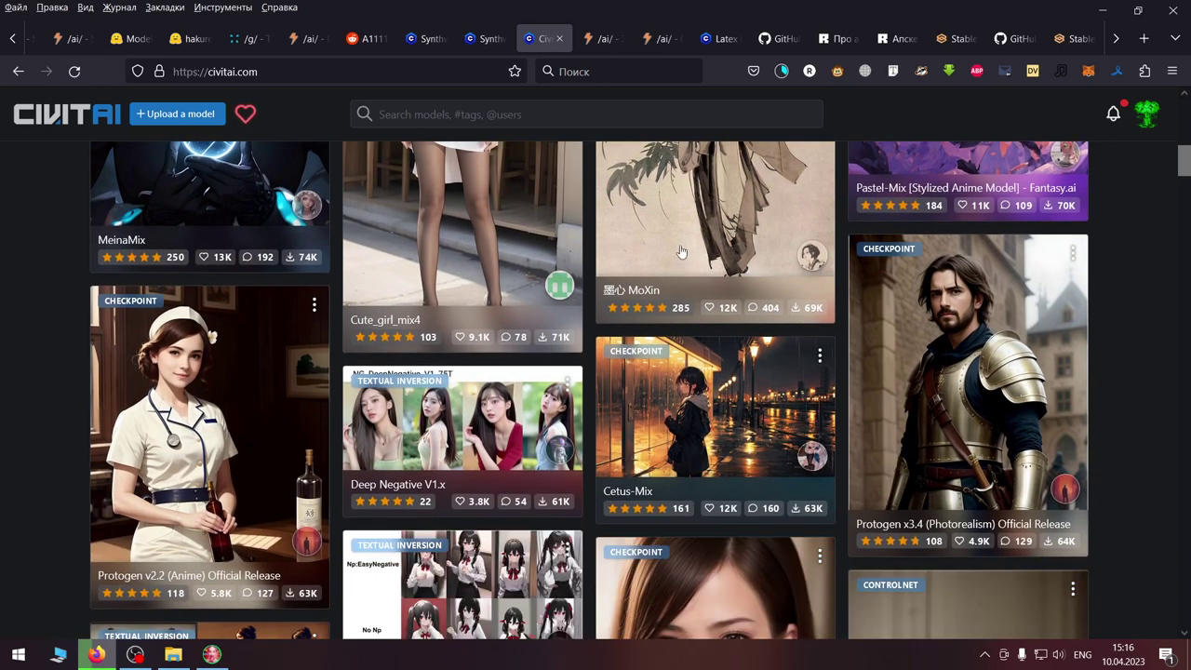
{"action": "scroll", "coordinate": [680, 251], "scroll_direction": "down", "scroll_amount": 2}
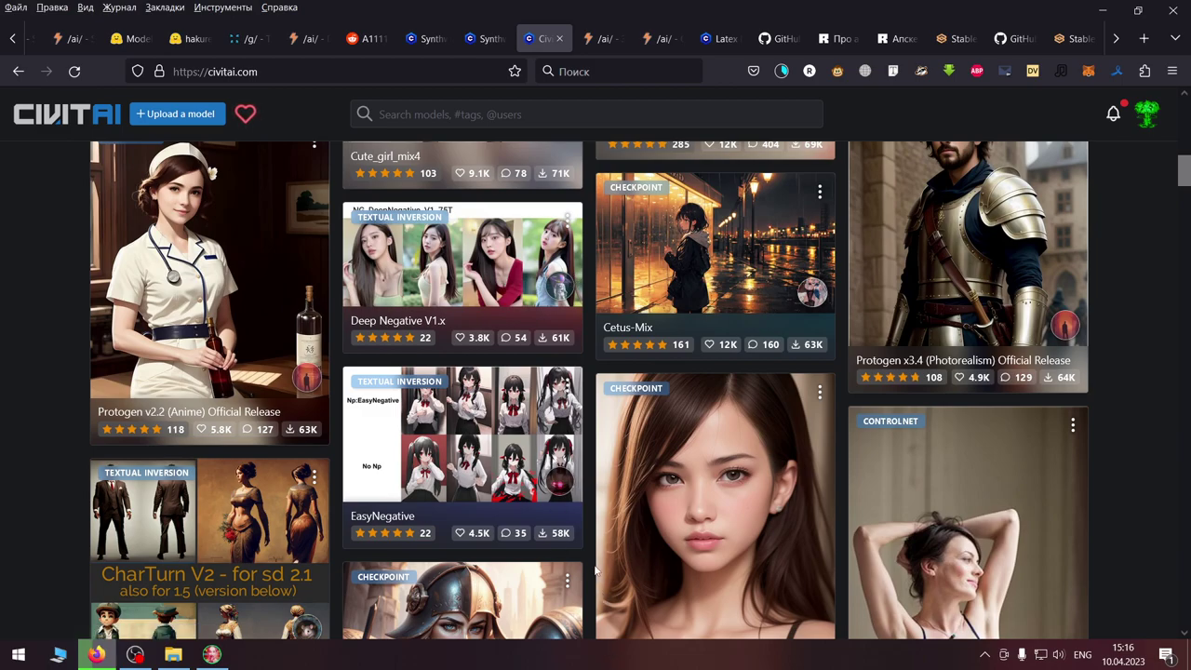
{"action": "scroll", "coordinate": [595, 572], "scroll_direction": "down", "scroll_amount": 3}
{"action": "scroll", "coordinate": [592, 575], "scroll_direction": "up", "scroll_amount": 10}
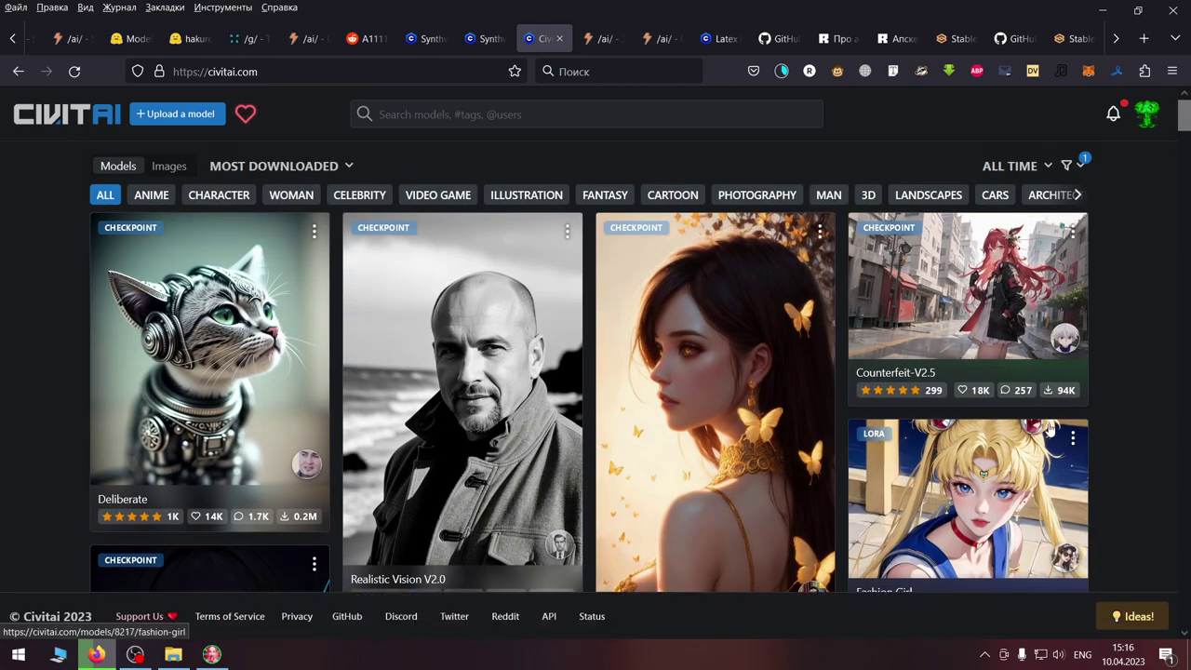
Step: Filter the Civitai models by Checkpoint, previewing the Trained and Merge checkpoint types before restoring All
{"action": "left_click", "coordinate": [1070, 168]}
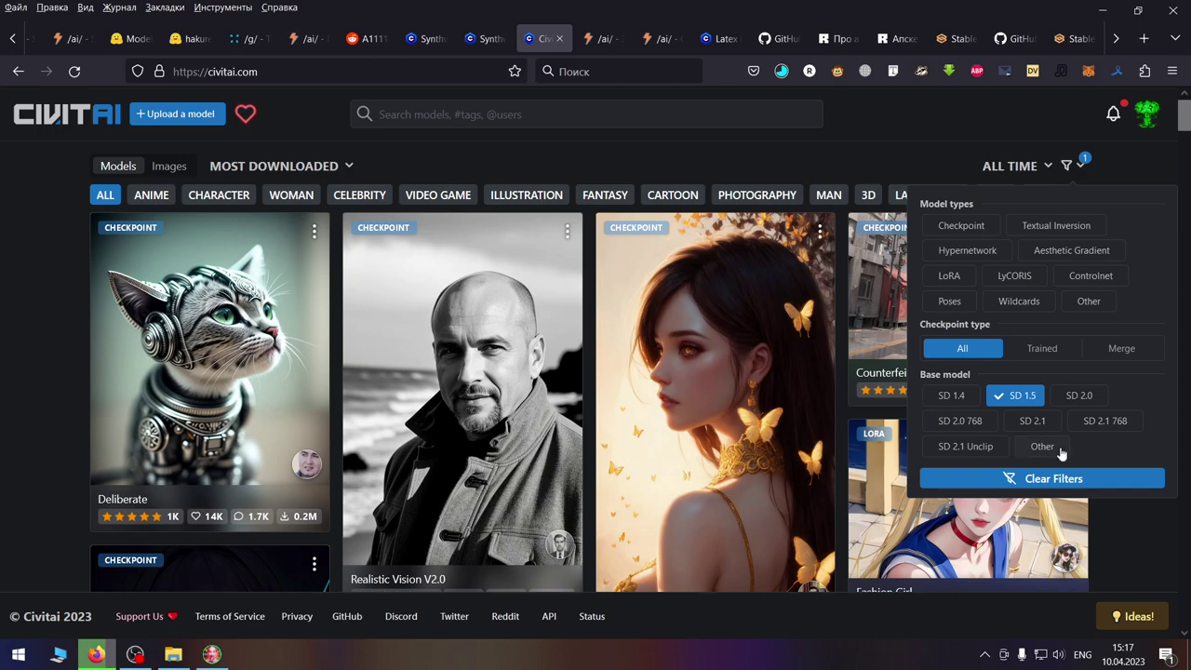
{"action": "left_click", "coordinate": [980, 231]}
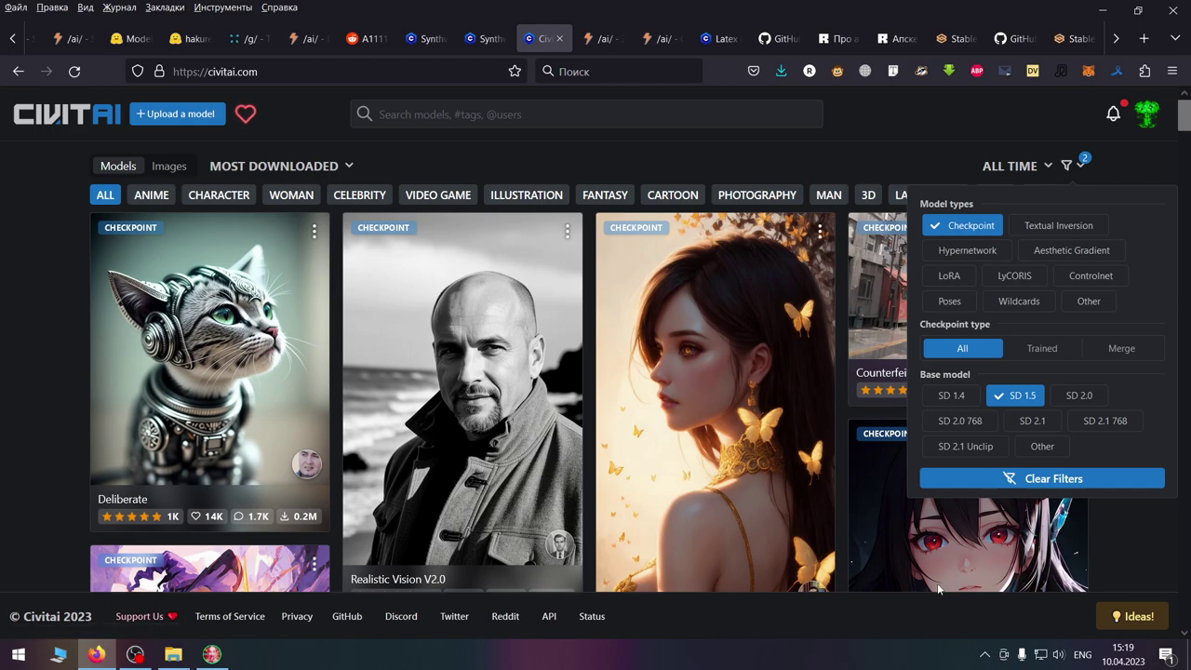
{"action": "left_click", "coordinate": [1043, 348]}
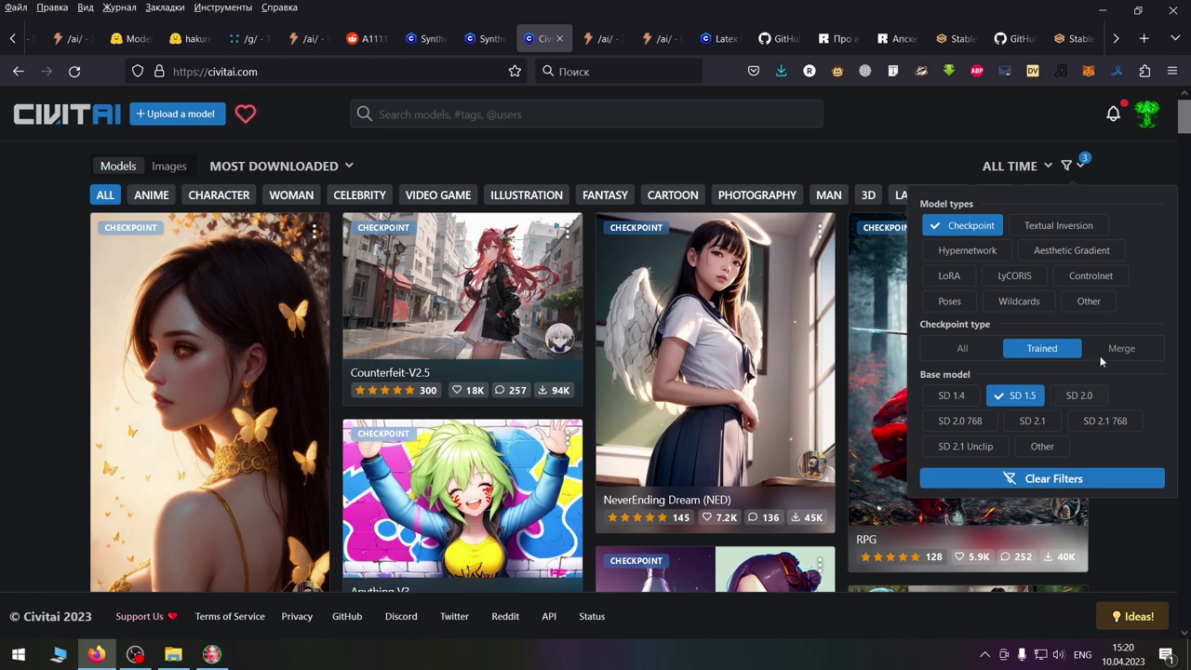
{"action": "left_click", "coordinate": [1124, 362]}
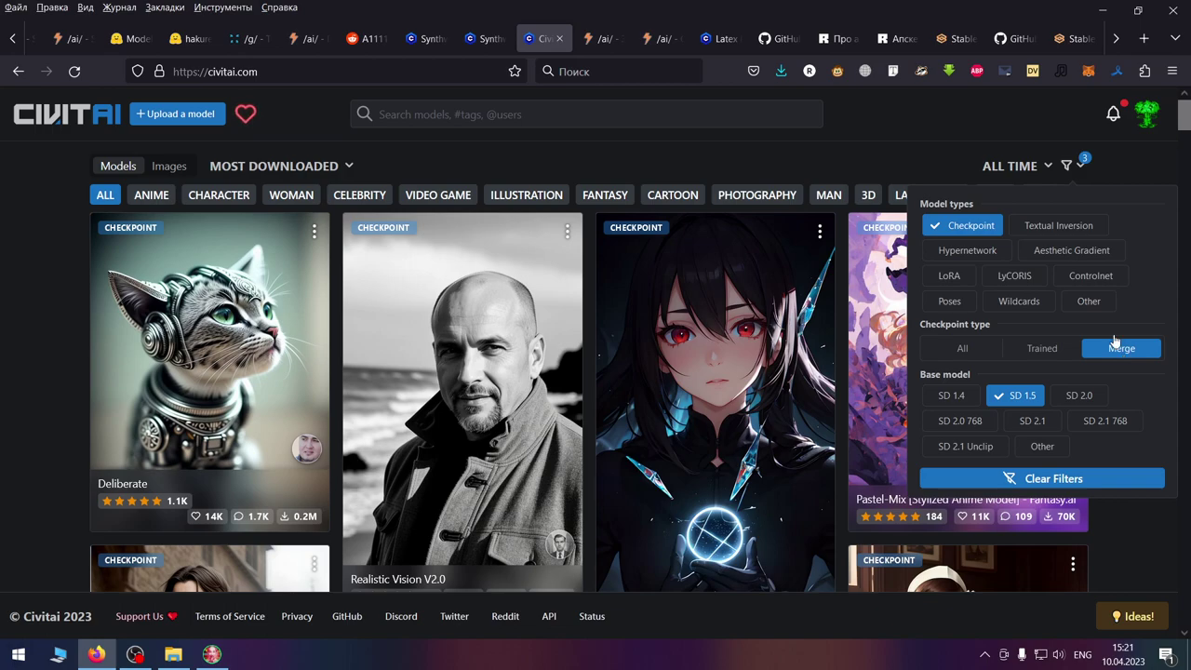
{"action": "left_click", "coordinate": [976, 352]}
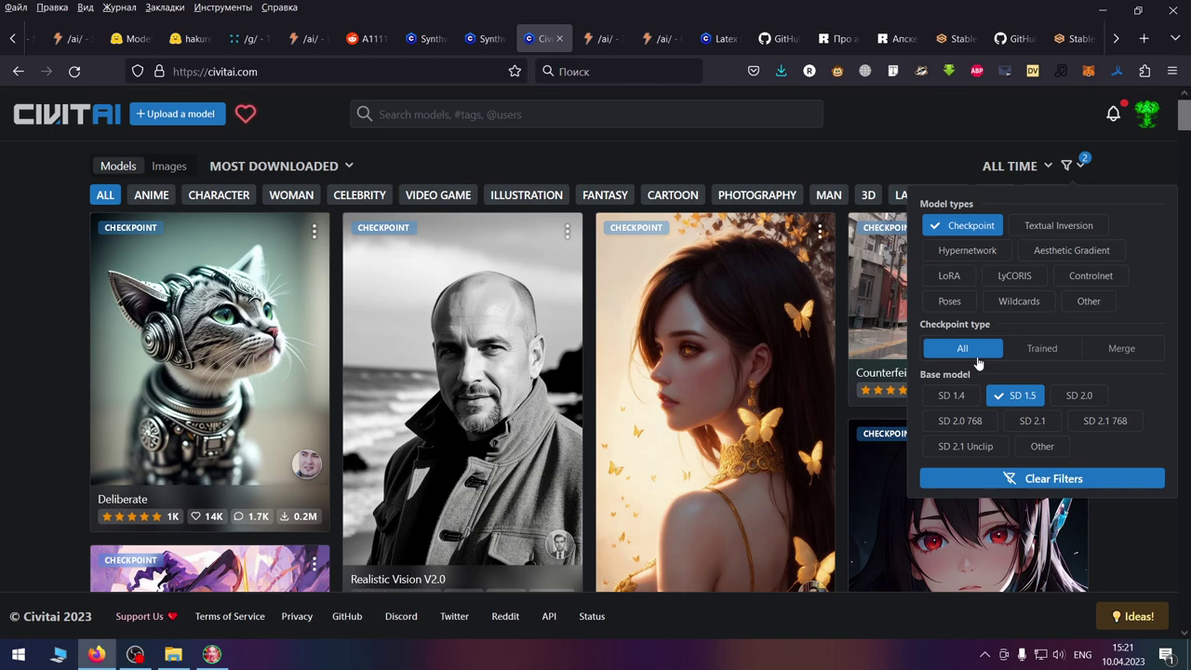
{"action": "left_click", "coordinate": [992, 119]}
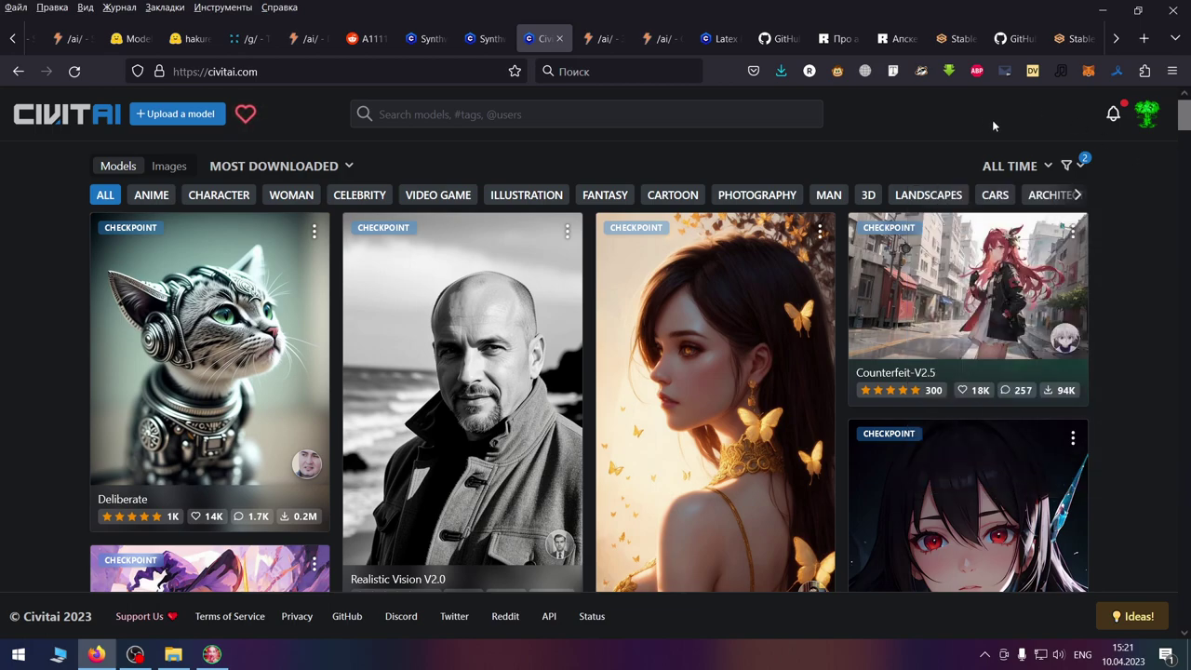
Step: Browse the gallery of most downloaded SD 1.5 checkpoints, comparing their preview images and styles
{"action": "scroll", "coordinate": [823, 465], "scroll_direction": "down", "scroll_amount": 3}
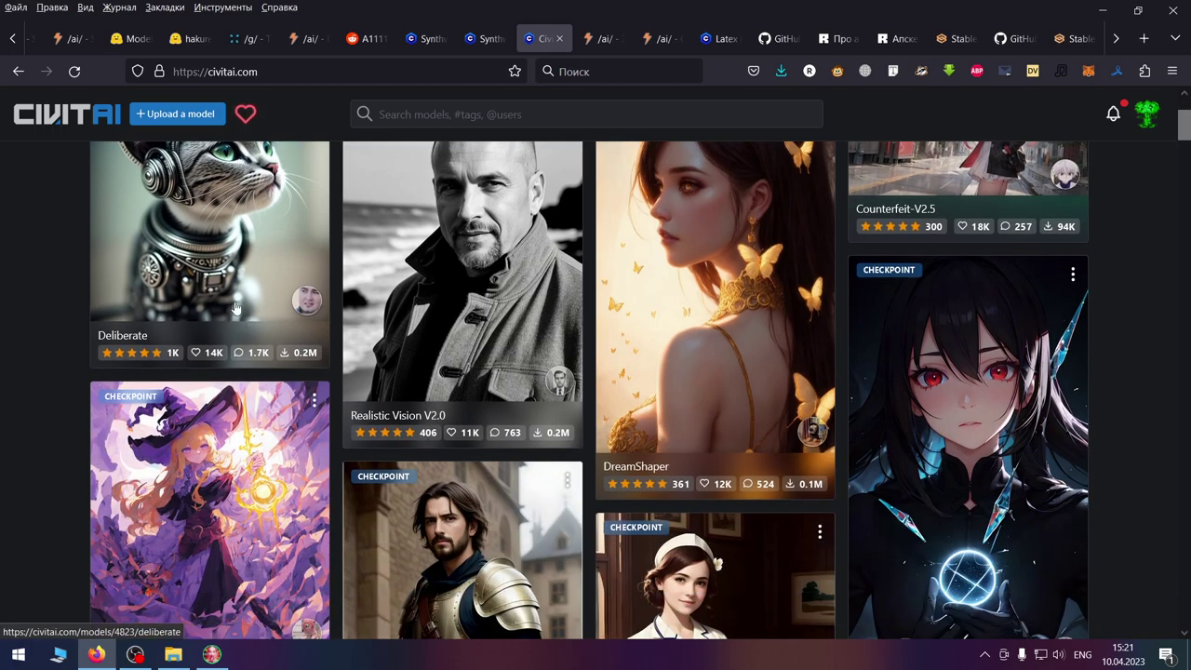
{"action": "scroll", "coordinate": [504, 379], "scroll_direction": "down", "scroll_amount": 4}
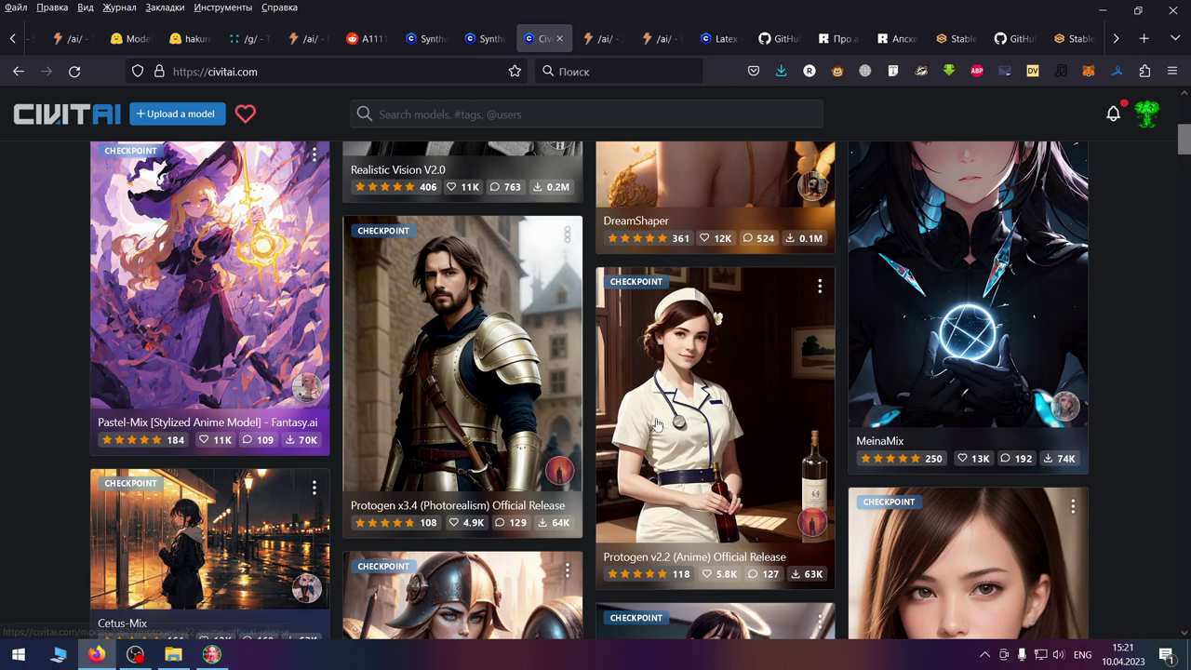
{"action": "scroll", "coordinate": [809, 396], "scroll_direction": "down", "scroll_amount": 4}
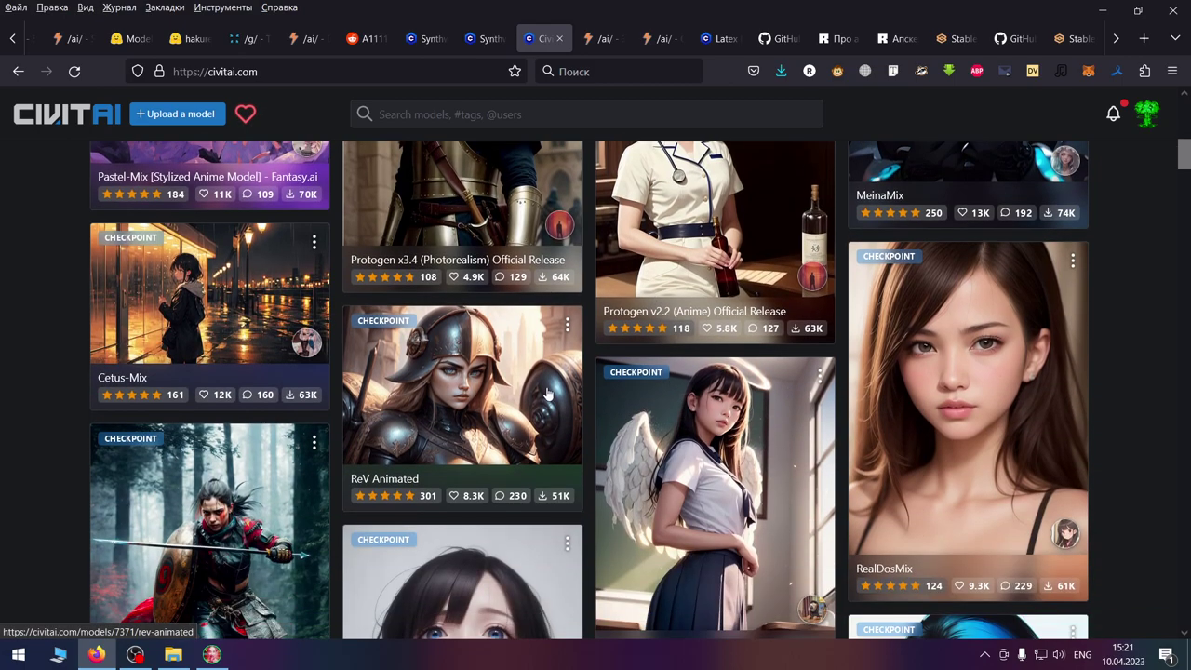
{"action": "scroll", "coordinate": [363, 361], "scroll_direction": "down", "scroll_amount": 6}
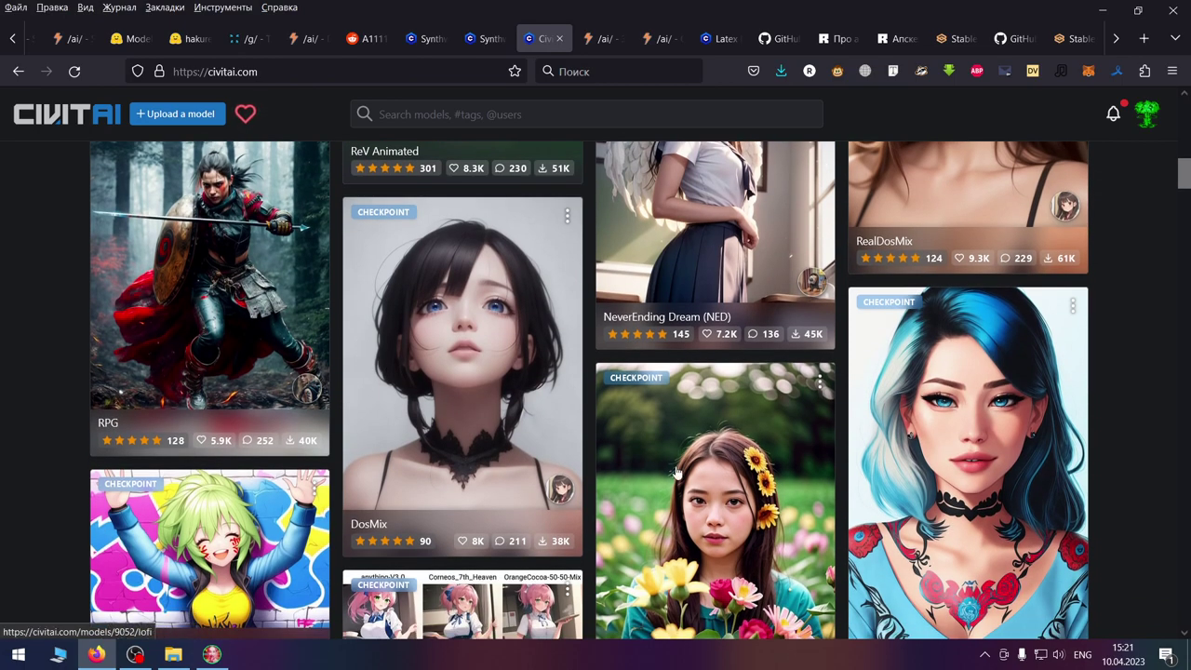
{"action": "scroll", "coordinate": [627, 475], "scroll_direction": "down", "scroll_amount": 4}
{"action": "scroll", "coordinate": [627, 475], "scroll_direction": "down", "scroll_amount": 1}
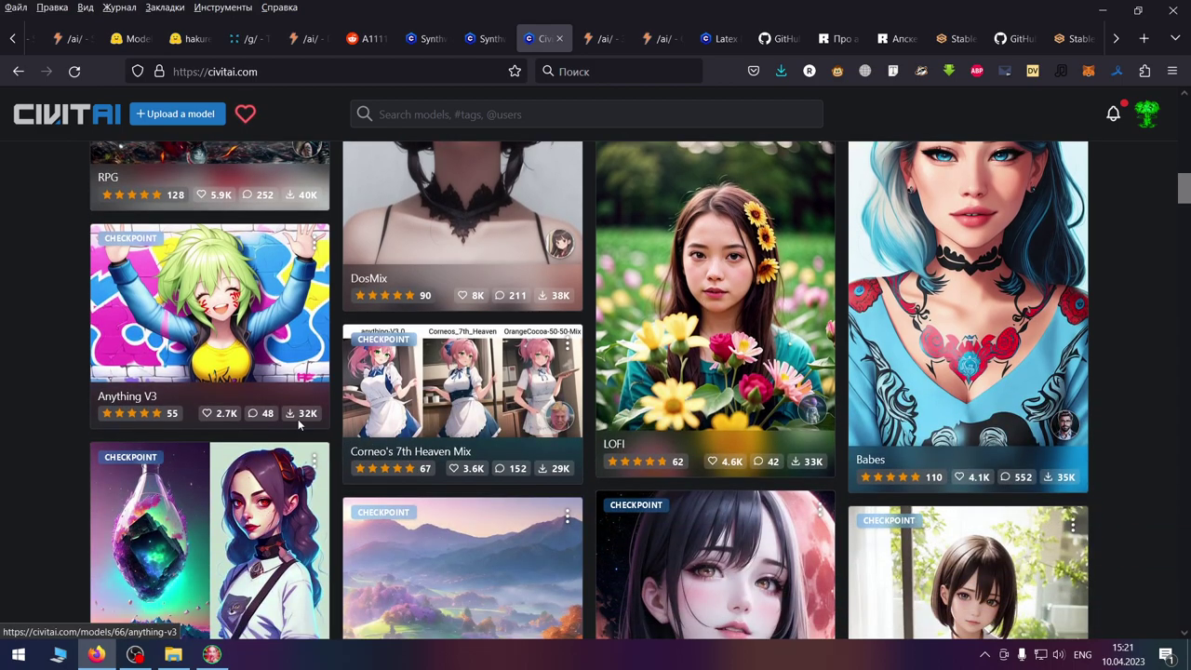
{"action": "scroll", "coordinate": [385, 454], "scroll_direction": "down", "scroll_amount": 5}
{"action": "scroll", "coordinate": [297, 425], "scroll_direction": "down", "scroll_amount": 4}
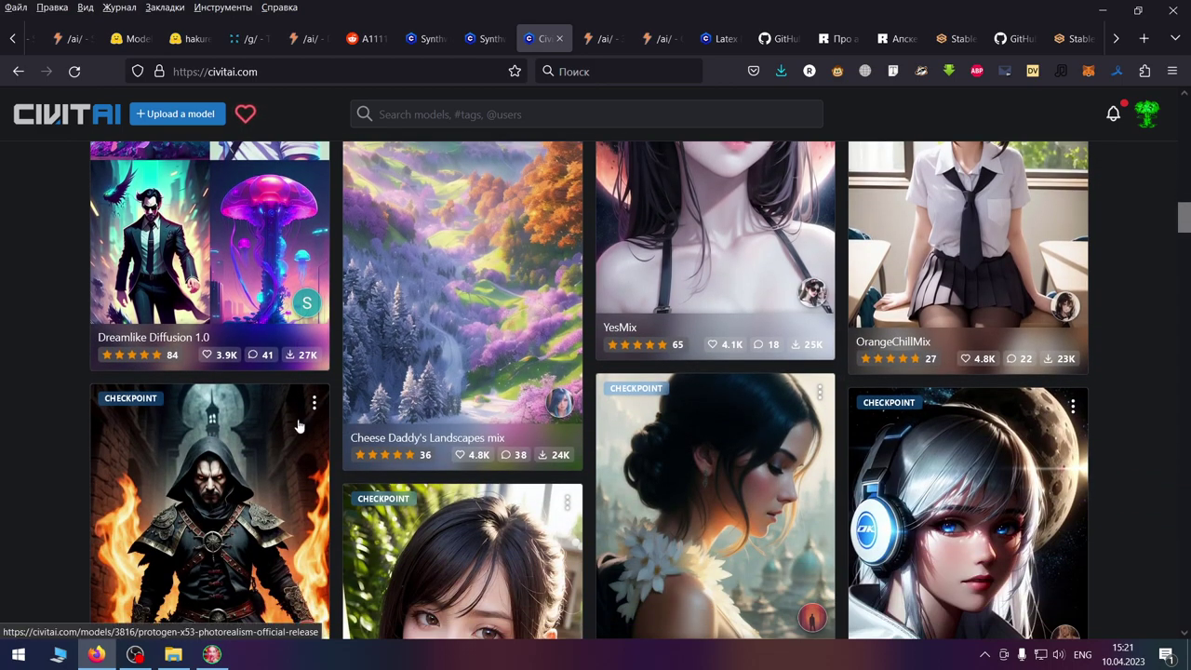
{"action": "scroll", "coordinate": [298, 424], "scroll_direction": "down", "scroll_amount": 5}
{"action": "scroll", "coordinate": [300, 424], "scroll_direction": "down", "scroll_amount": 6}
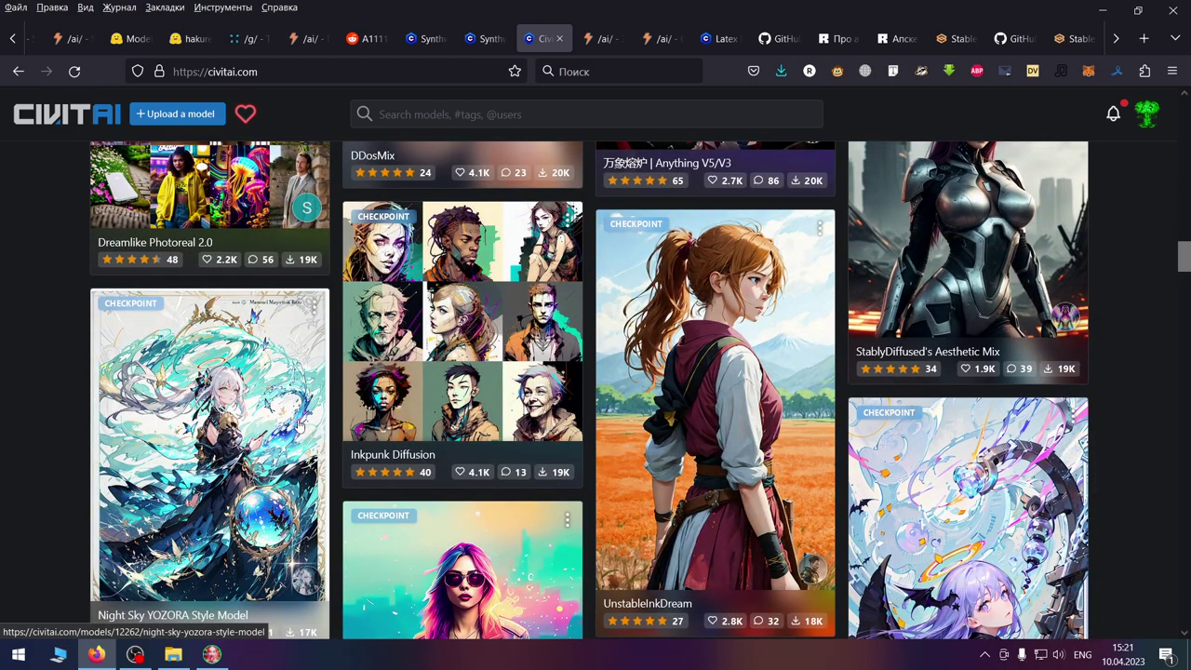
Step: Find SynthwavePunk among the most downloaded checkpoints and open its model page
{"action": "scroll", "coordinate": [300, 424], "scroll_direction": "down", "scroll_amount": 3}
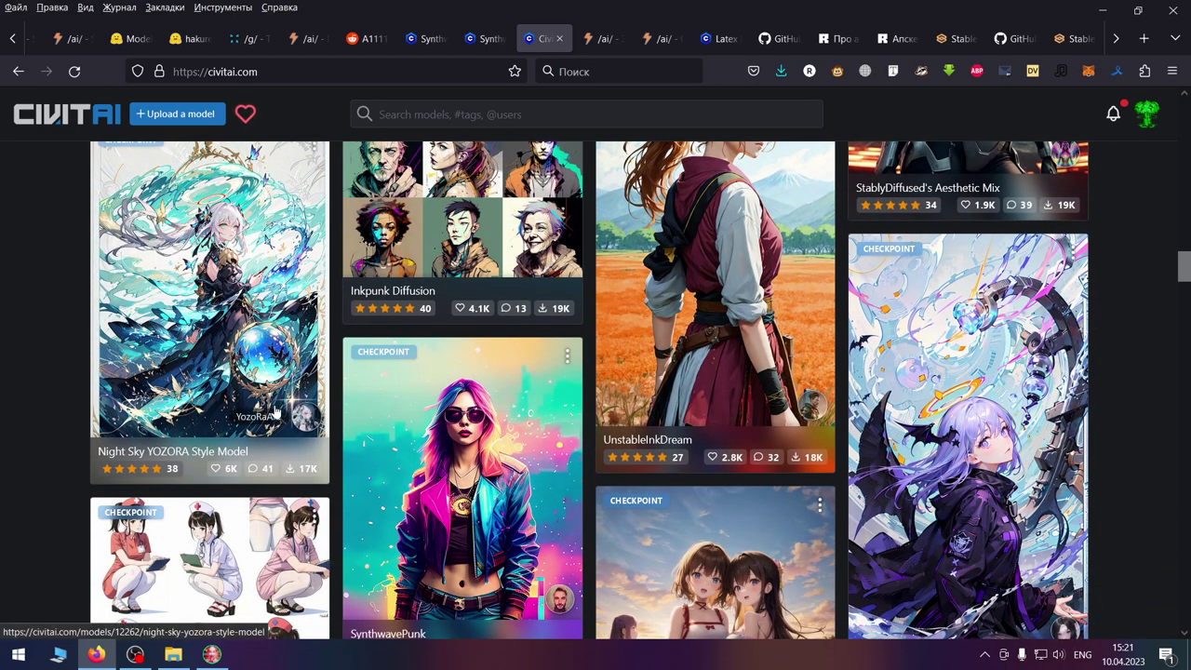
{"action": "scroll", "coordinate": [277, 411], "scroll_direction": "down", "scroll_amount": 3}
{"action": "left_click", "coordinate": [446, 401]}
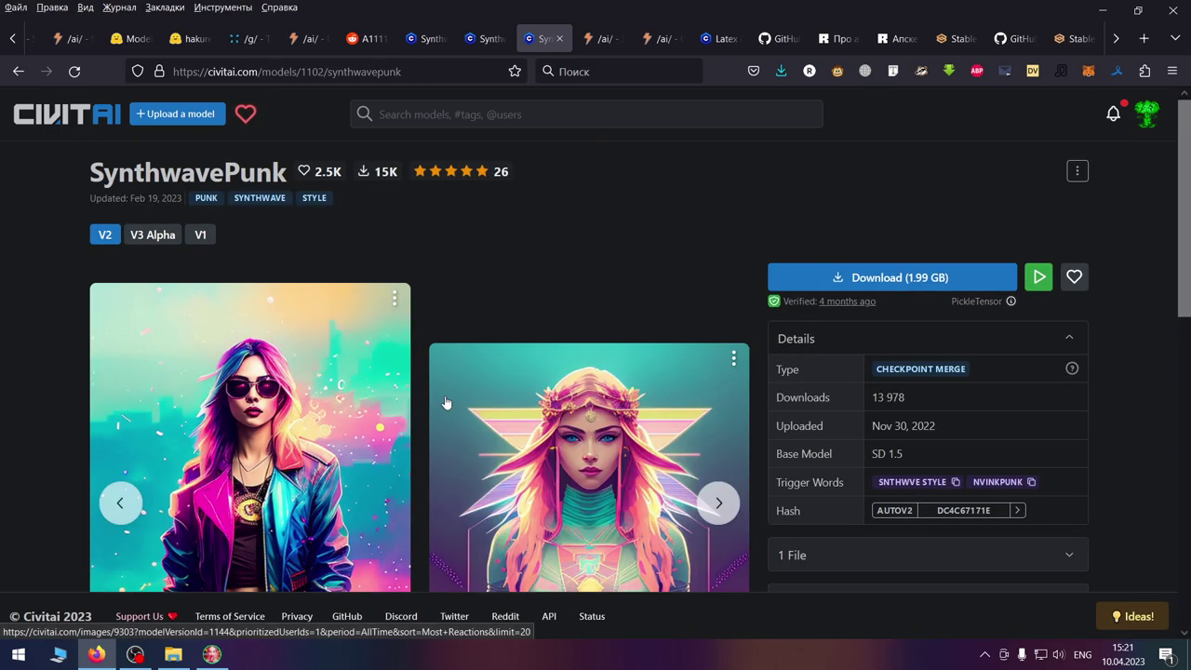
Step: Look through the example images of SynthwavePunk V2 to judge the checkpoint's style
{"action": "scroll", "coordinate": [447, 402], "scroll_direction": "down", "scroll_amount": 3}
{"action": "left_click", "coordinate": [719, 340]}
{"action": "left_click", "coordinate": [719, 340]}
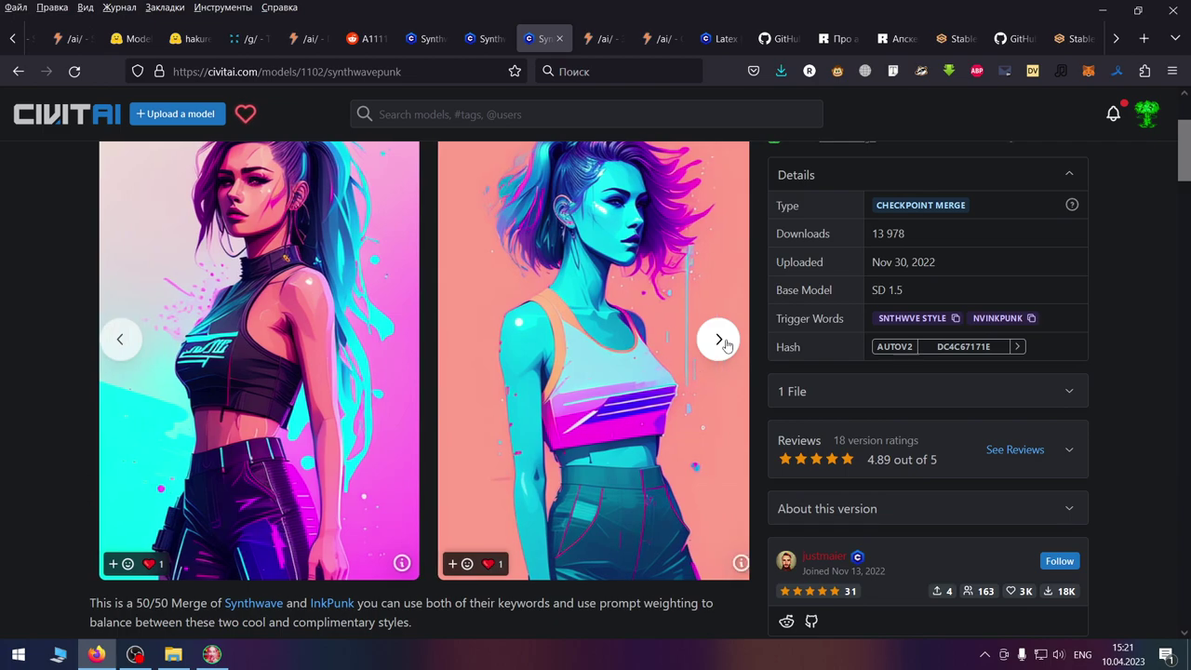
{"action": "left_click", "coordinate": [719, 340]}
{"action": "left_click", "coordinate": [718, 339]}
{"action": "left_click", "coordinate": [718, 340]}
{"action": "left_click", "coordinate": [719, 339]}
{"action": "left_click", "coordinate": [718, 340]}
{"action": "left_click", "coordinate": [719, 340]}
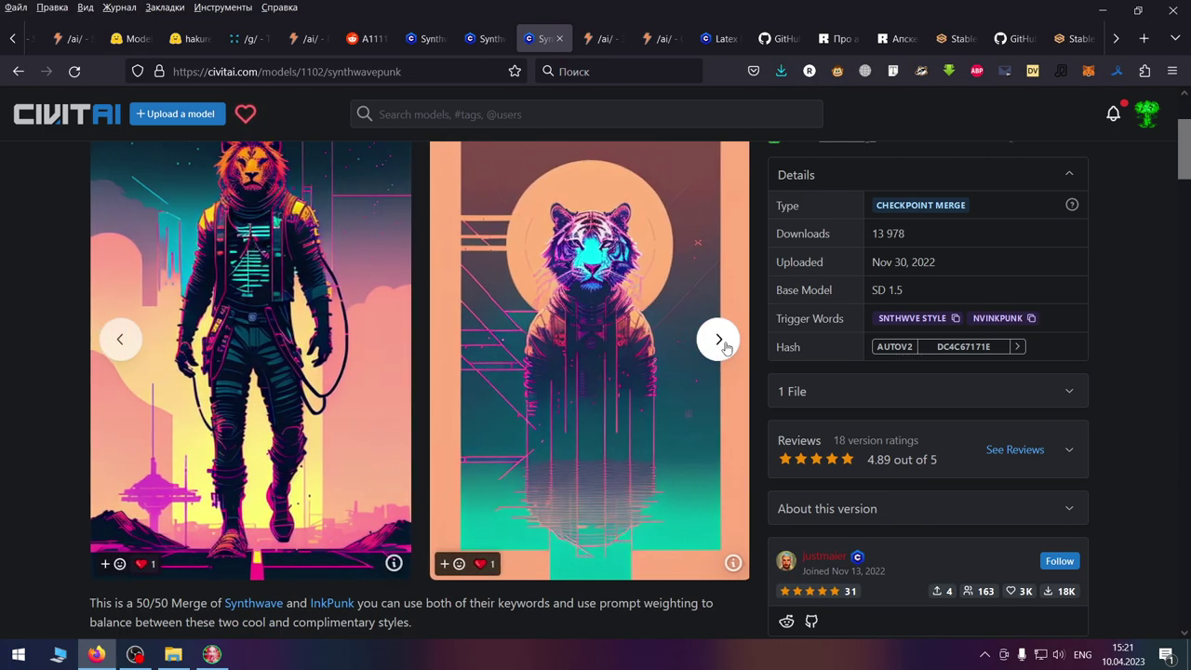
{"action": "left_click", "coordinate": [719, 339]}
{"action": "left_click", "coordinate": [719, 340]}
{"action": "left_click", "coordinate": [719, 340]}
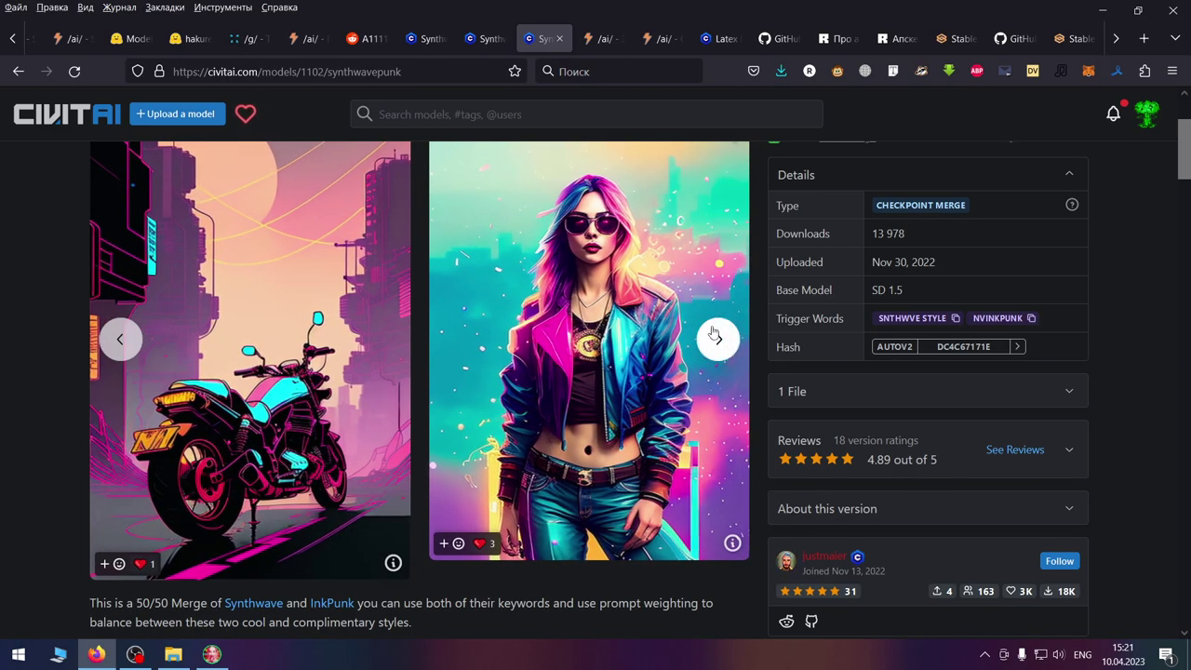
{"action": "left_click", "coordinate": [719, 340]}
{"action": "left_click", "coordinate": [719, 340]}
{"action": "left_click", "coordinate": [718, 340]}
{"action": "left_click", "coordinate": [719, 339]}
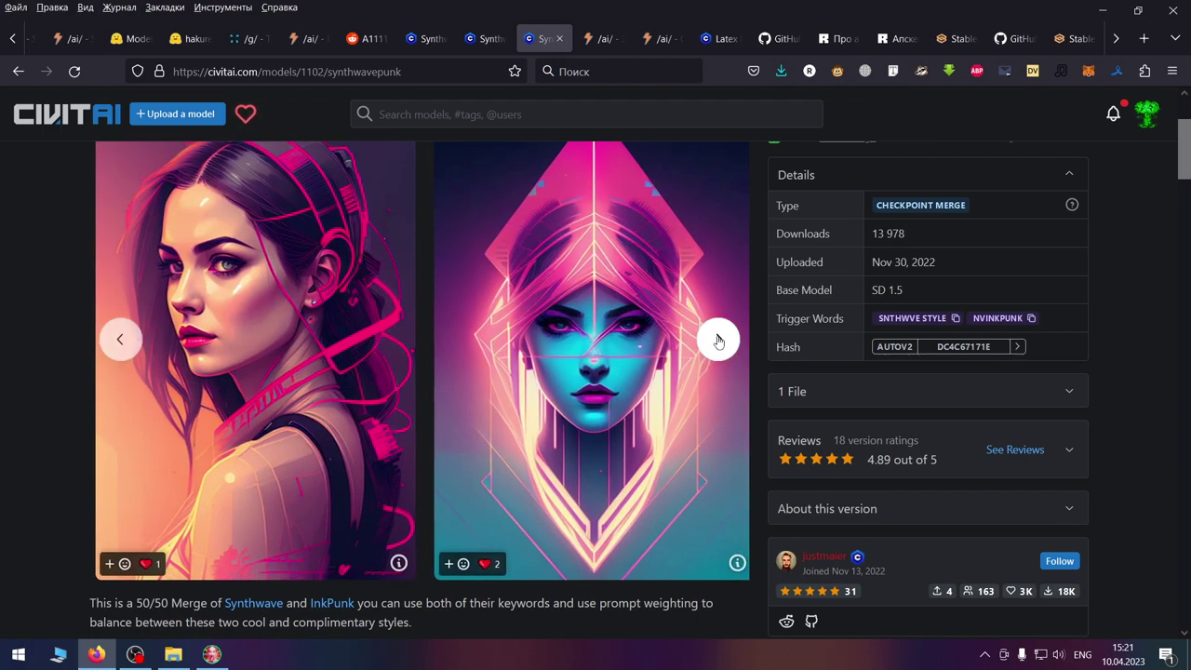
Step: Go to the SynthwavePunk fox and wolf example images and display the generation data of each
{"action": "left_click", "coordinate": [719, 340]}
{"action": "left_click", "coordinate": [719, 340]}
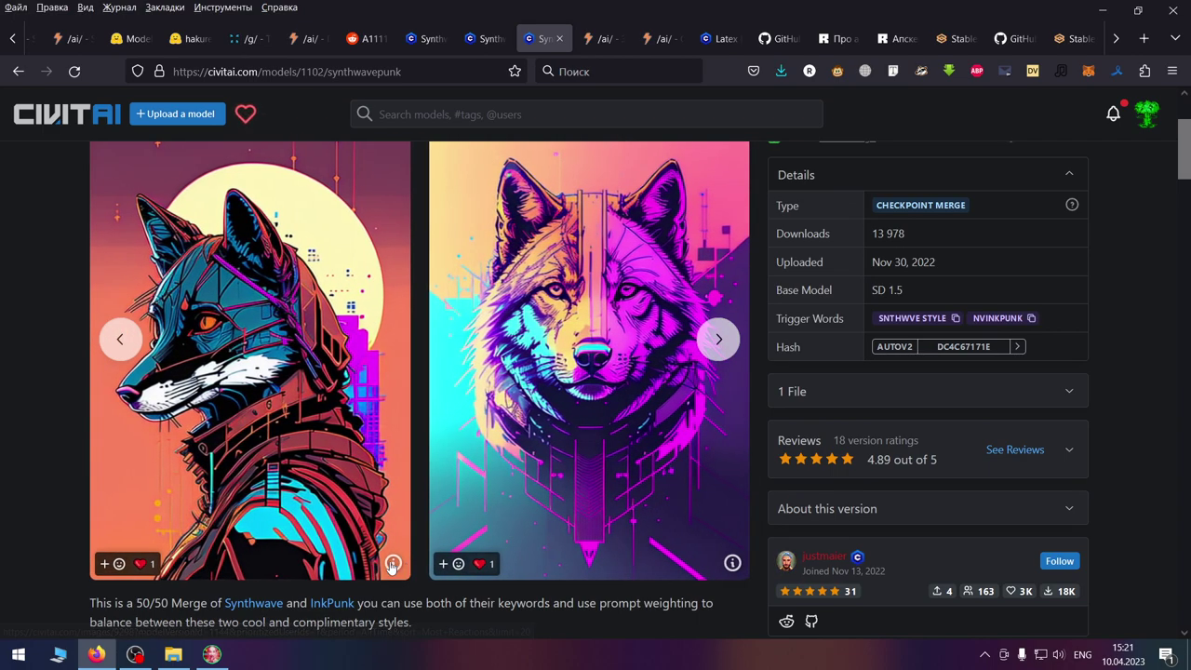
{"action": "left_click", "coordinate": [393, 563]}
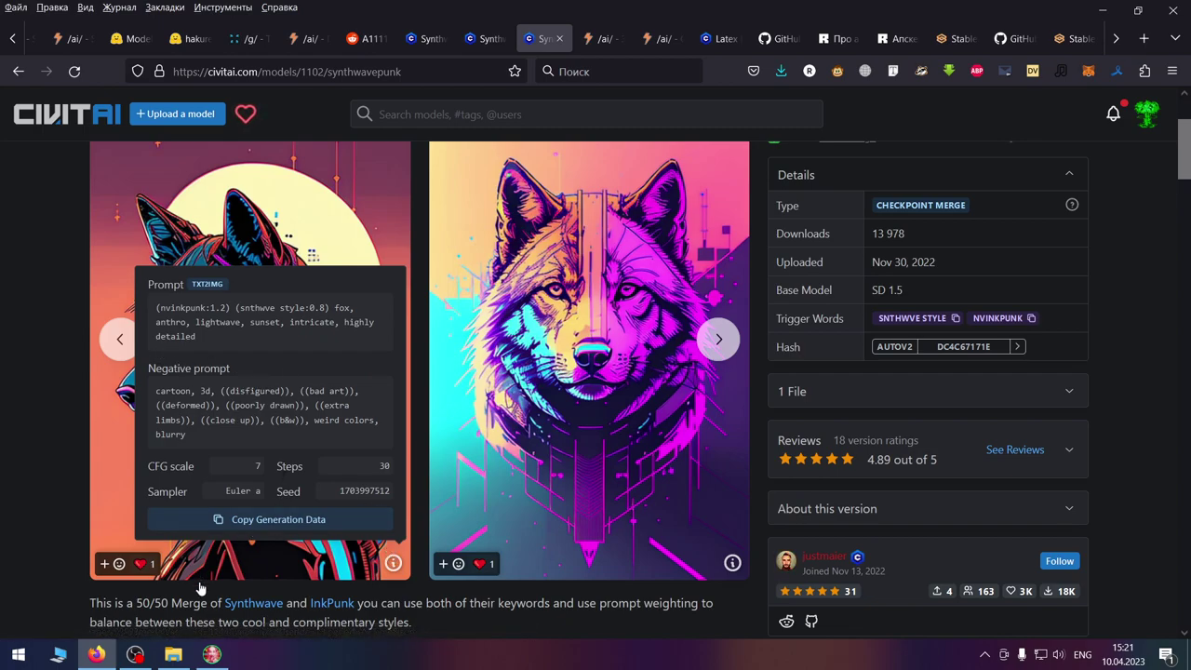
{"action": "left_click", "coordinate": [732, 563]}
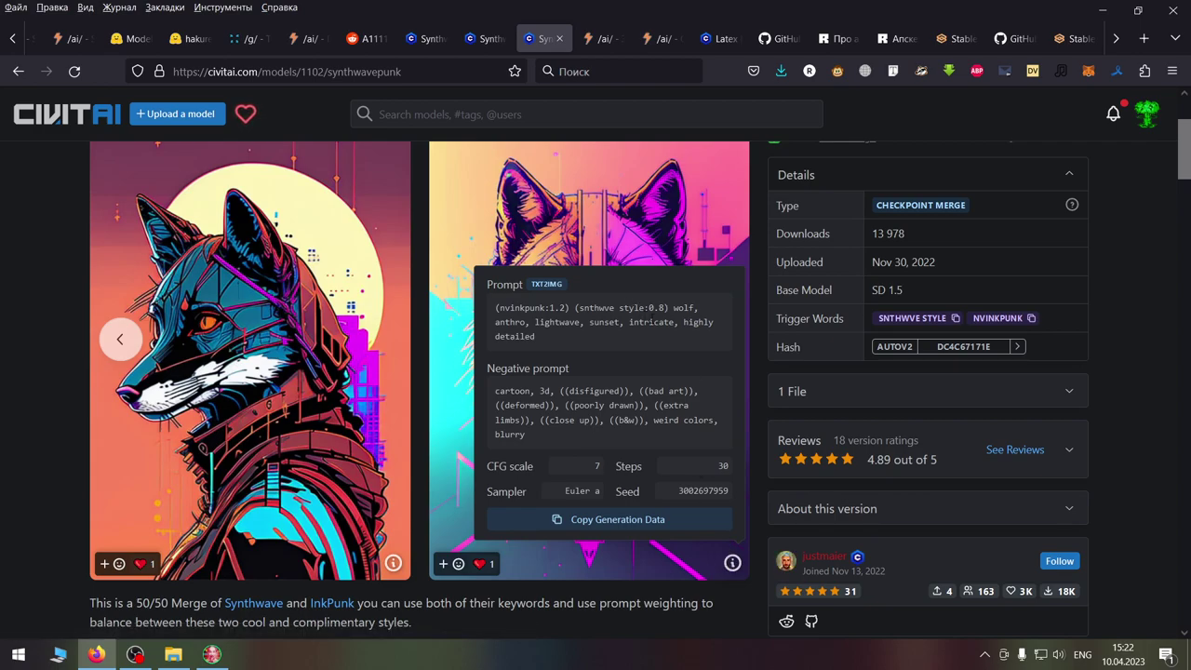
Step: Switch to the Stable Diffusion WebUI and load the synthwavepunk_v2.ckpt checkpoint
{"action": "left_click", "coordinate": [1067, 41]}
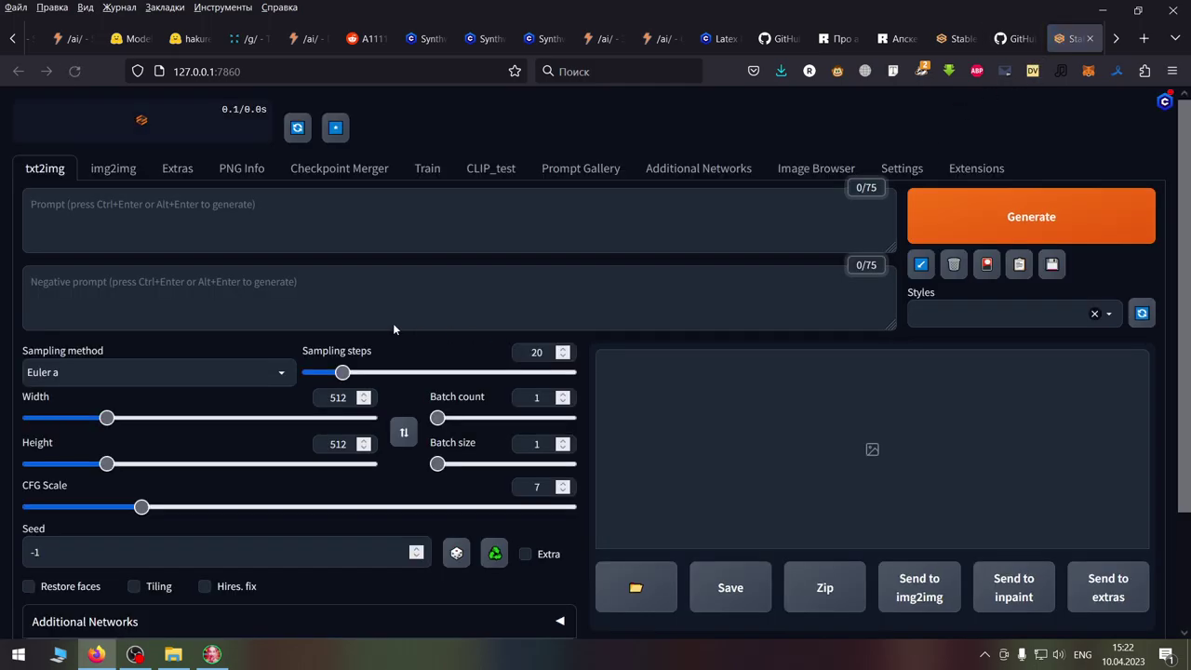
{"action": "left_click", "coordinate": [248, 129]}
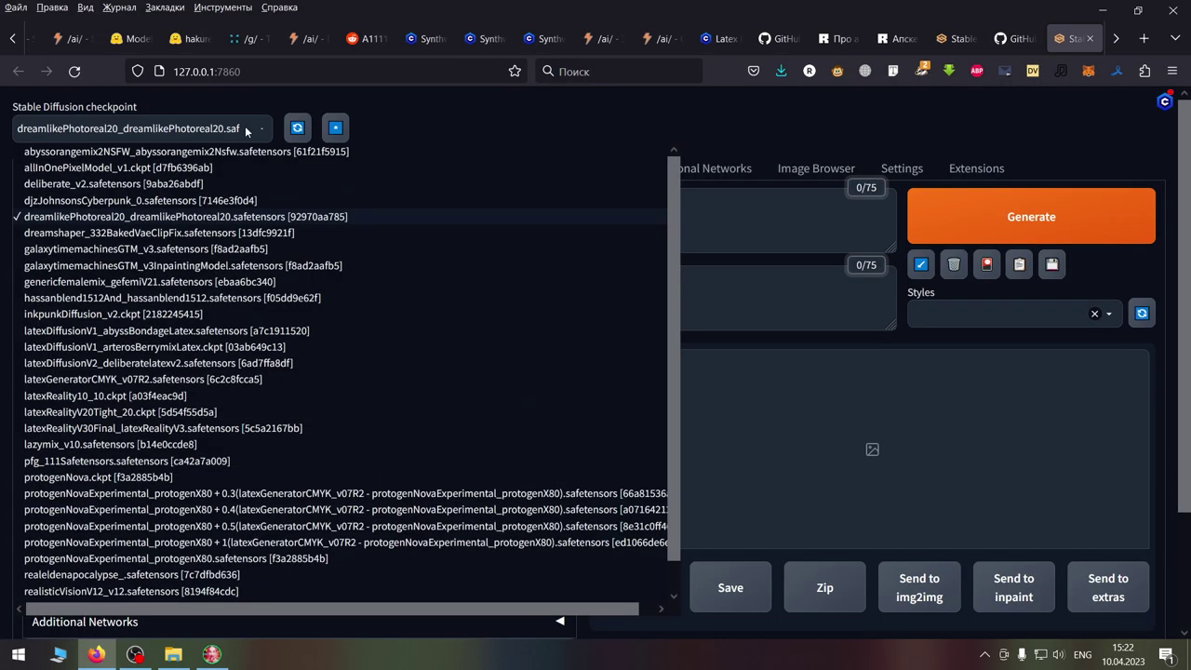
{"action": "scroll", "coordinate": [93, 540], "scroll_direction": "down", "scroll_amount": 5}
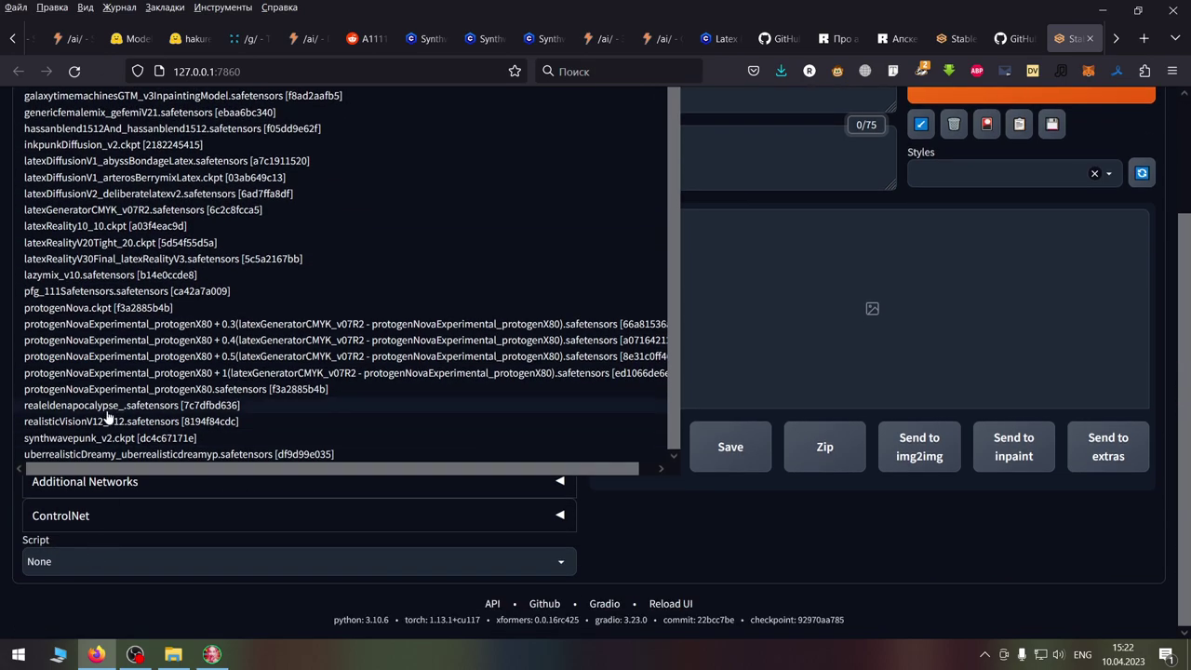
{"action": "left_click", "coordinate": [102, 435]}
{"action": "scroll", "coordinate": [342, 419], "scroll_direction": "up", "scroll_amount": 3}
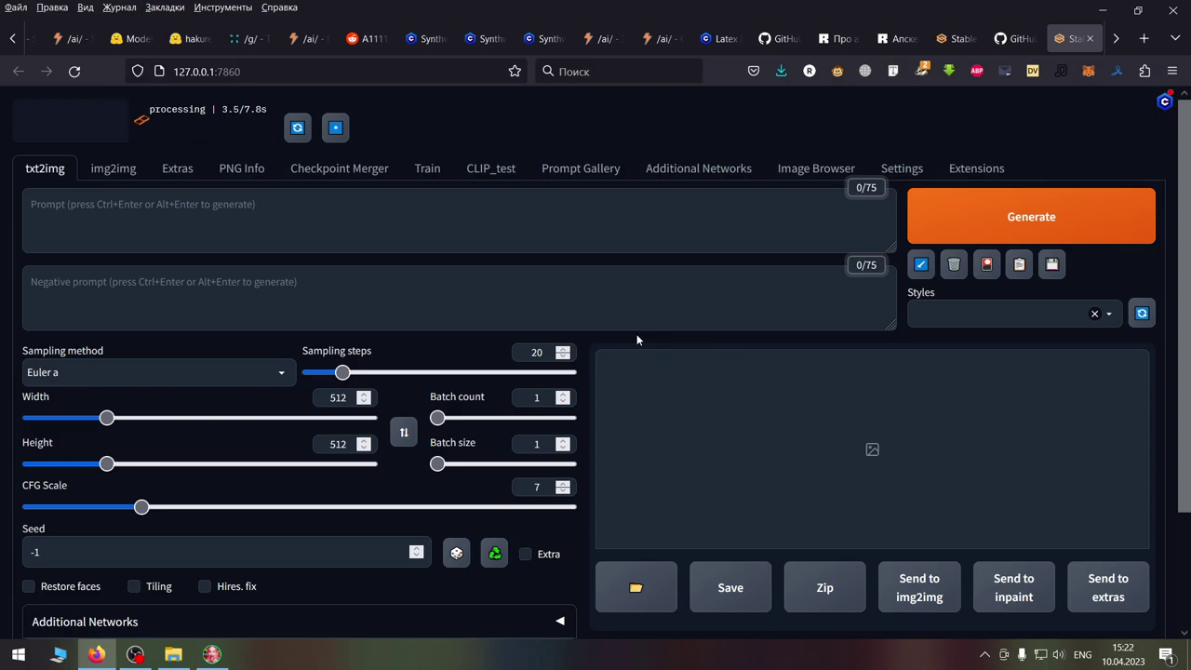
Step: Close the duplicate Stable Diffusion WebUI pages, keeping the one set to the synthwavepunk_v2.ckpt checkpoint
{"action": "left_click", "coordinate": [959, 41]}
{"action": "left_click", "coordinate": [973, 38]}
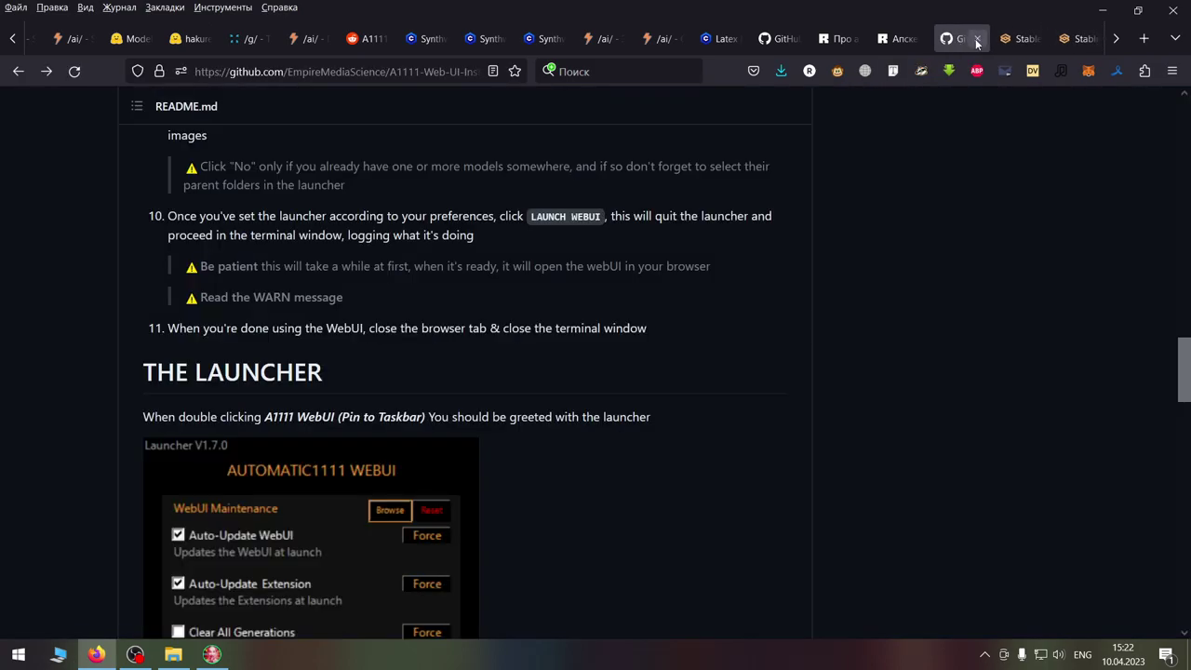
{"action": "left_click", "coordinate": [1019, 39]}
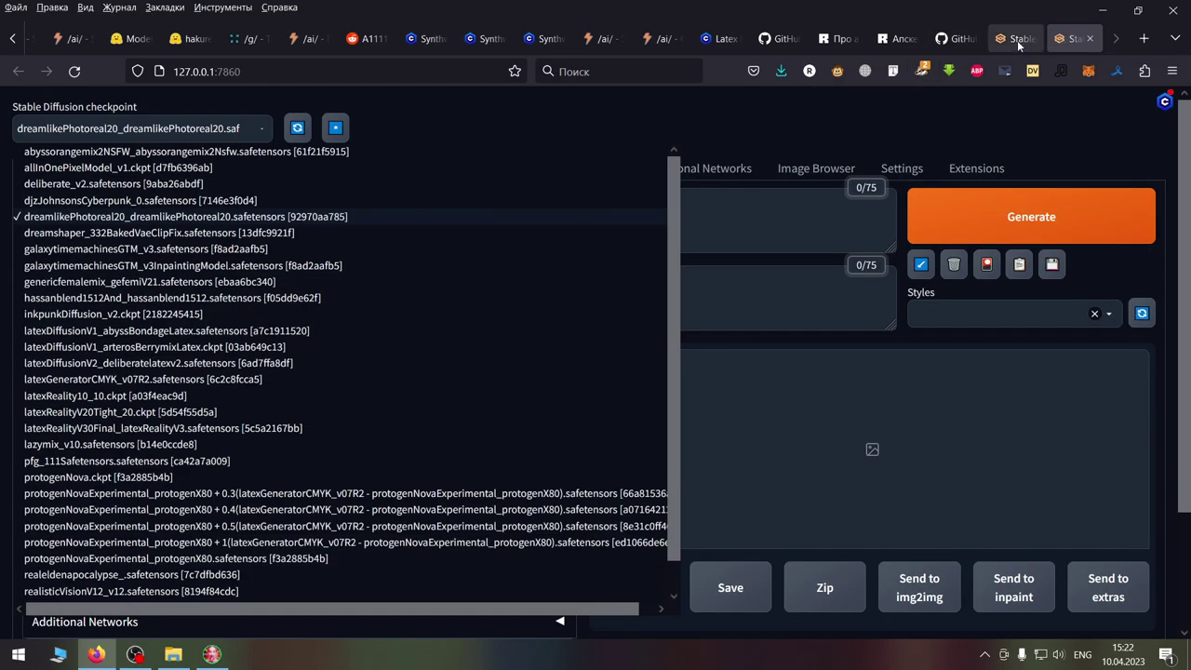
{"action": "left_click", "coordinate": [1029, 39]}
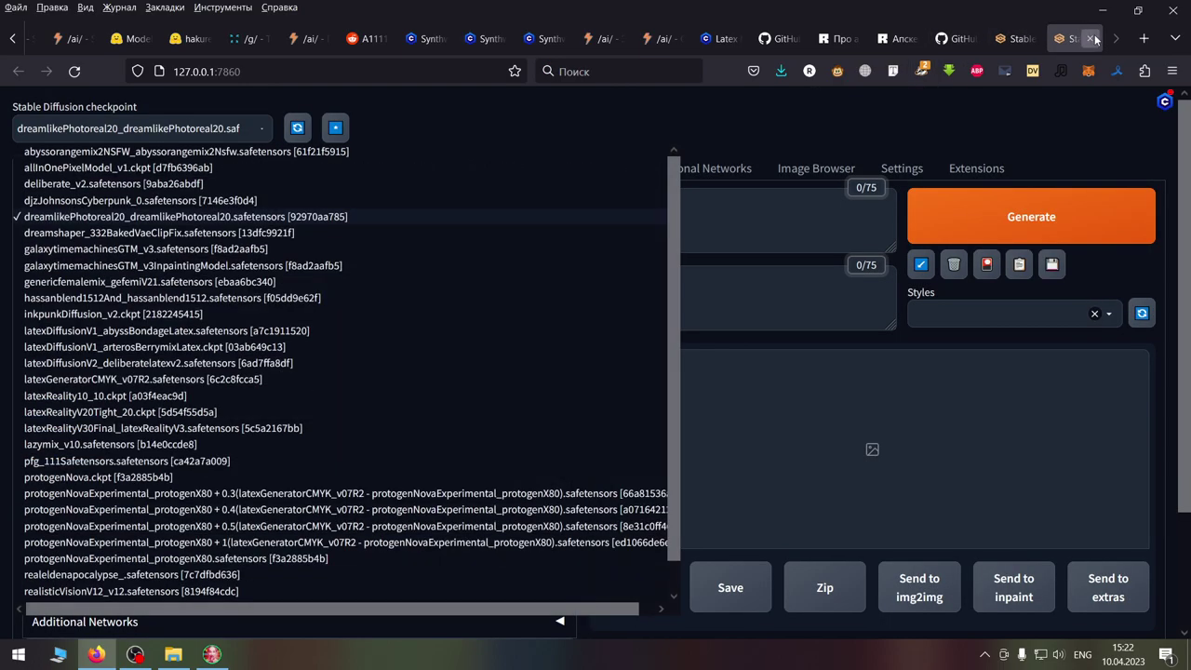
{"action": "left_click", "coordinate": [1090, 39]}
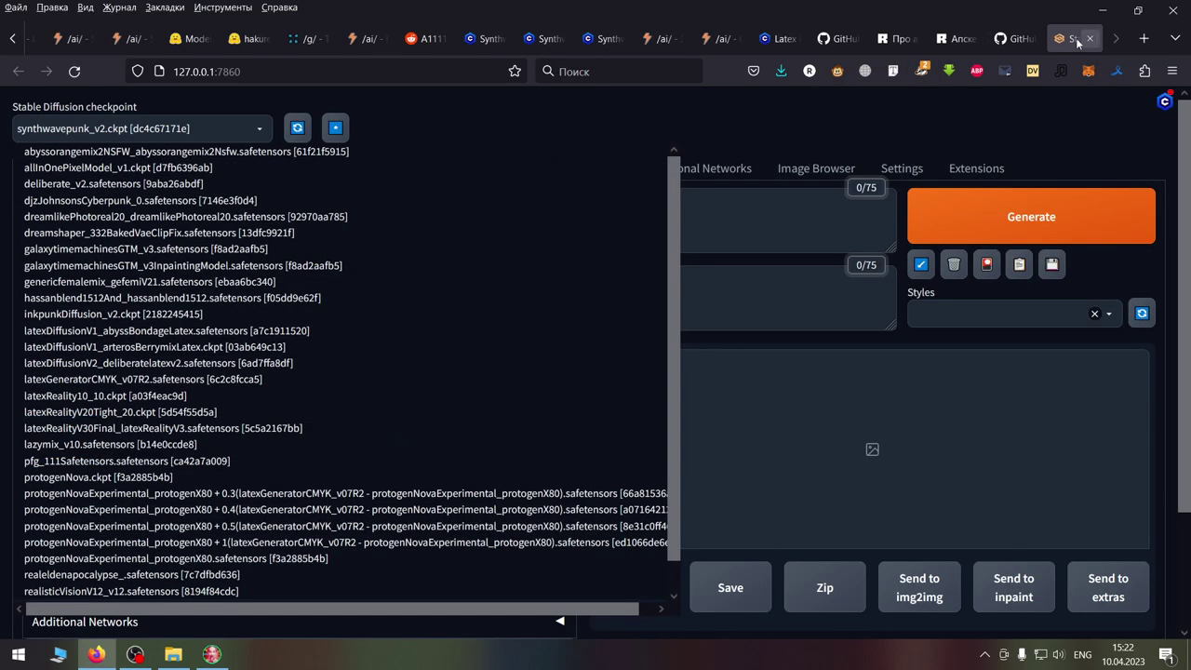
Step: Copy the wolf example image's prompt from Civitai's SynthwavePunk page into the txt2img prompt of the Stable Diffusion WebUI
{"action": "left_click", "coordinate": [1017, 39]}
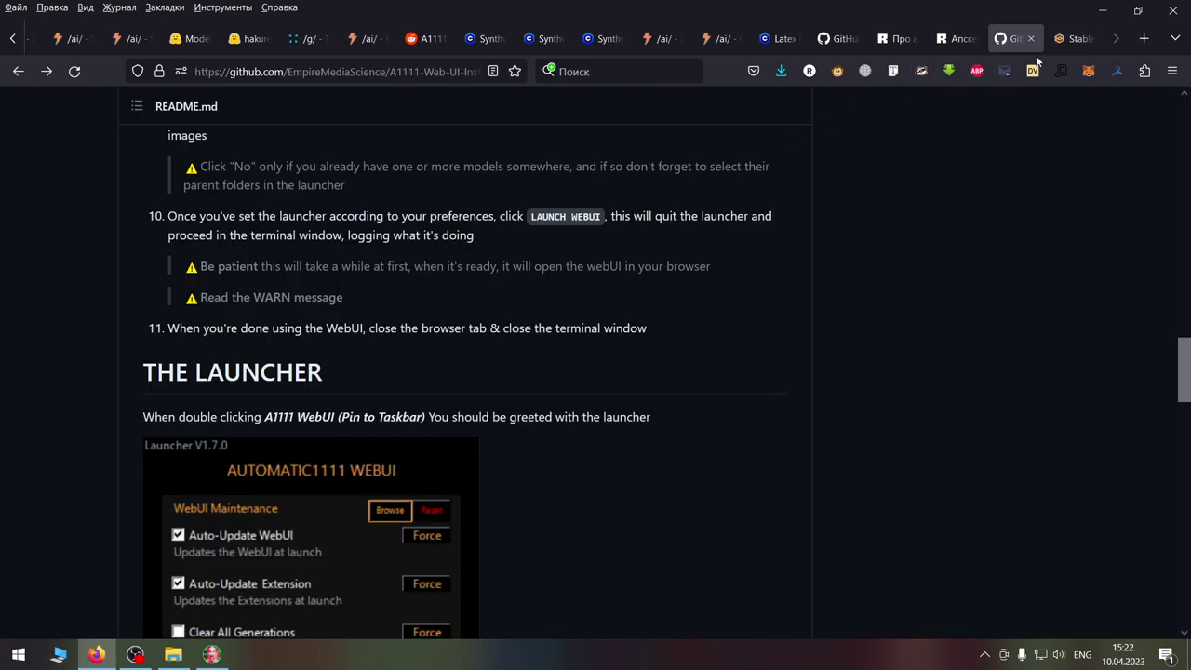
{"action": "left_click", "coordinate": [600, 39]}
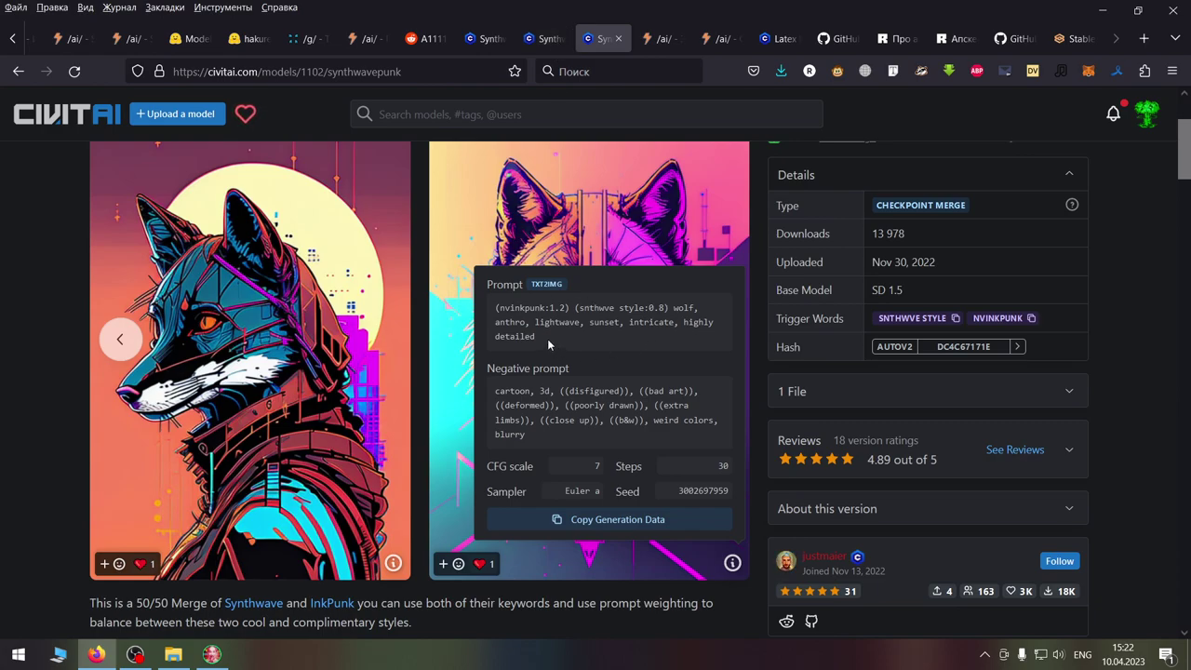
{"action": "left_click_drag", "start_coordinate": [547, 339], "coordinate": [493, 317]}
{"action": "key", "text": "ctrl+c"}
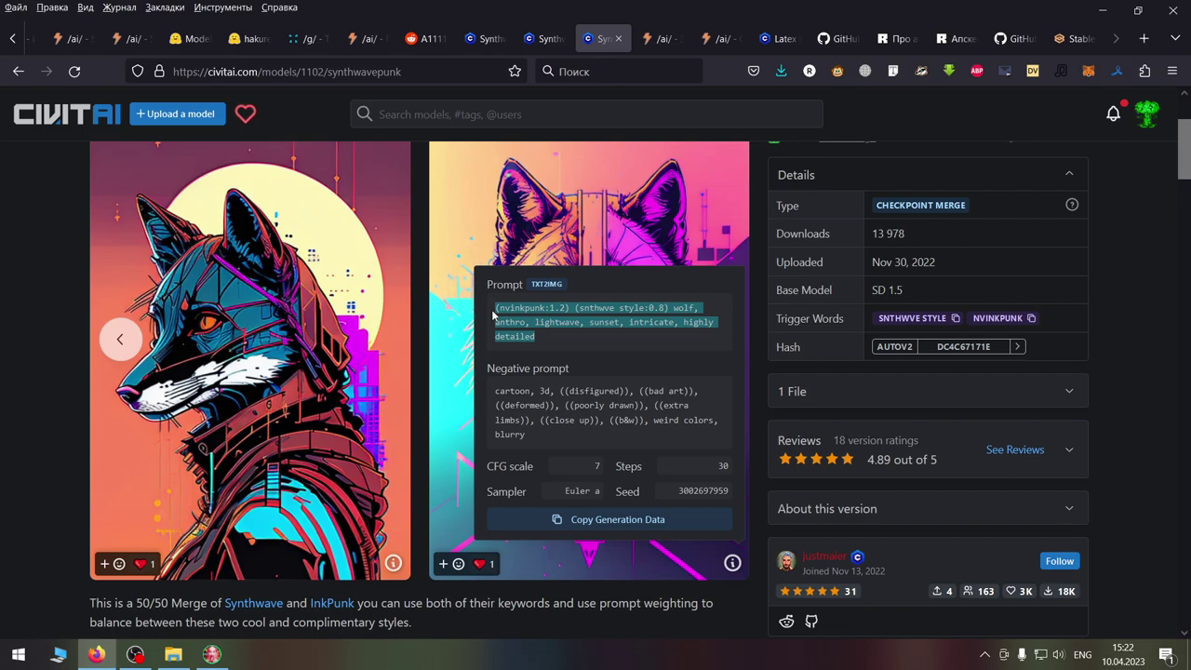
{"action": "left_click", "coordinate": [1080, 40]}
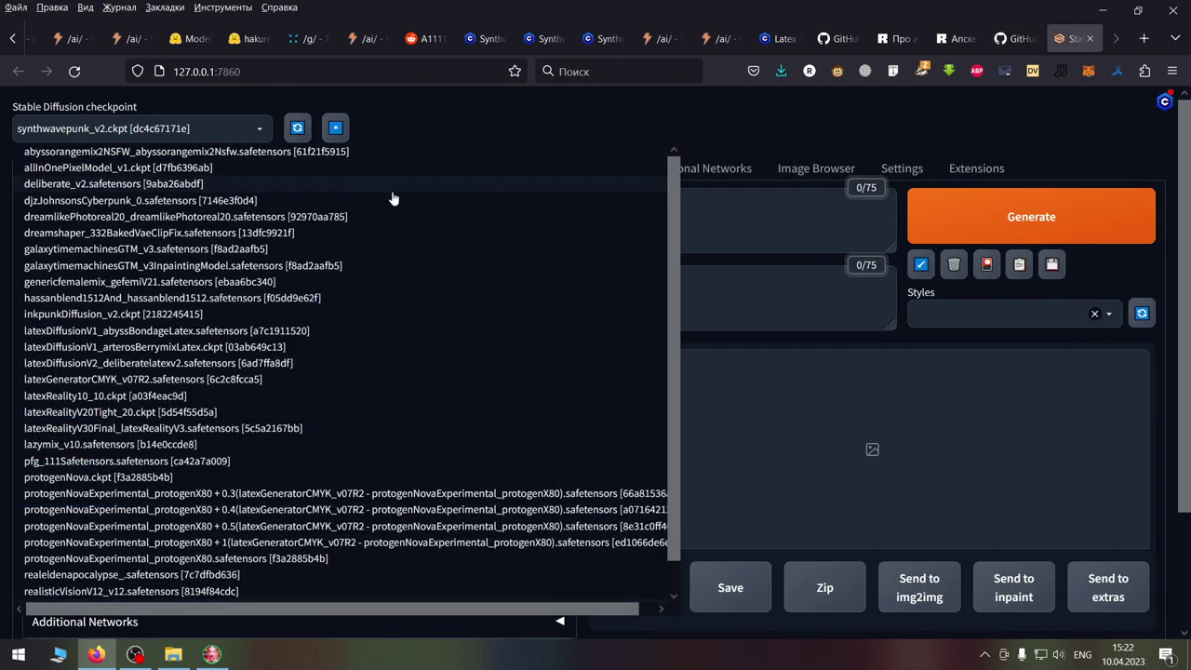
{"action": "left_click", "coordinate": [815, 116]}
{"action": "left_click", "coordinate": [503, 229]}
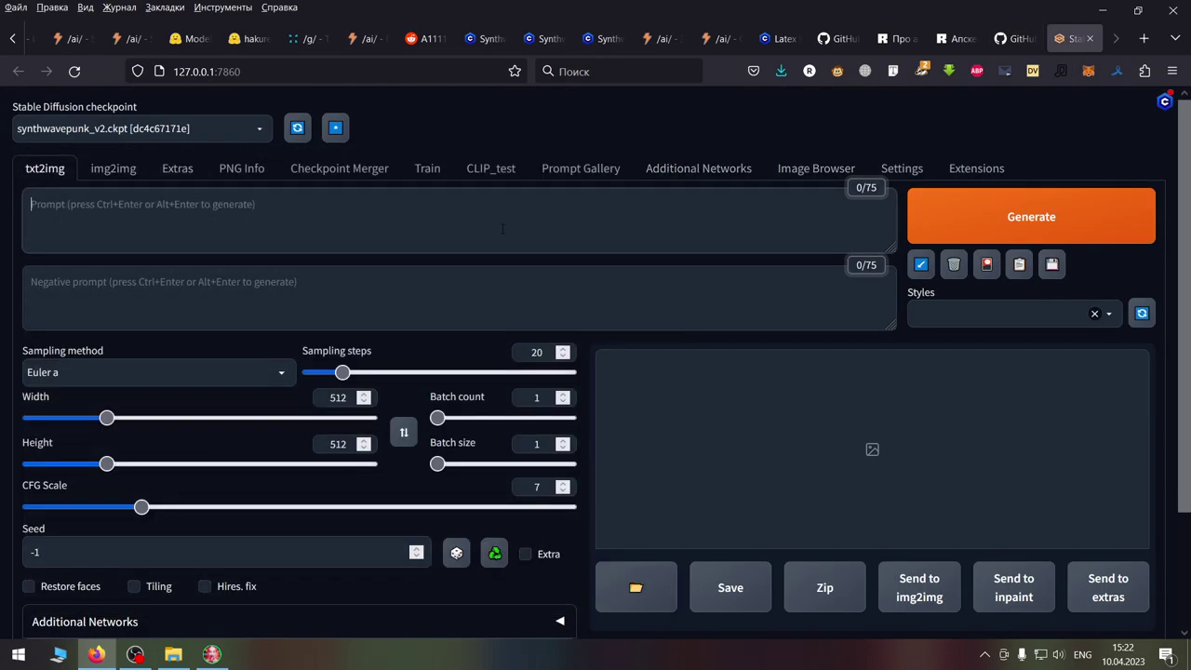
{"action": "key", "text": "ctrl+v"}
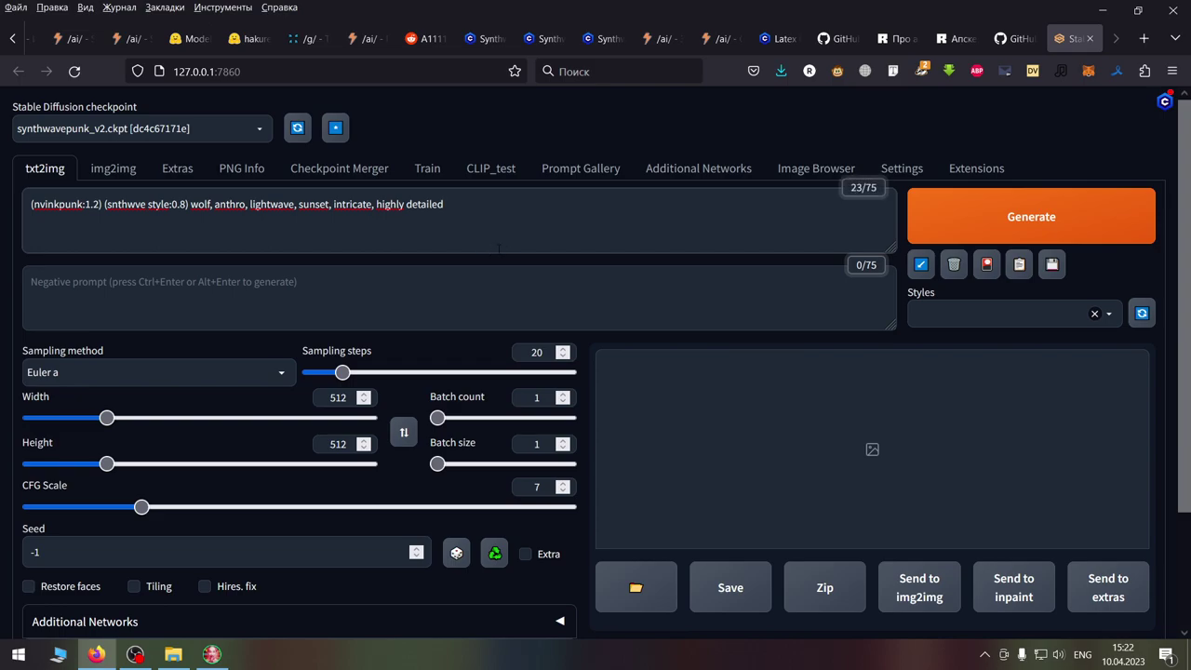
Step: Close the surplus Civitai model page and copy the wolf example's negative prompt into the WebUI's txt2img negative prompt
{"action": "left_click", "coordinate": [1024, 33]}
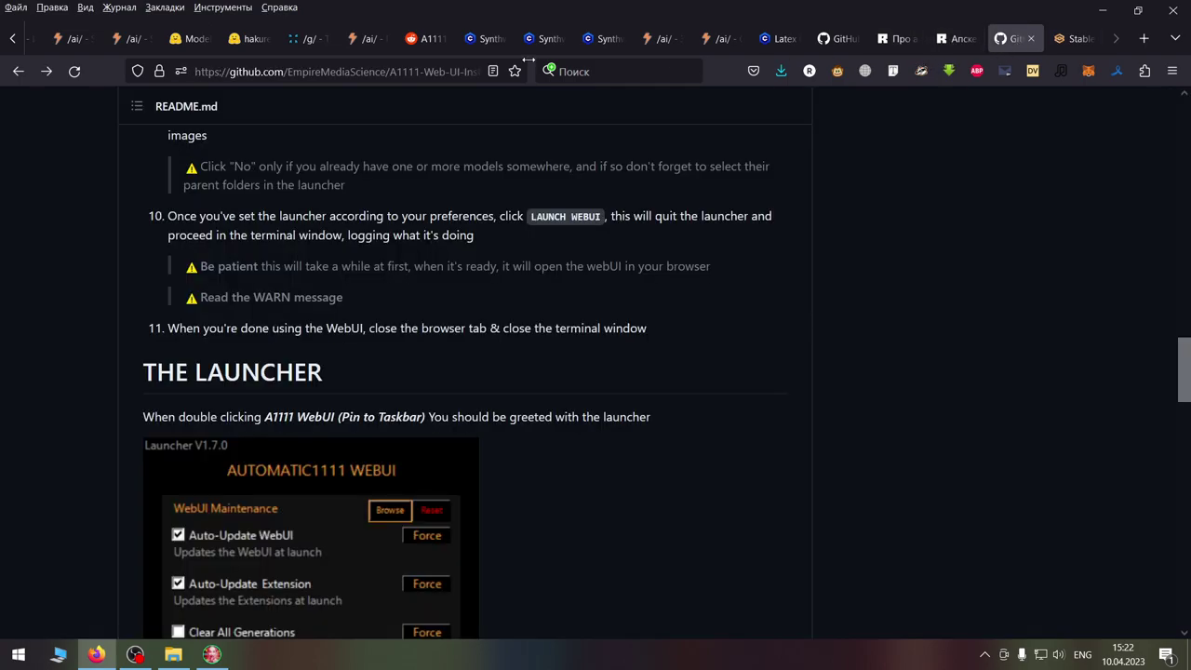
{"action": "left_click", "coordinate": [552, 47]}
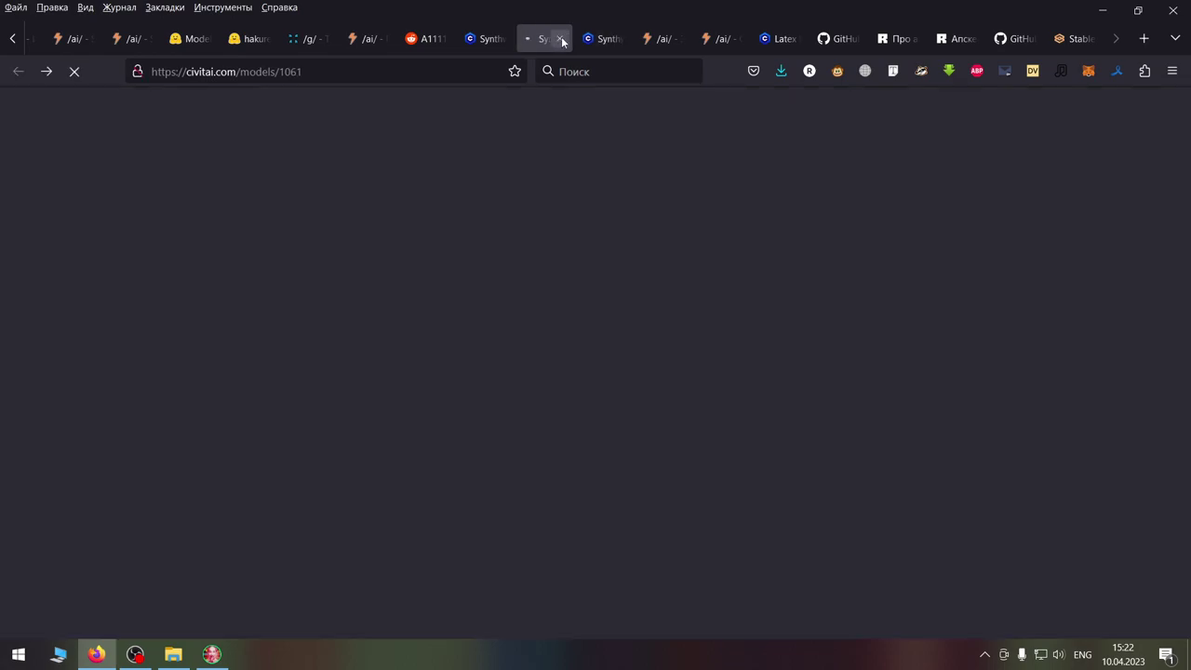
{"action": "left_click", "coordinate": [559, 38]}
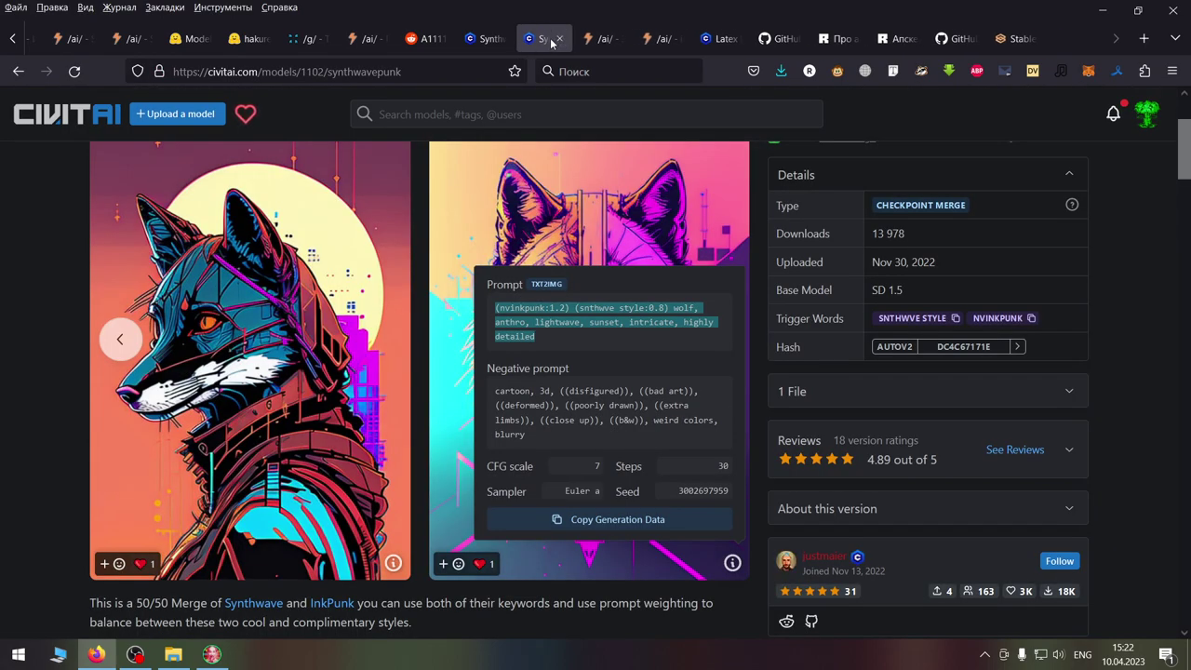
{"action": "left_click_drag", "start_coordinate": [527, 436], "coordinate": [493, 400]}
{"action": "key", "text": "ctrl+c"}
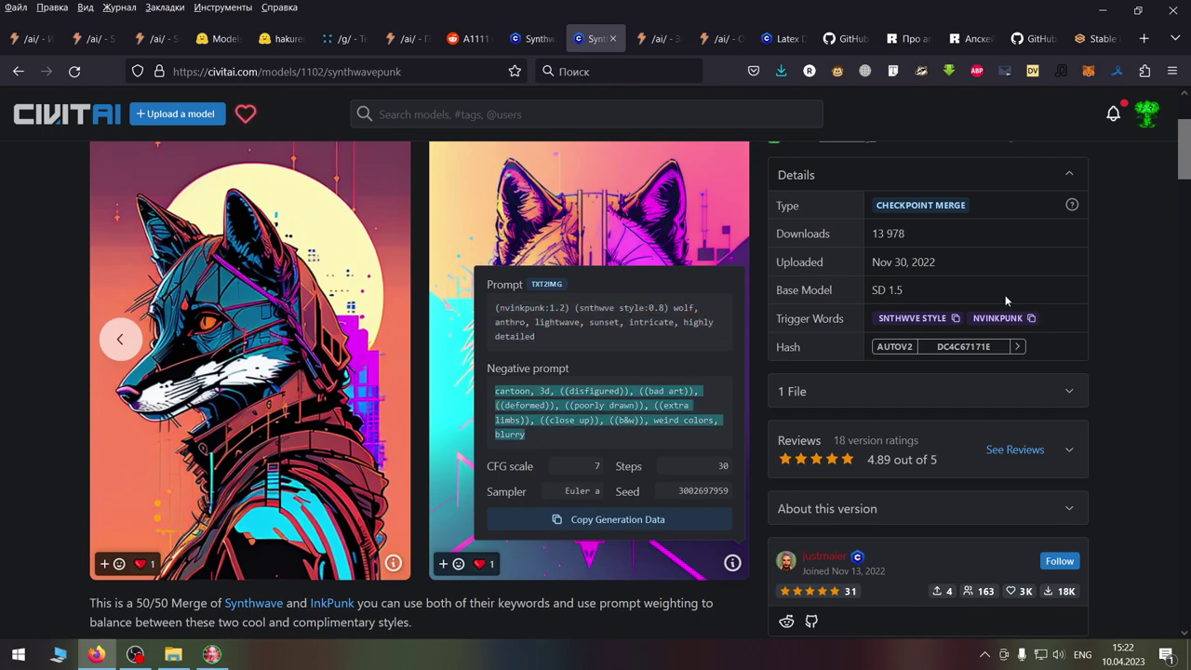
{"action": "left_click", "coordinate": [1094, 38]}
{"action": "left_click", "coordinate": [411, 291]}
{"action": "key", "text": "ctrl+v"}
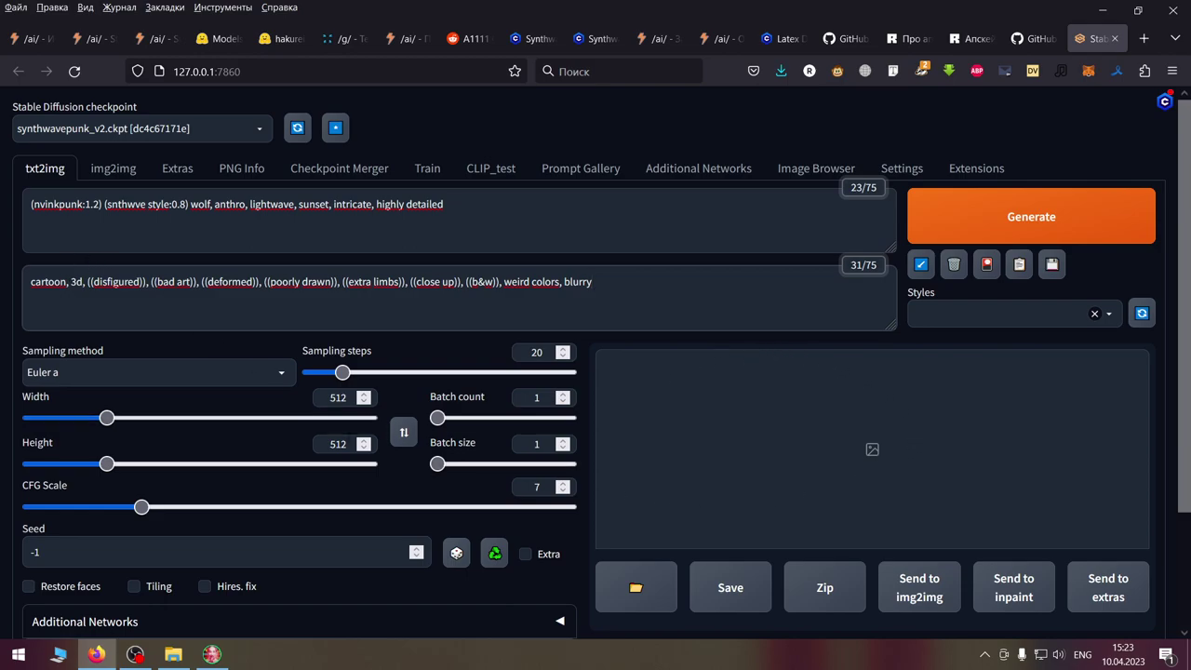
Step: Check the wolf example's generation settings on Civitai and set the WebUI seed to random (-1)
{"action": "left_click", "coordinate": [604, 39]}
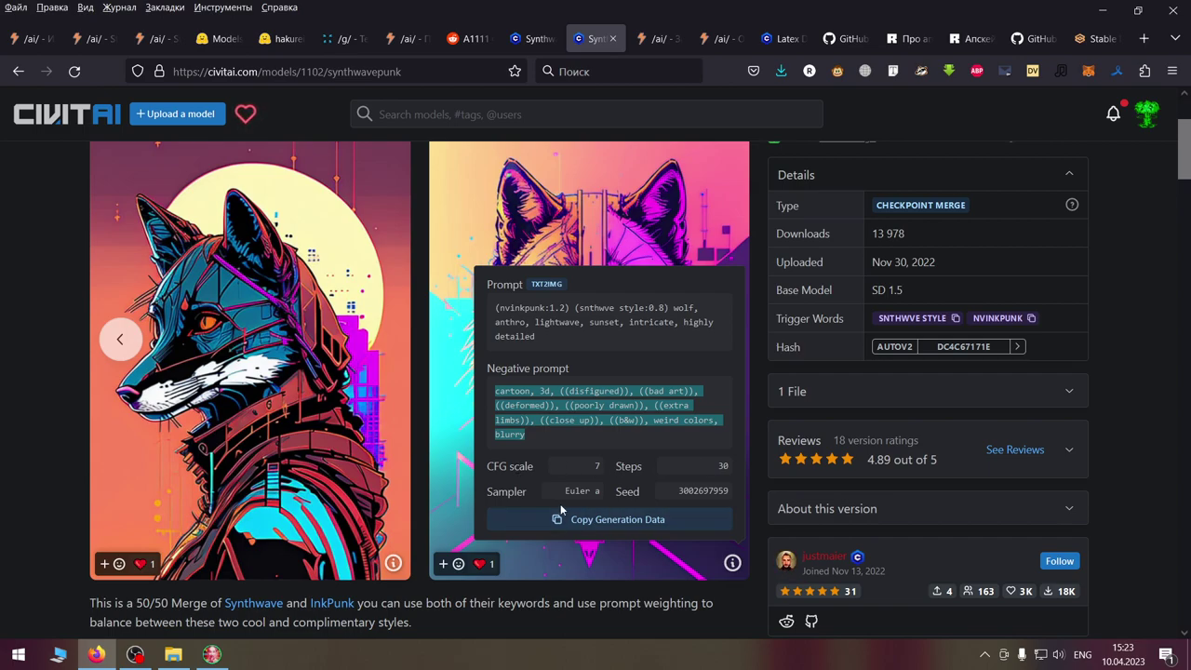
{"action": "left_click", "coordinate": [1098, 38]}
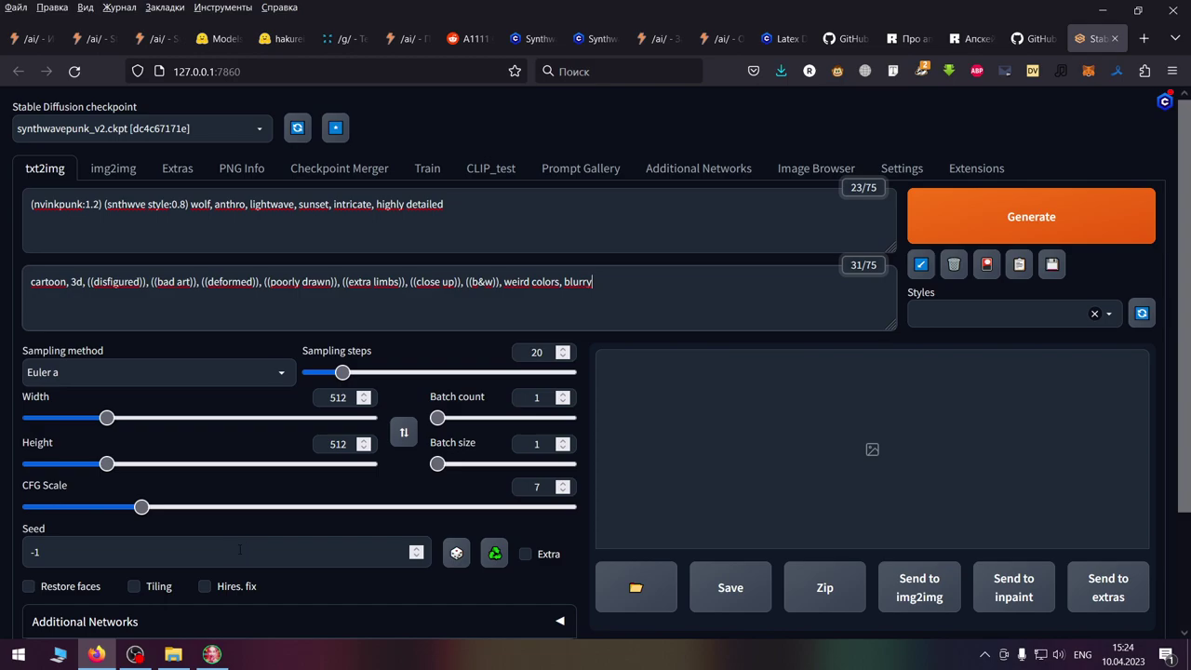
{"action": "left_click", "coordinate": [455, 556]}
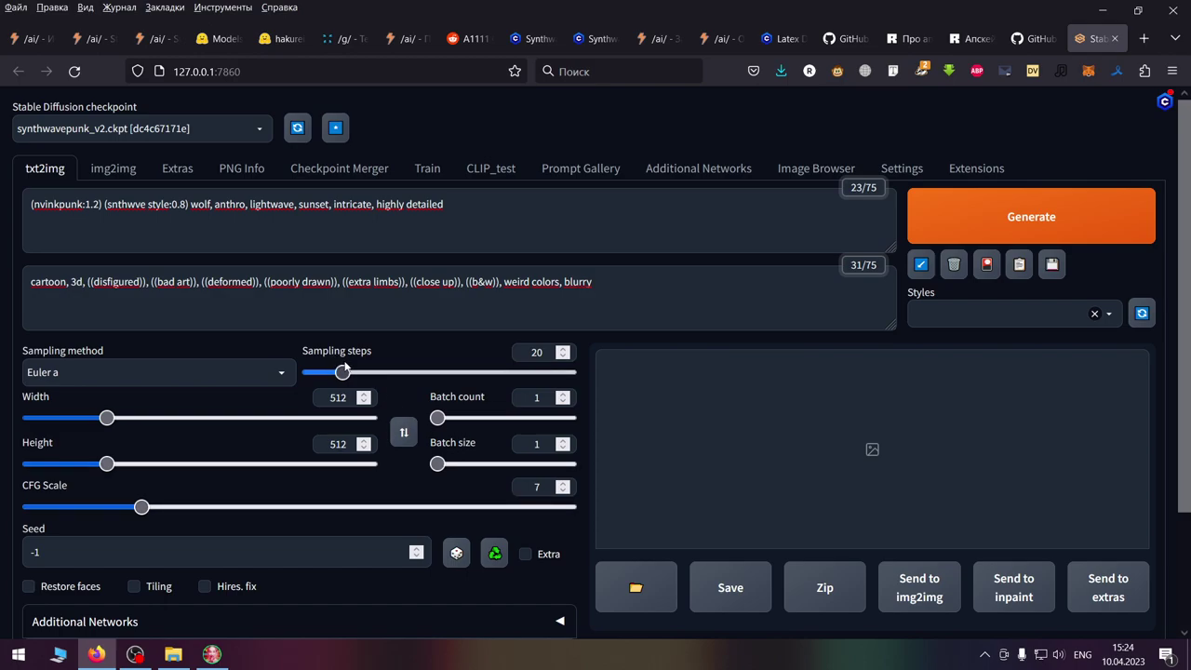
Step: View the available sampling methods, keeping Euler a, and set the sampling steps to 30
{"action": "left_click", "coordinate": [279, 377]}
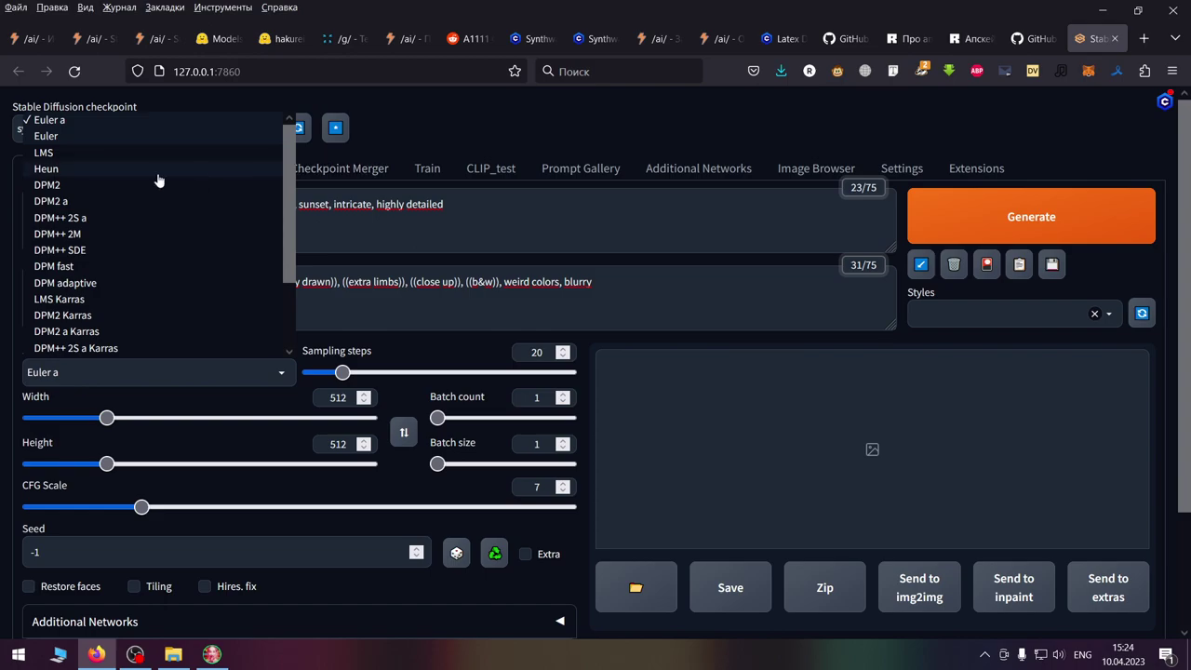
{"action": "left_click", "coordinate": [504, 136]}
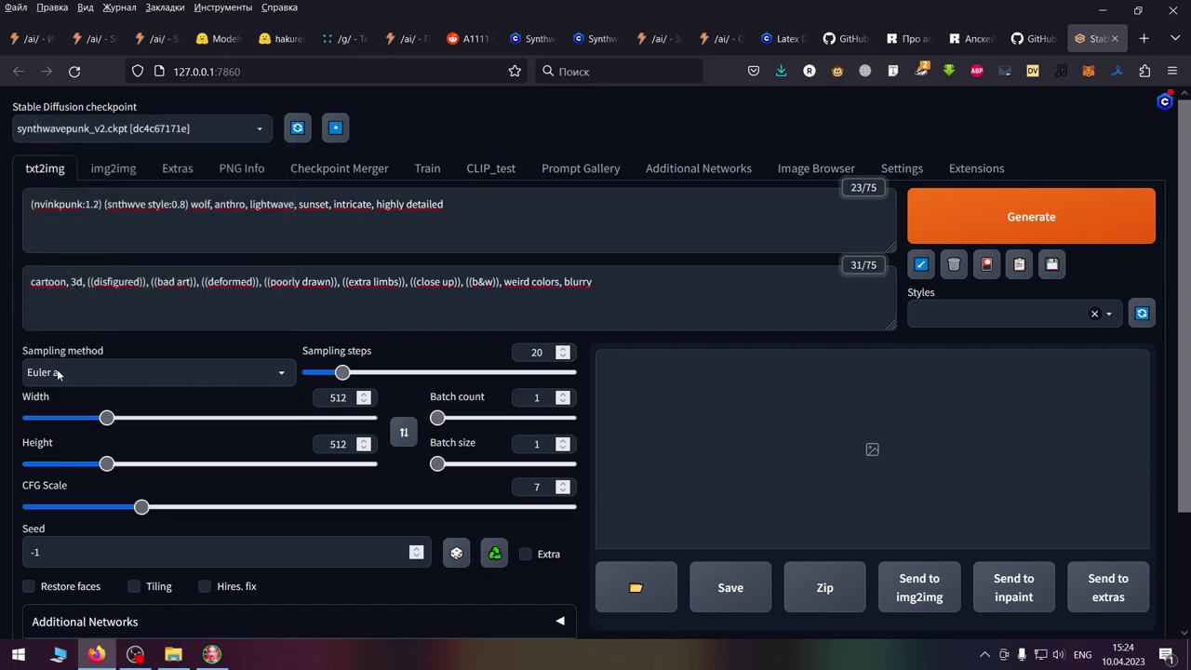
{"action": "mouse_move", "coordinate": [57, 372]}
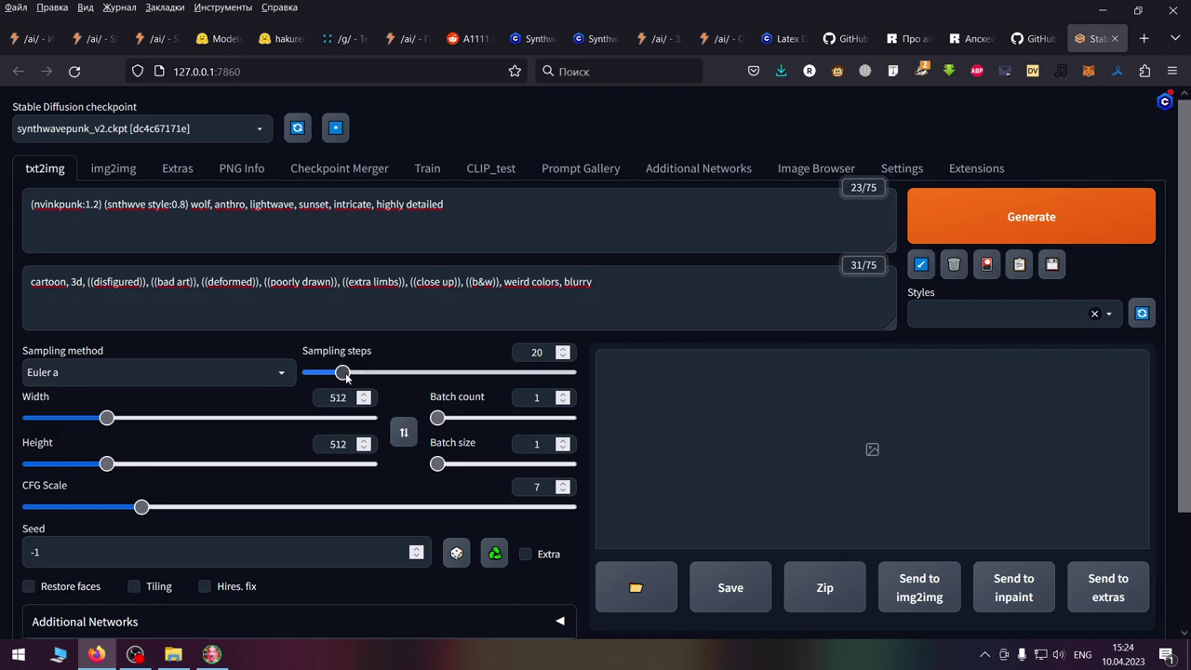
{"action": "left_click_drag", "start_coordinate": [346, 375], "coordinate": [362, 377]}
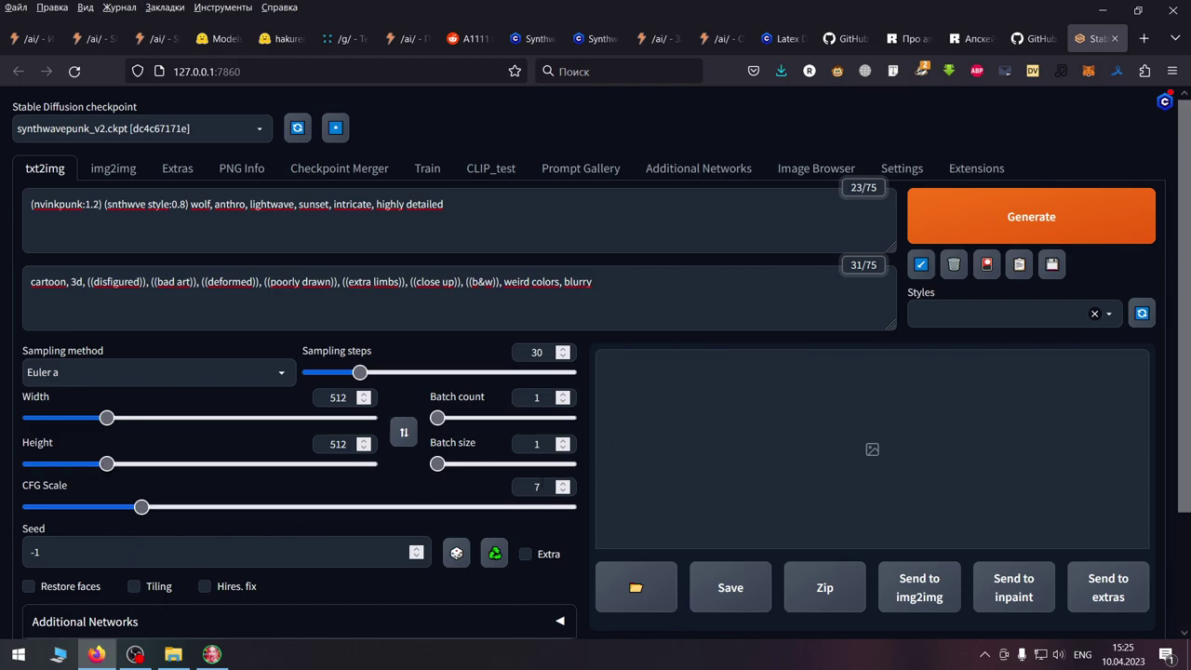
Step: Generate an image from the wolf prompt with the current txt2img settings and follow its progress in the WebUI console window
{"action": "scroll", "coordinate": [279, 565], "scroll_direction": "down", "scroll_amount": 2}
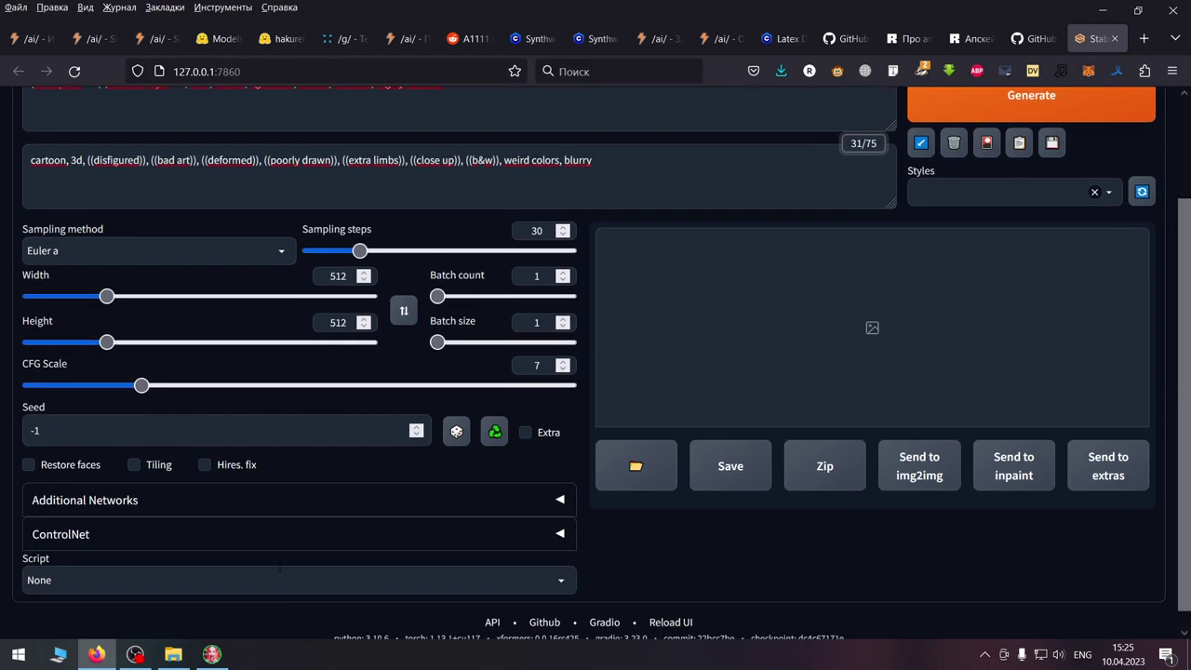
{"action": "scroll", "coordinate": [618, 552], "scroll_direction": "up", "scroll_amount": 2}
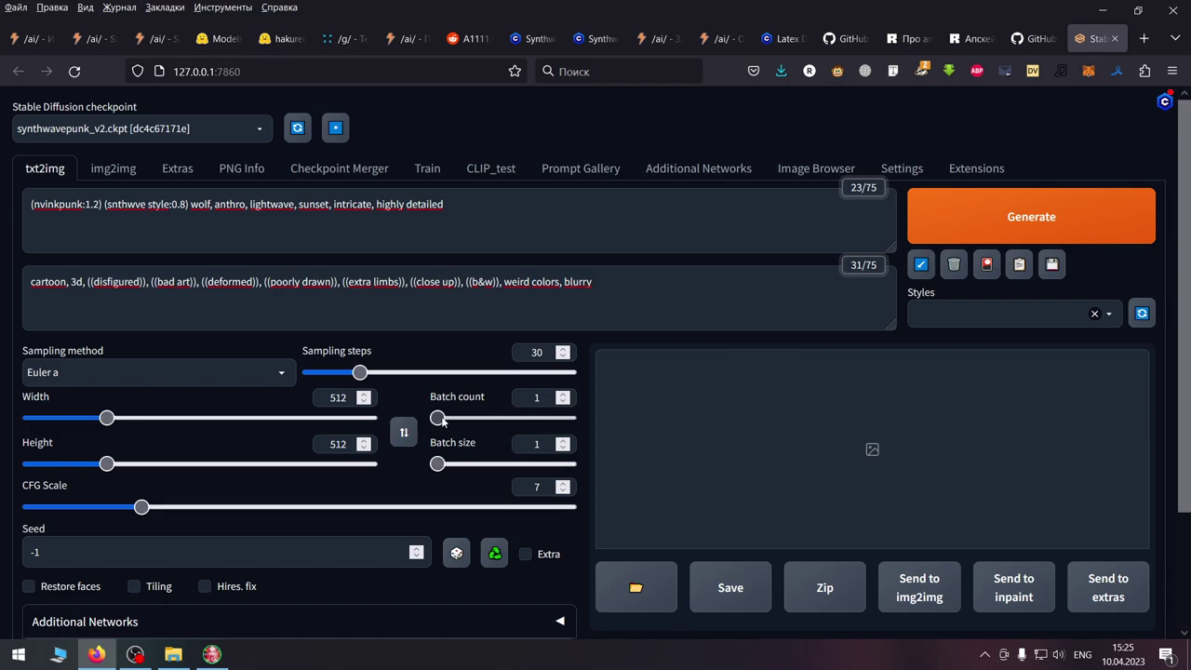
{"action": "mouse_move", "coordinate": [442, 421]}
{"action": "left_mouse_down"}
{"action": "mouse_move", "coordinate": [612, 426]}
{"action": "mouse_move", "coordinate": [420, 435]}
{"action": "mouse_move", "coordinate": [603, 440]}
{"action": "mouse_move", "coordinate": [432, 433]}
{"action": "left_mouse_up"}
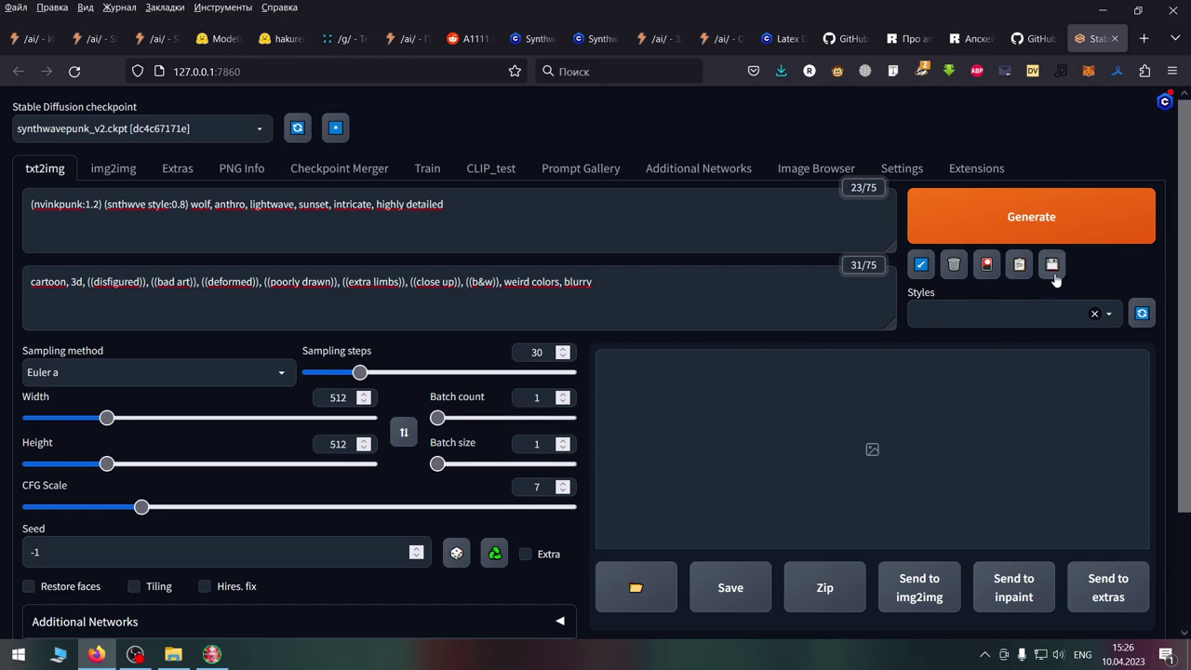
{"action": "left_click", "coordinate": [1027, 237]}
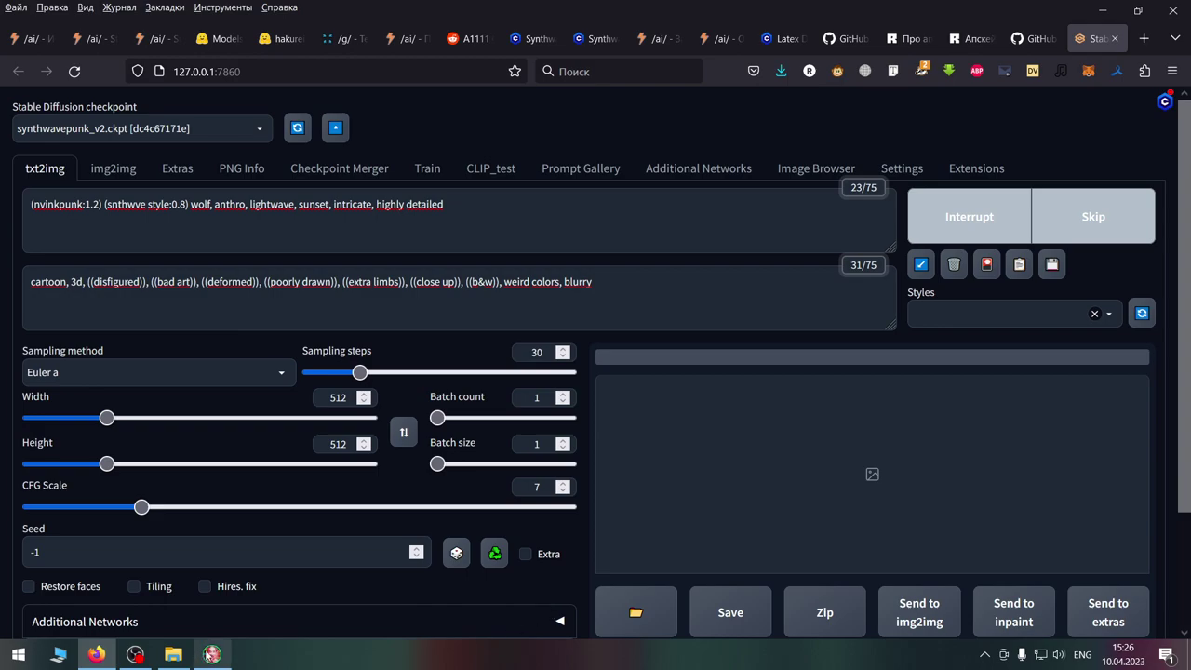
{"action": "mouse_move", "coordinate": [209, 656]}
{"action": "left_click", "coordinate": [214, 594]}
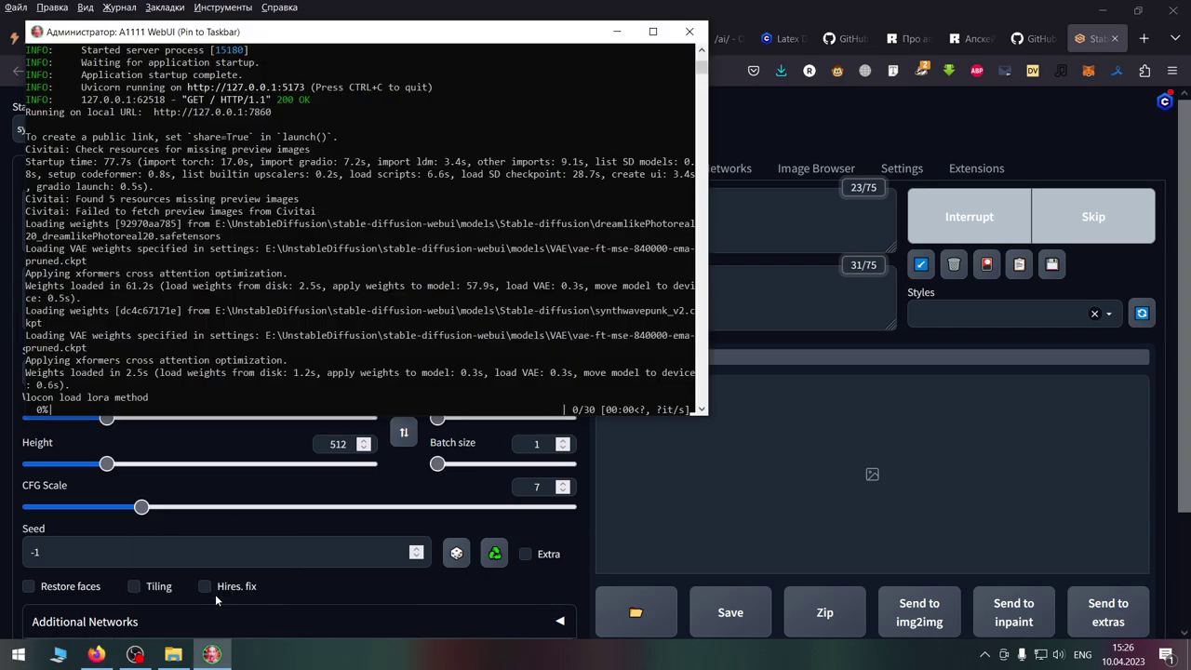
{"action": "scroll", "coordinate": [215, 370], "scroll_direction": "down", "scroll_amount": 2}
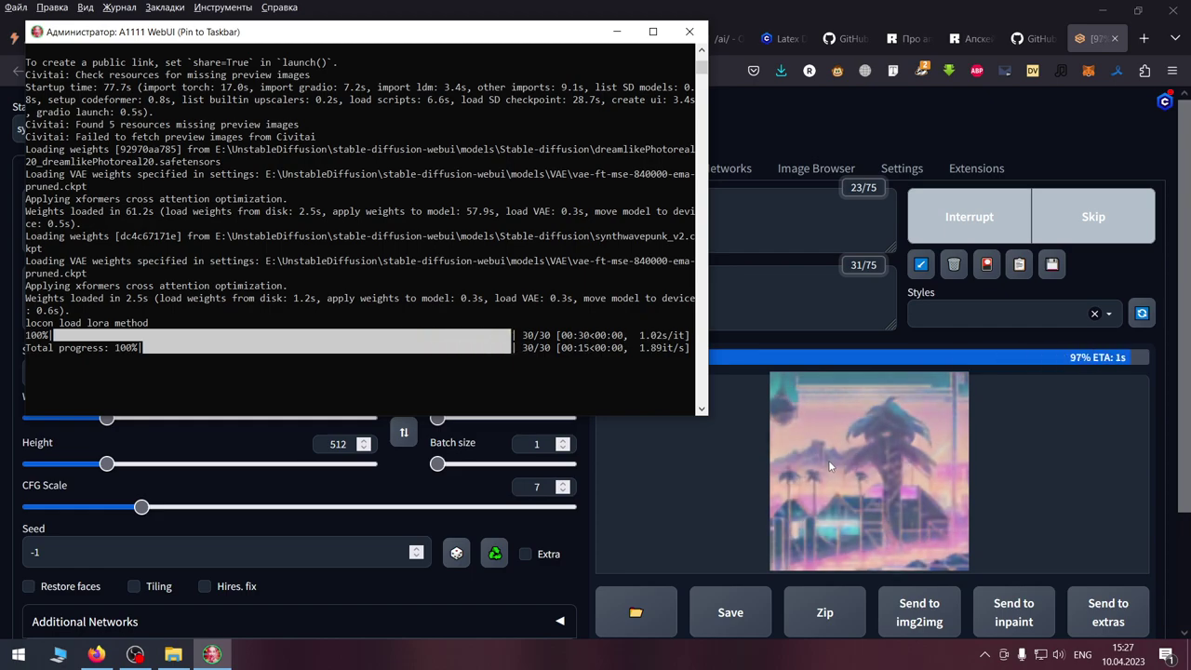
Step: Return to the WebUI page and examine the generated image and the generation parameters listed below it
{"action": "left_click", "coordinate": [675, 511]}
{"action": "scroll", "coordinate": [675, 479], "scroll_direction": "down", "scroll_amount": 1}
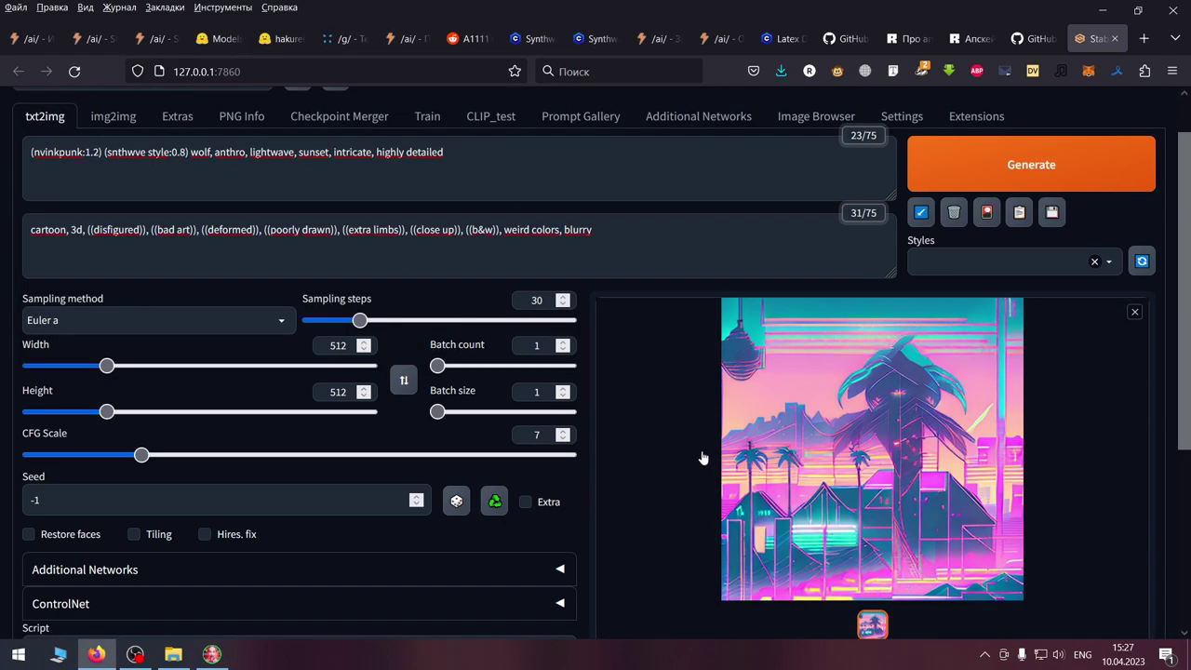
{"action": "scroll", "coordinate": [703, 458], "scroll_direction": "down", "scroll_amount": 5}
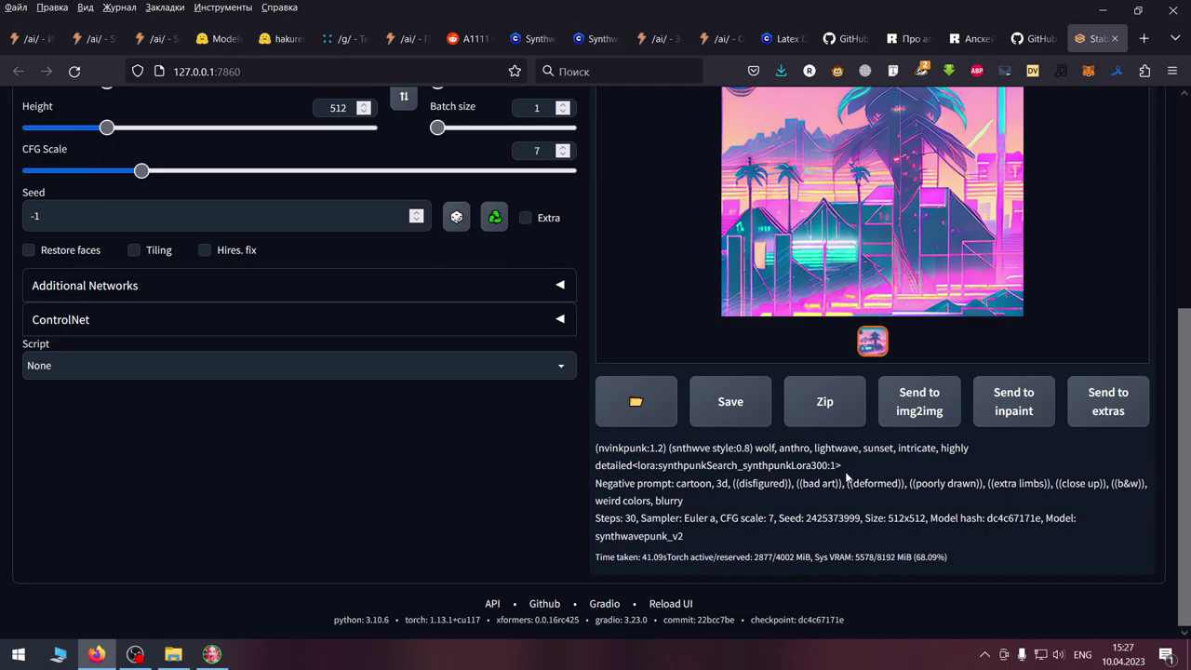
{"action": "scroll", "coordinate": [581, 549], "scroll_direction": "up", "scroll_amount": 6}
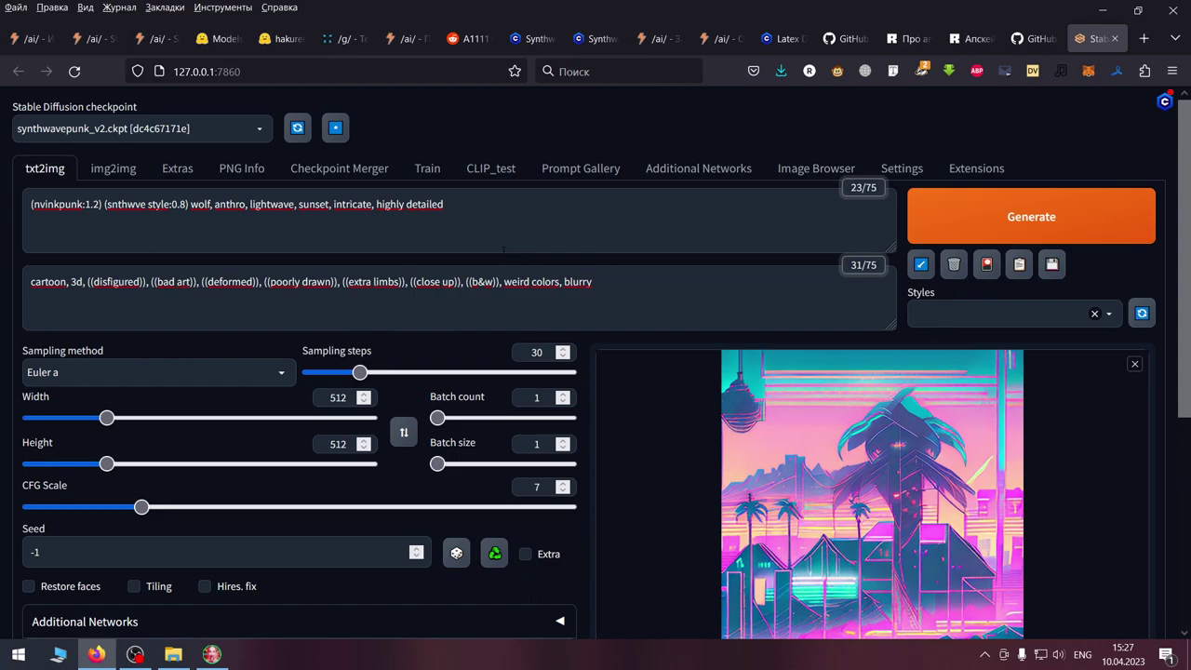
Step: Add the synthpunkSearch_synthpunkLora300 LoRA to the prompt and look through the Checkpoints and Textual Inversion extra networks
{"action": "left_click", "coordinate": [987, 265]}
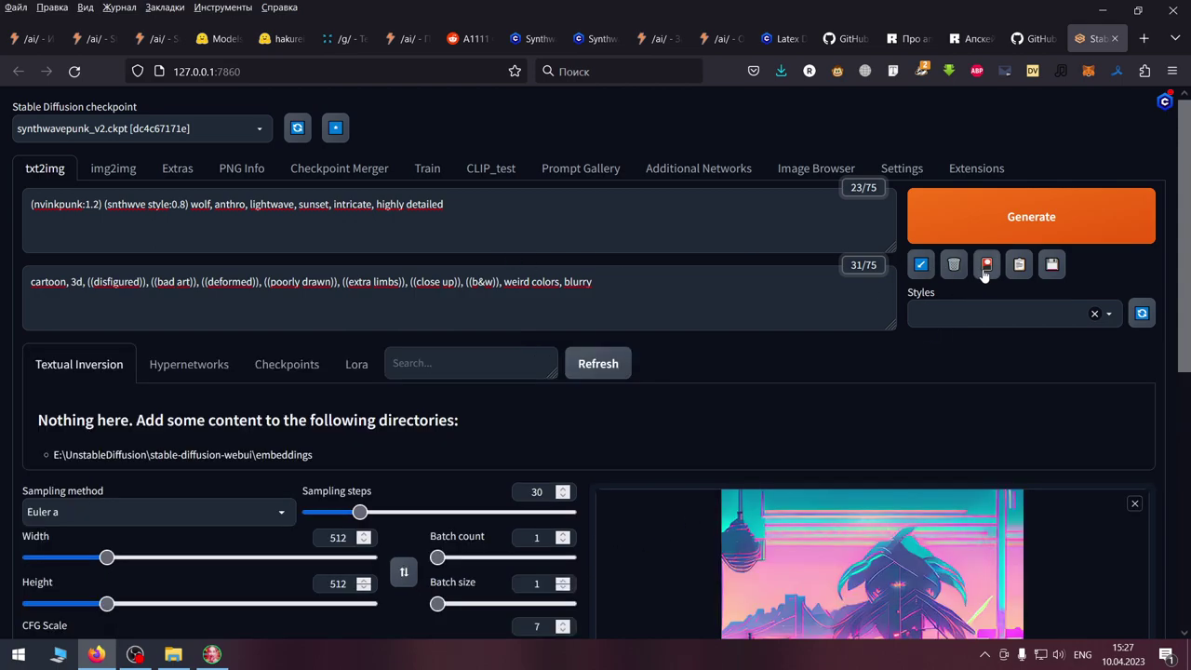
{"action": "left_click", "coordinate": [346, 365]}
{"action": "scroll", "coordinate": [287, 356], "scroll_direction": "down", "scroll_amount": 2}
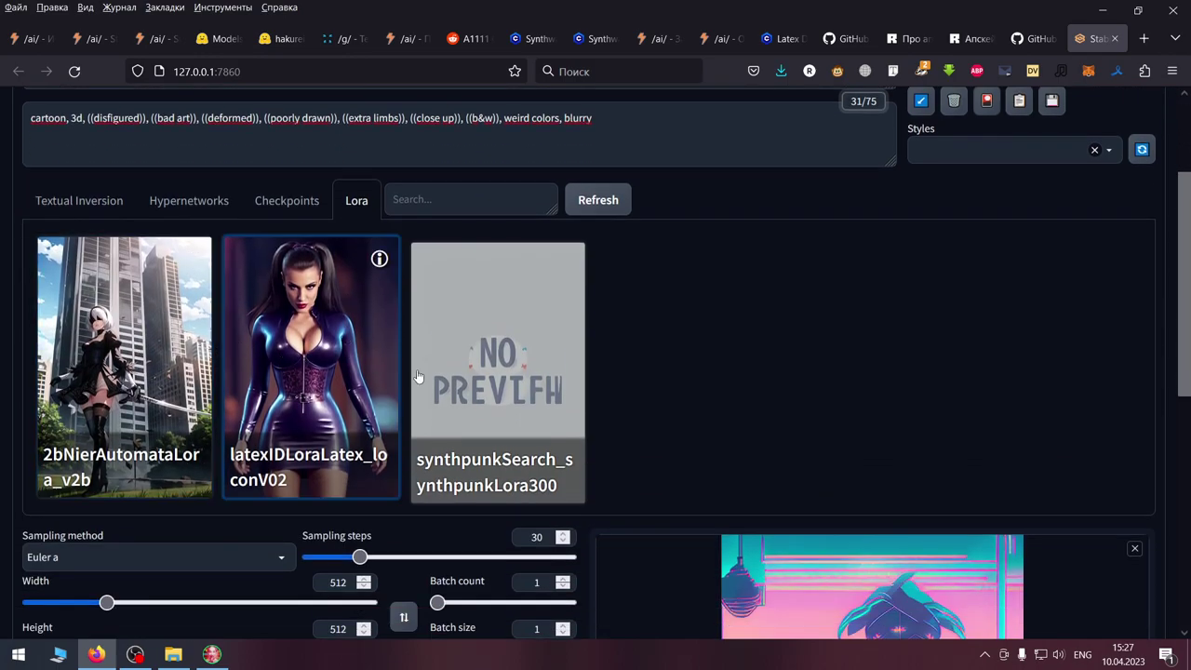
{"action": "left_click", "coordinate": [503, 382]}
{"action": "scroll", "coordinate": [421, 350], "scroll_direction": "up", "scroll_amount": 3}
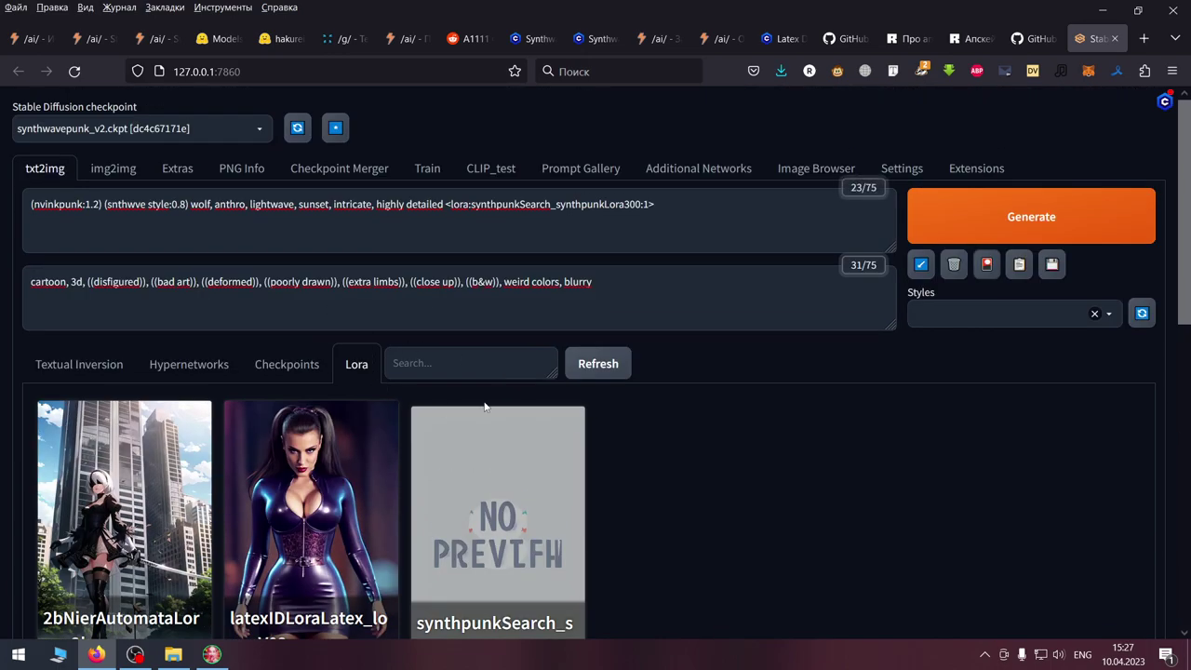
{"action": "left_click", "coordinate": [284, 366]}
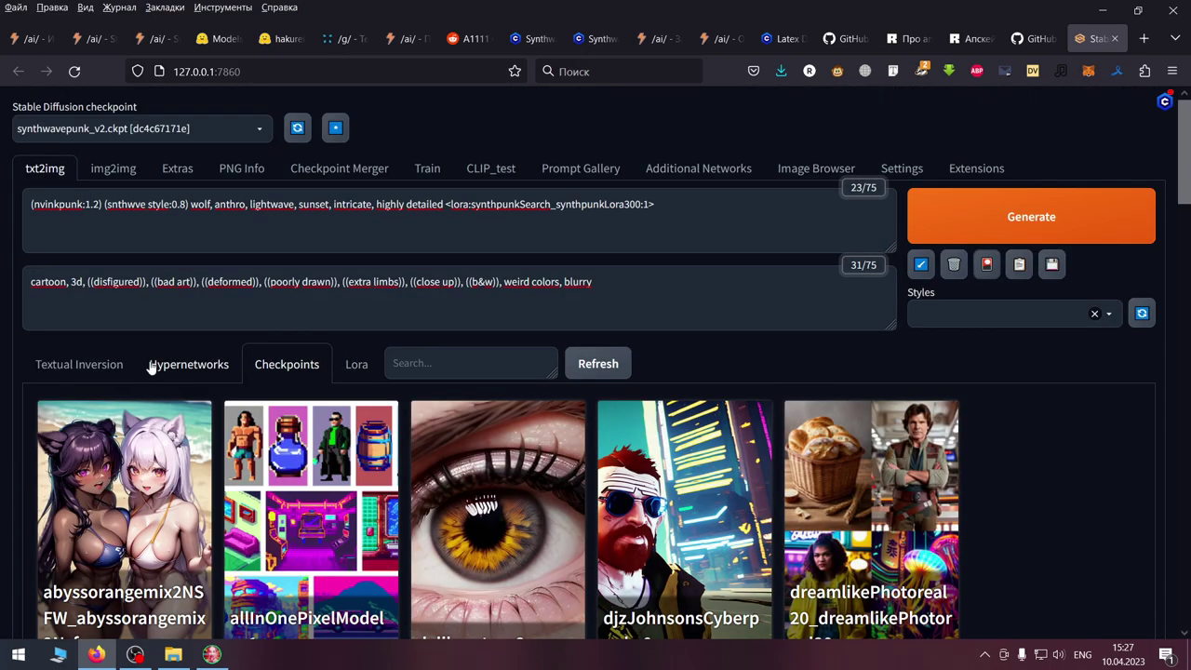
{"action": "left_click", "coordinate": [78, 366]}
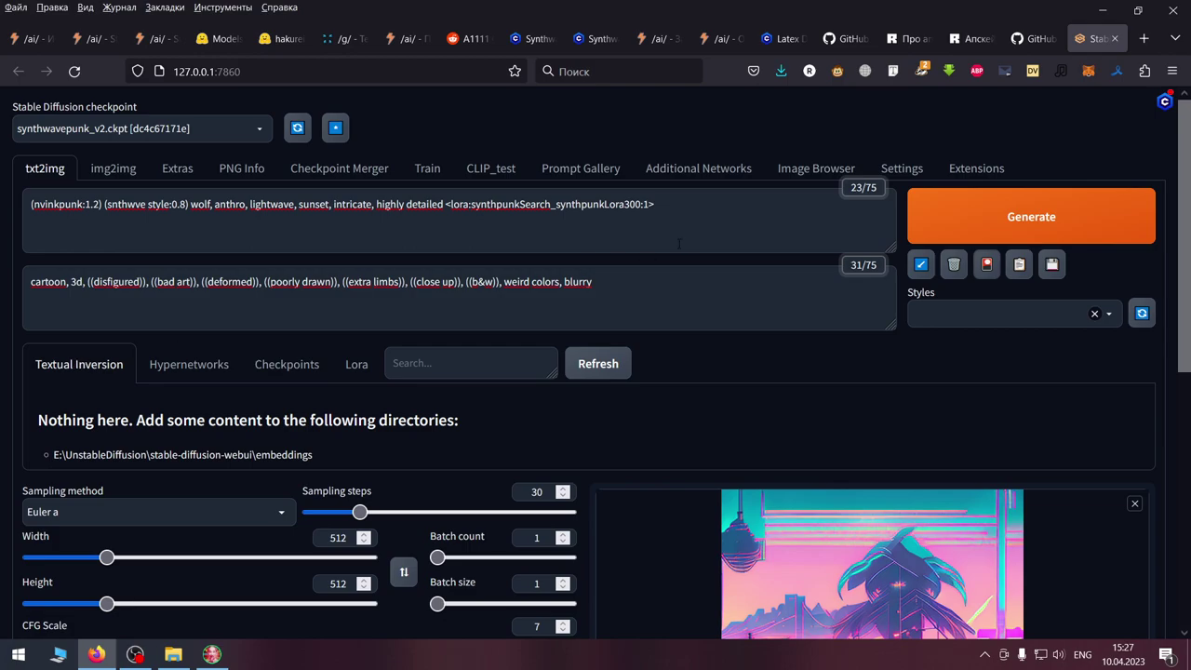
Step: Set the synthpunk LoRA's weight in the prompt to 0 and view the Hypernetworks and Textual Inversion extra networks
{"action": "left_click", "coordinate": [664, 196]}
{"action": "key", "text": "Left"}
{"action": "key", "text": "shift+Left"}
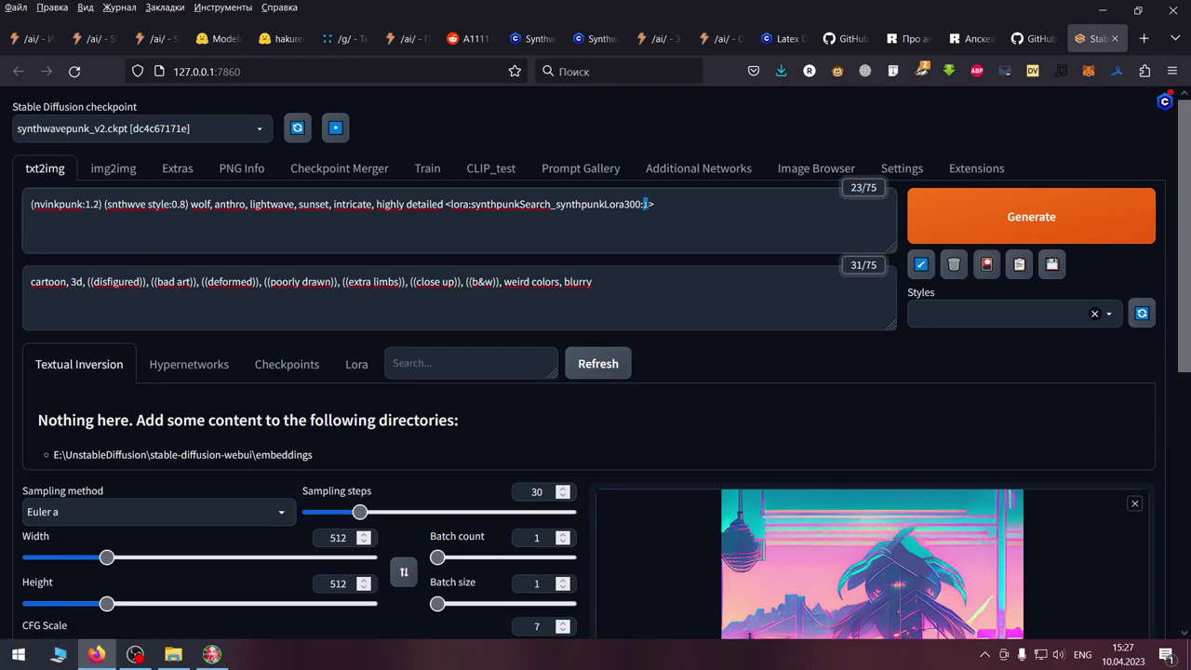
{"action": "type", "text": "0"}
{"action": "left_click", "coordinate": [189, 365]}
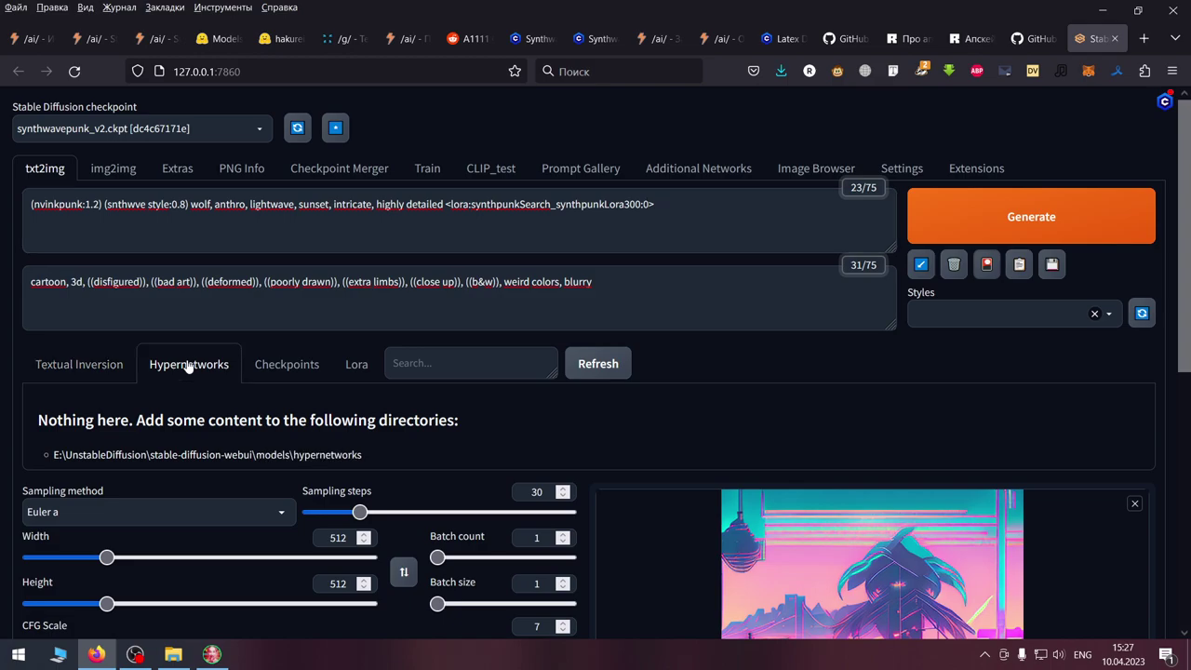
{"action": "left_click", "coordinate": [106, 369]}
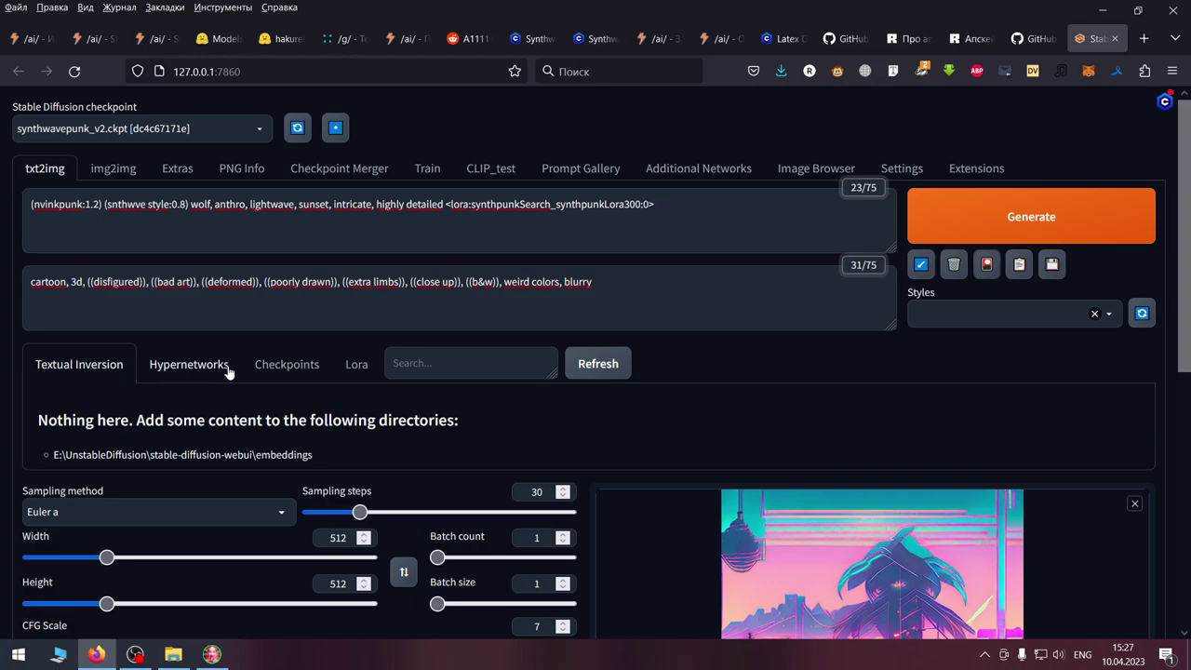
Step: Hide the extra networks and generate a new image with the LoRA-tagged wolf prompt, watching its preview
{"action": "left_click", "coordinate": [988, 266]}
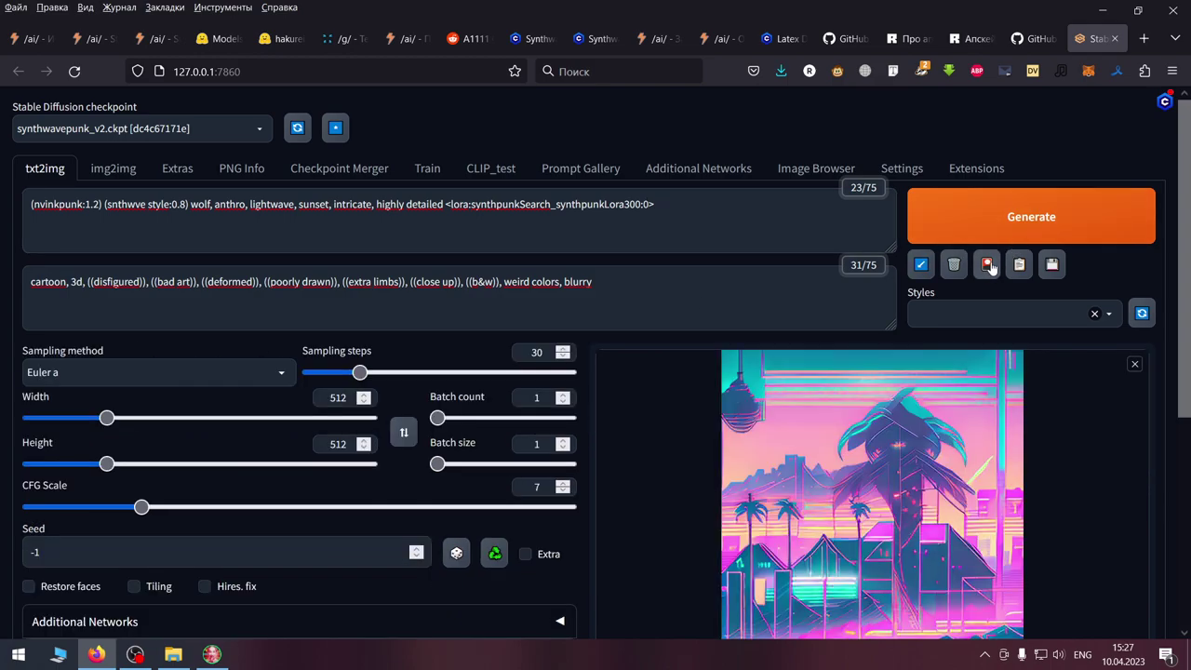
{"action": "left_click", "coordinate": [970, 216]}
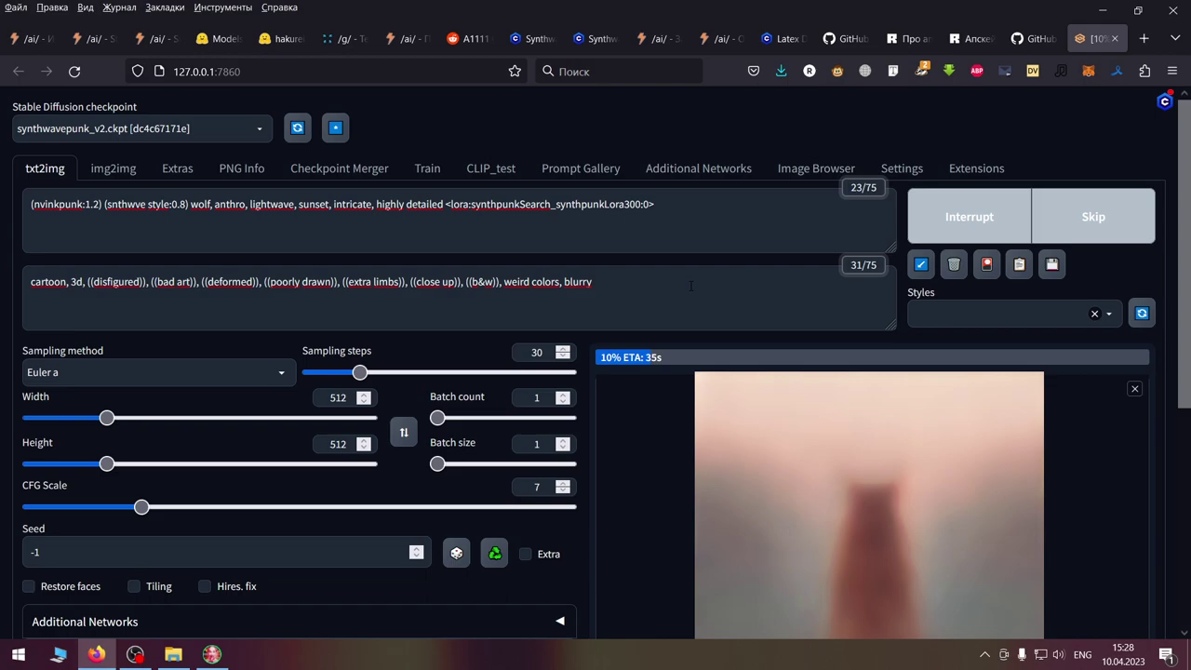
{"action": "scroll", "coordinate": [691, 286], "scroll_direction": "down", "scroll_amount": 3}
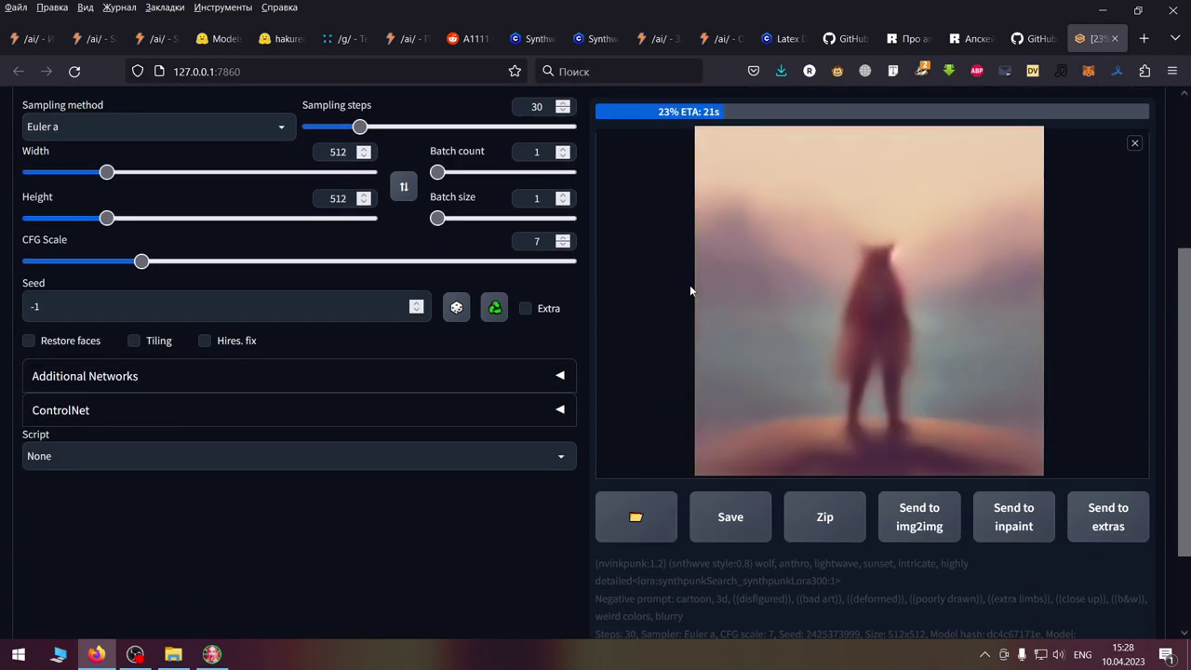